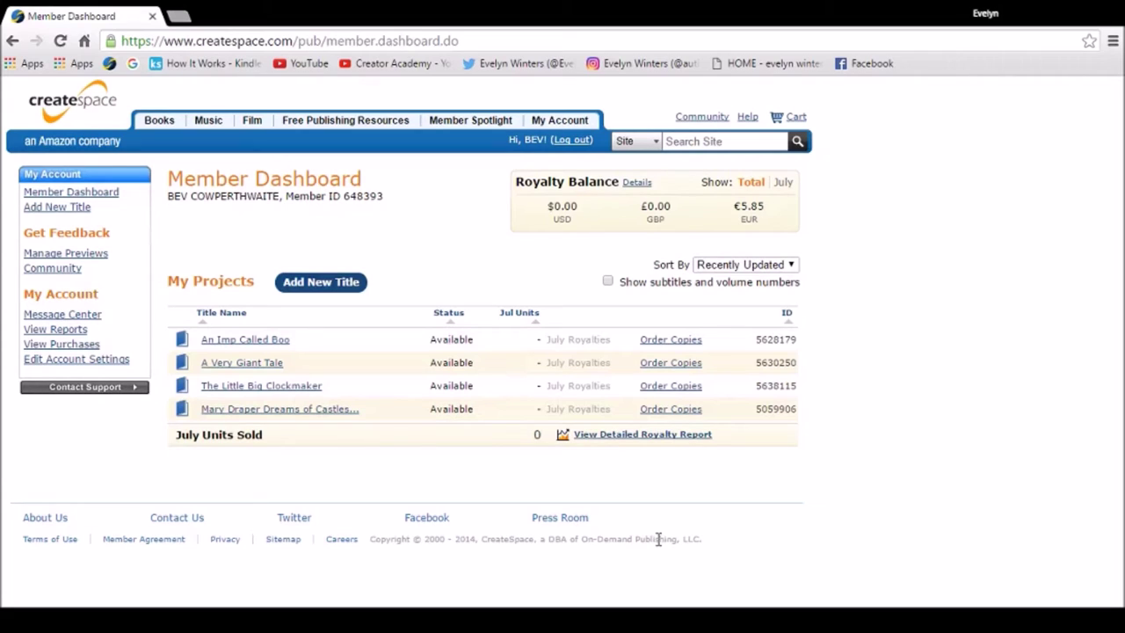
- Start a new paperback project named "The Why Word" using the Guided setup process
{"action": "left_click", "coordinate": [298, 281]}
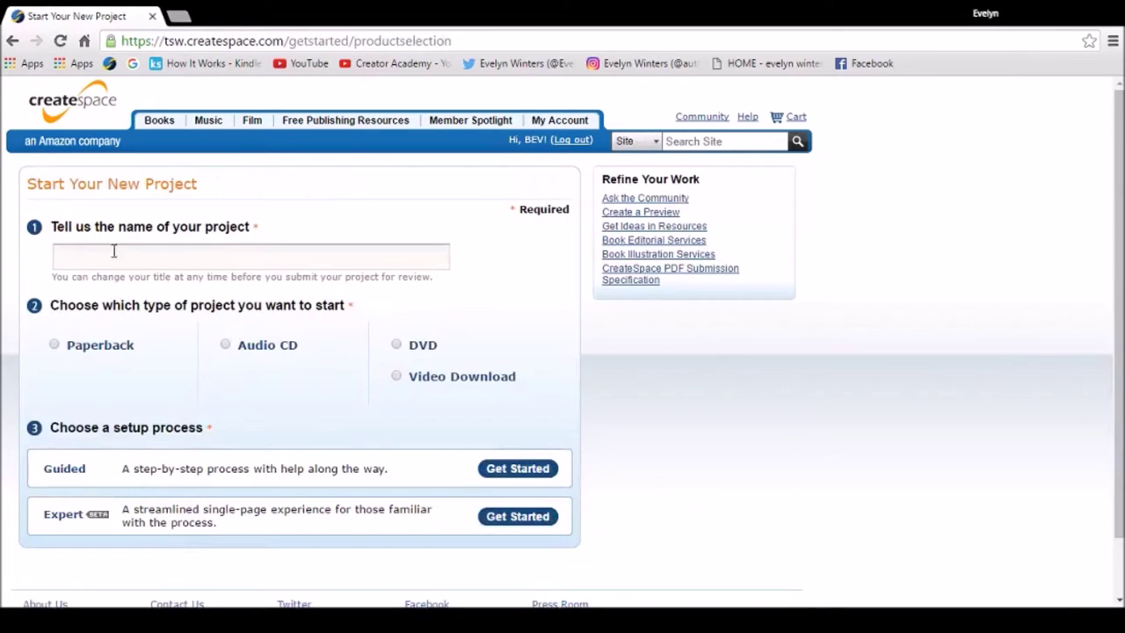
{"action": "left_click", "coordinate": [115, 253]}
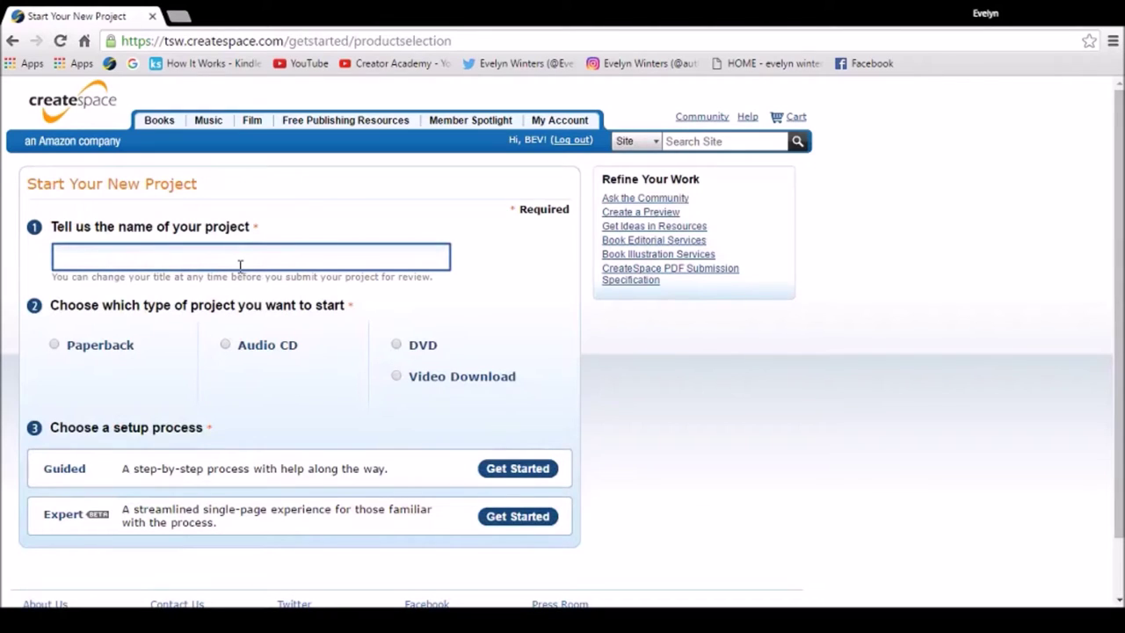
{"action": "type", "text": "The Why Word"}
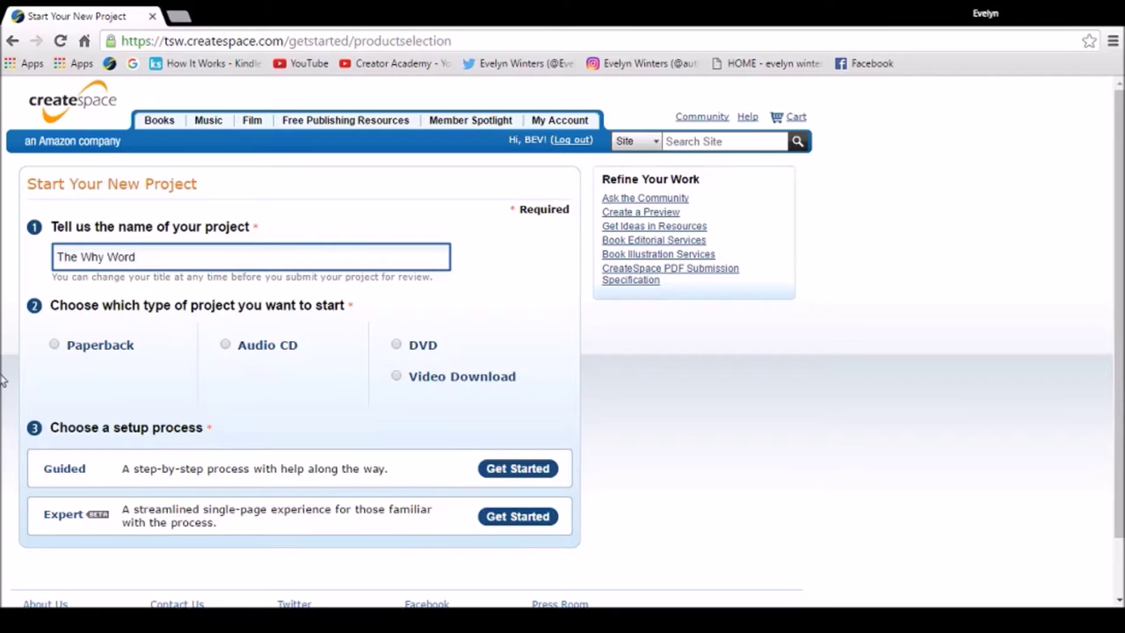
{"action": "left_click", "coordinate": [55, 345]}
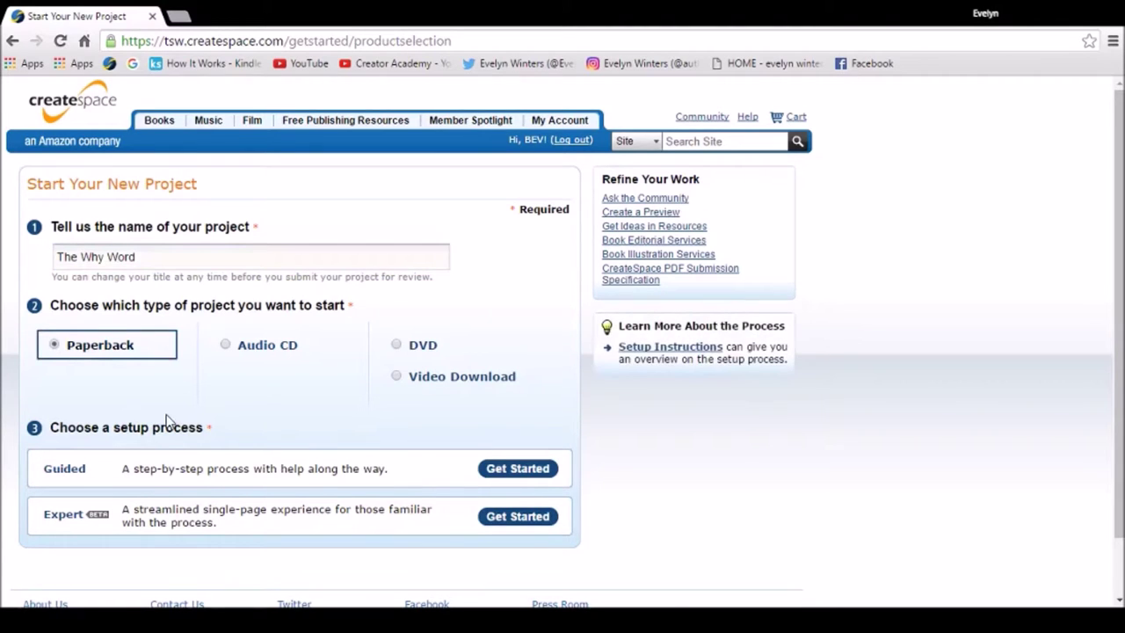
{"action": "scroll", "coordinate": [166, 421], "scroll_direction": "down", "scroll_amount": 1}
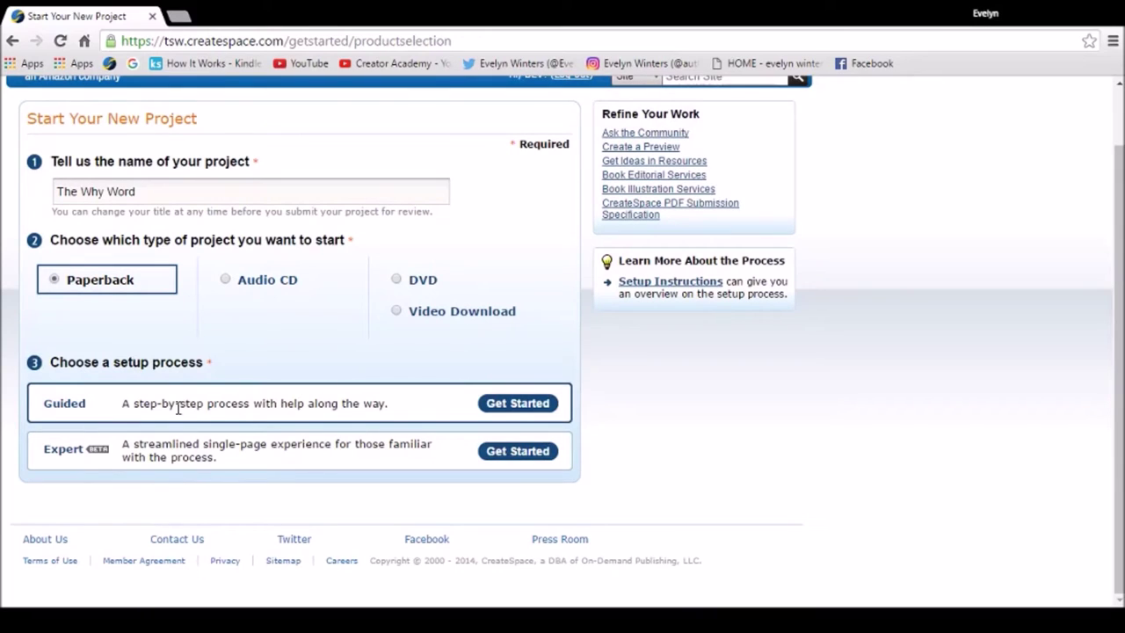
{"action": "left_click", "coordinate": [515, 405]}
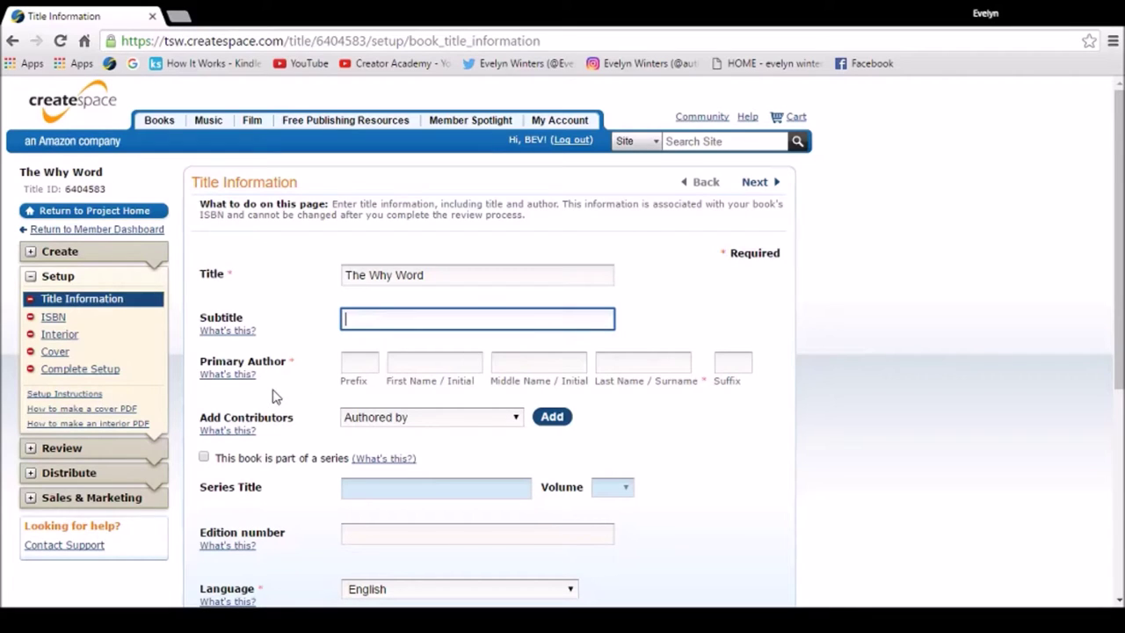
- Enter the primary author's first name and surname in the title information
{"action": "left_click", "coordinate": [396, 366]}
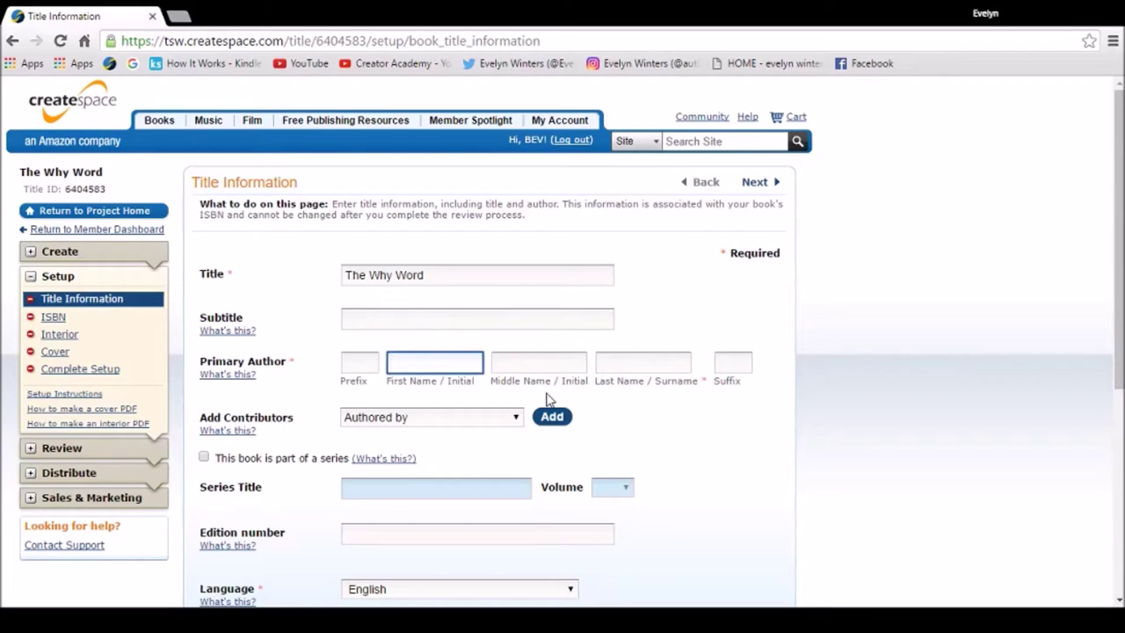
{"action": "type", "text": "Evelyn"}
{"action": "key", "text": "Tab"}
{"action": "key", "text": "Tab"}
{"action": "type", "text": "Win"}
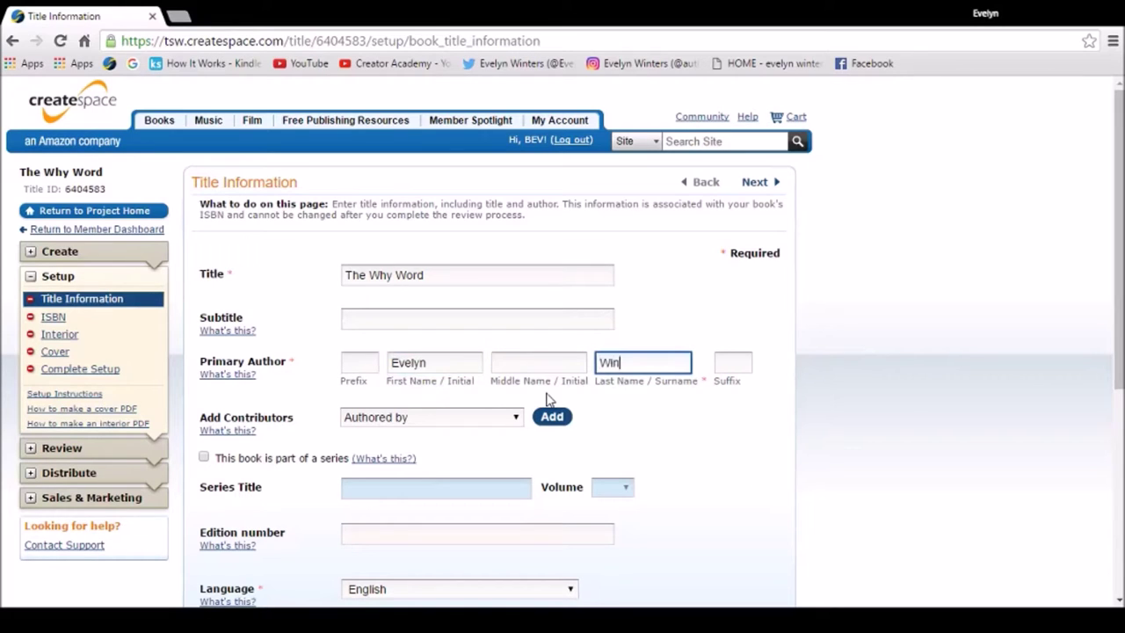
{"action": "type", "text": "ters"}
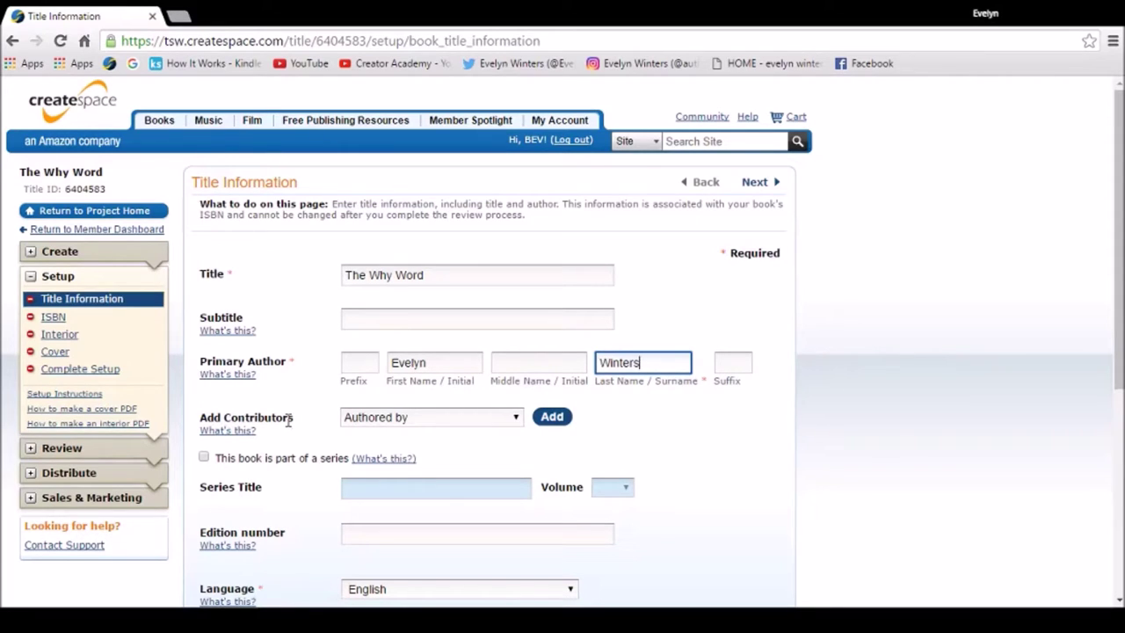
- Add an "Illustrated by" contributor and enter the illustrator's first name and surname with initial capitals
{"action": "left_click", "coordinate": [517, 417]}
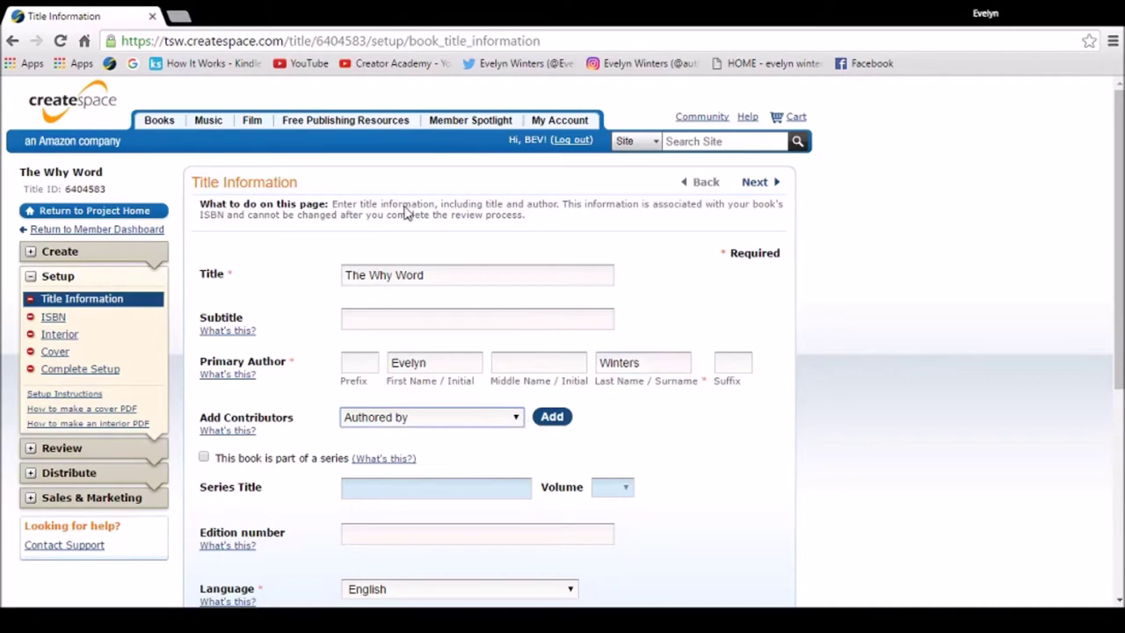
{"action": "key", "text": "i"}
{"action": "left_click", "coordinate": [553, 419]}
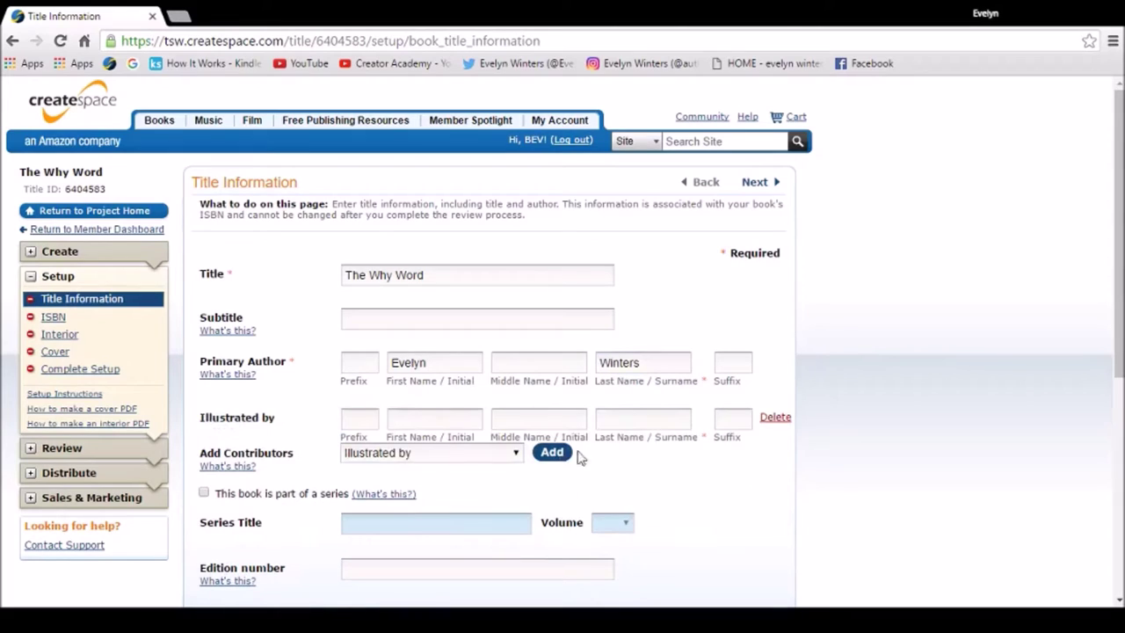
{"action": "left_click", "coordinate": [423, 417]}
{"action": "type", "text": "evelyn"}
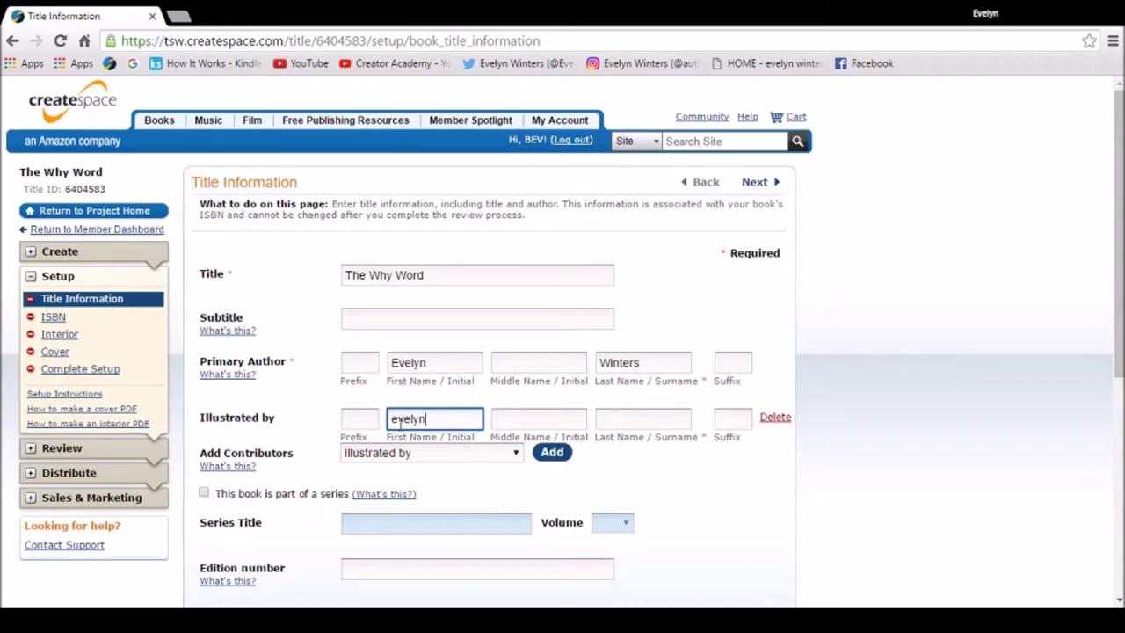
{"action": "left_click", "coordinate": [395, 420]}
{"action": "key", "text": "BackSpace"}
{"action": "type", "text": "E"}
{"action": "key", "text": "Tab"}
{"action": "key", "text": "Tab"}
{"action": "type", "text": "Winters"}
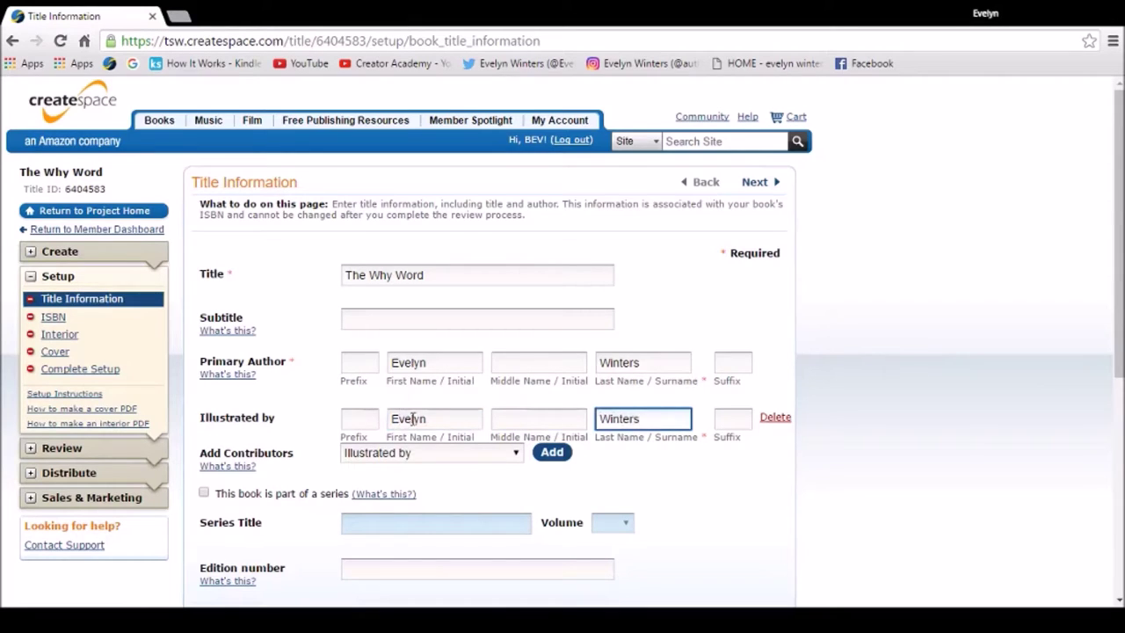
- Save the title information with the edition number and publication date left blank, and continue to the ISBN setup
{"action": "scroll", "coordinate": [412, 419], "scroll_direction": "down", "scroll_amount": 2}
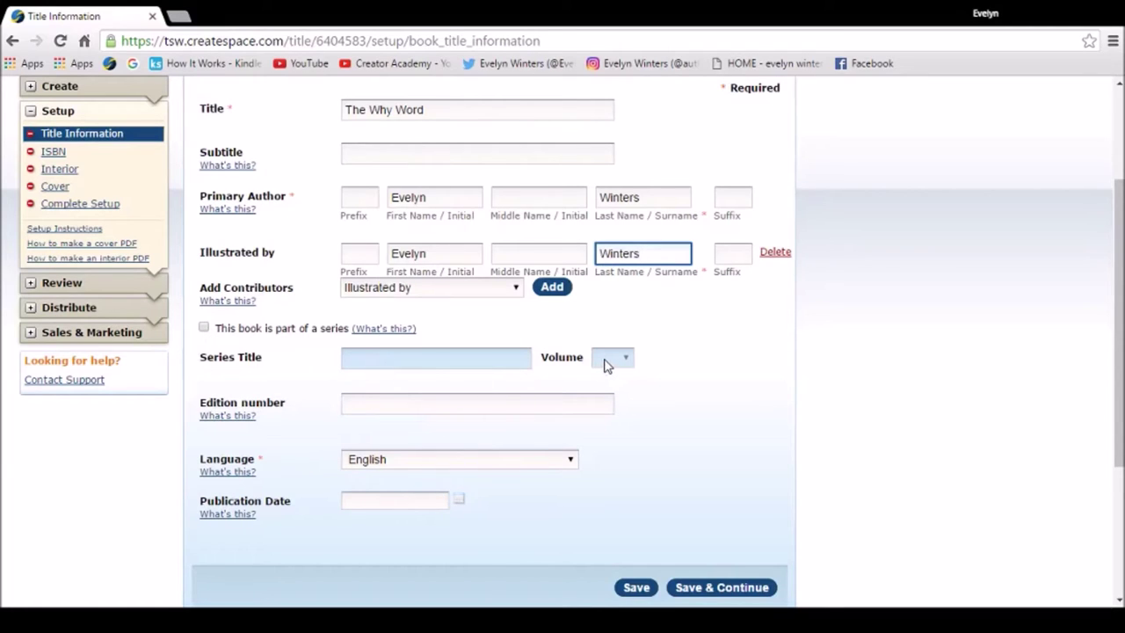
{"action": "left_click", "coordinate": [366, 404]}
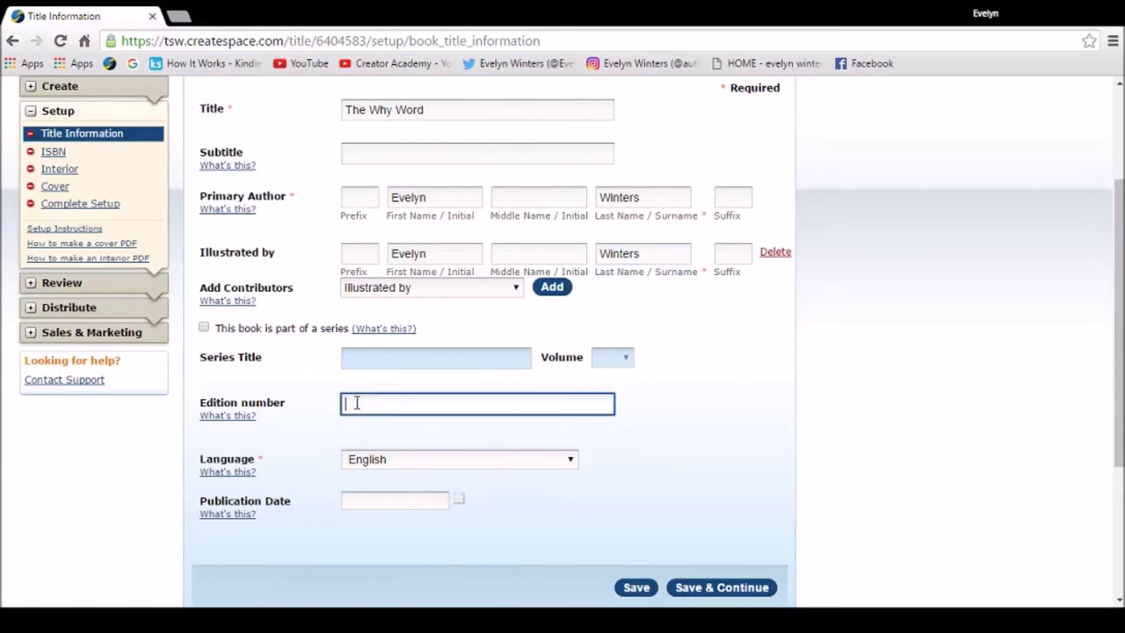
{"action": "scroll", "coordinate": [412, 409], "scroll_direction": "down", "scroll_amount": 2}
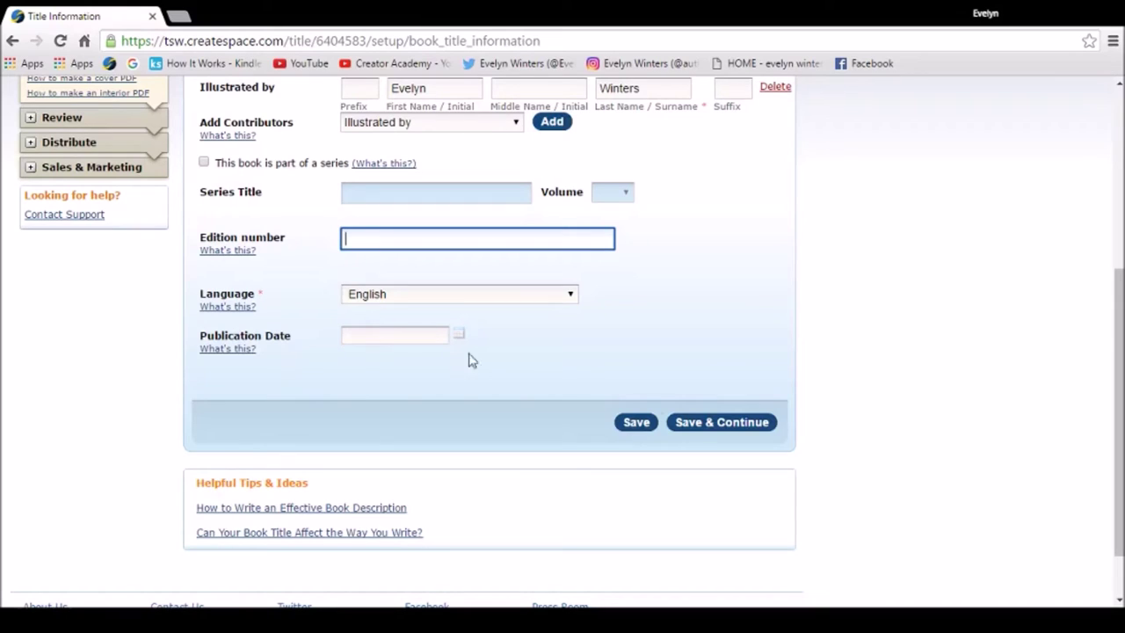
{"action": "left_click", "coordinate": [720, 425]}
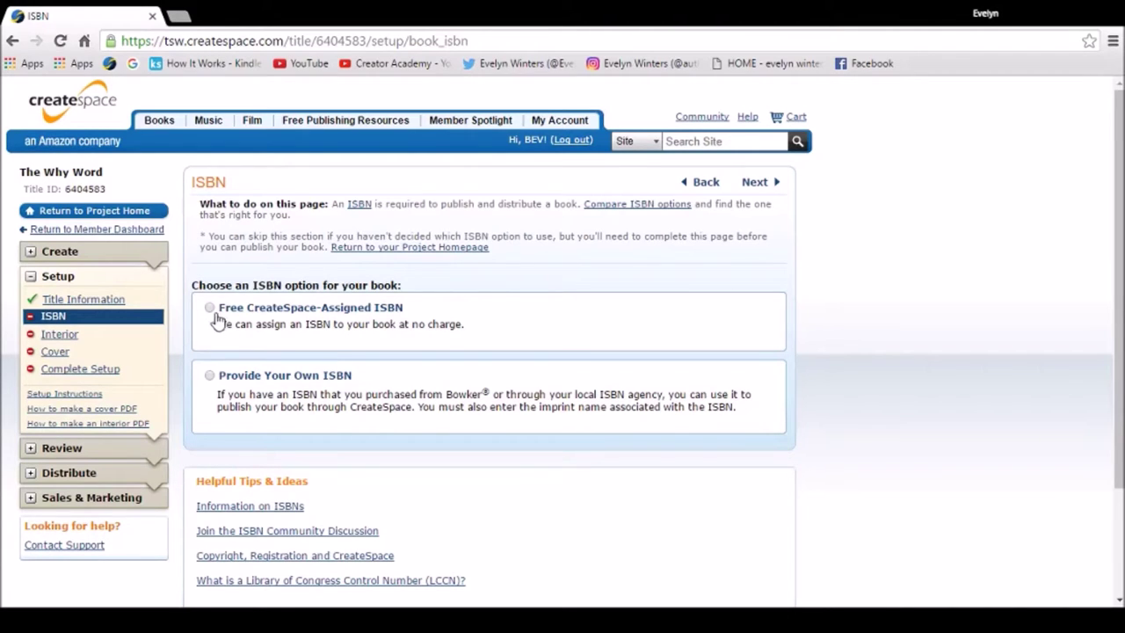
- Assign a Free CreateSpace-Assigned ISBN to the book and continue to the interior setup
{"action": "left_click", "coordinate": [210, 308]}
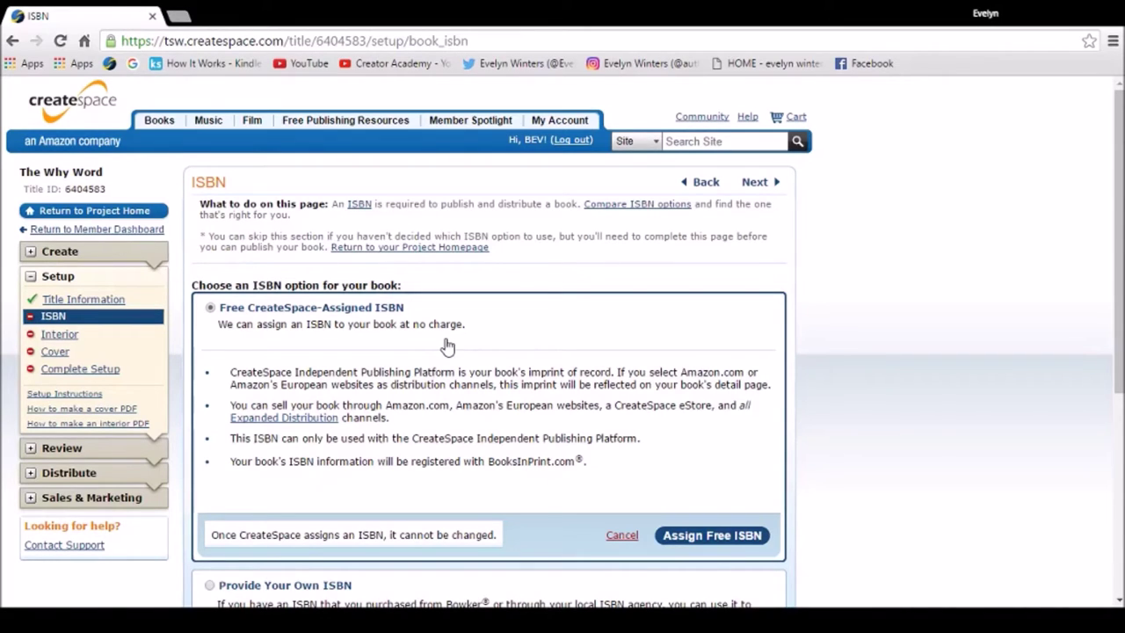
{"action": "scroll", "coordinate": [447, 346], "scroll_direction": "down", "scroll_amount": 1}
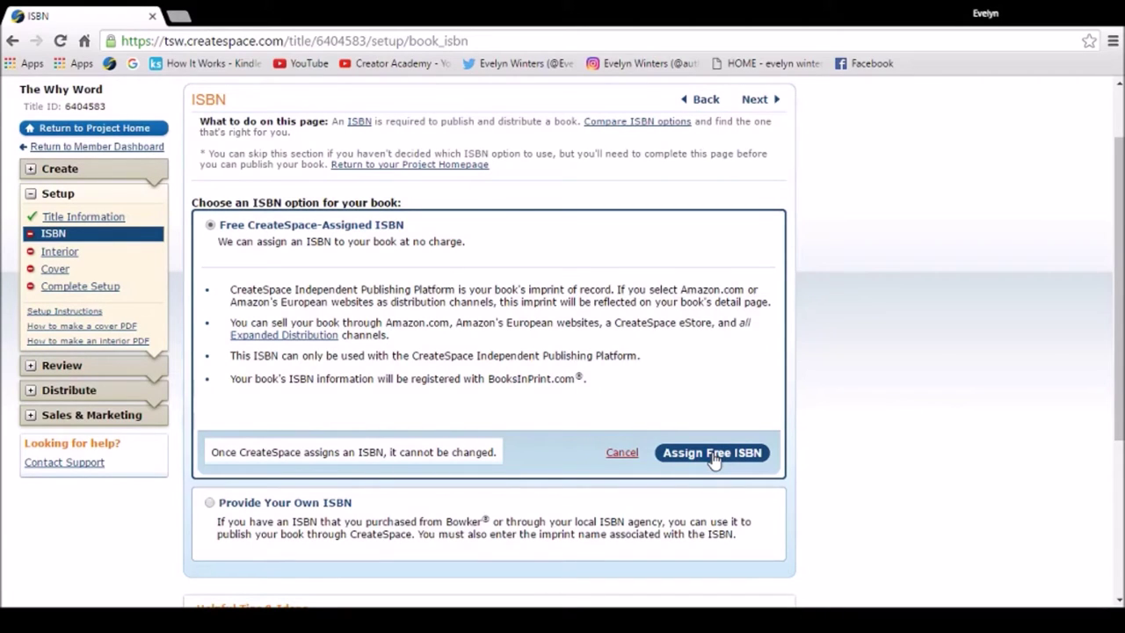
{"action": "scroll", "coordinate": [488, 351], "scroll_direction": "up", "scroll_amount": 1}
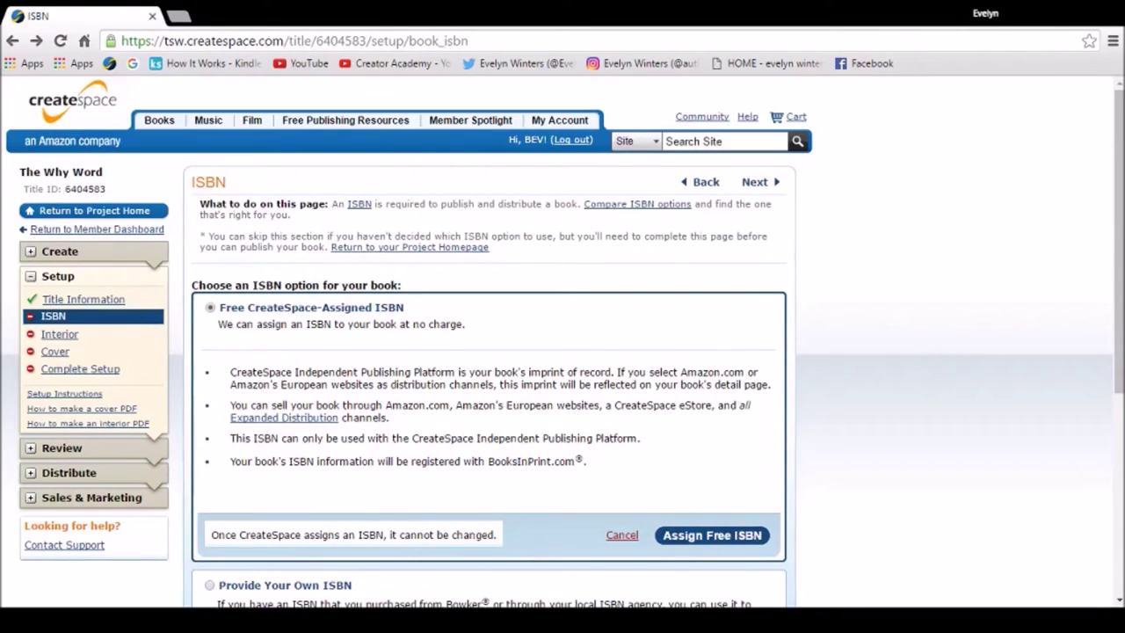
{"action": "left_click", "coordinate": [698, 532]}
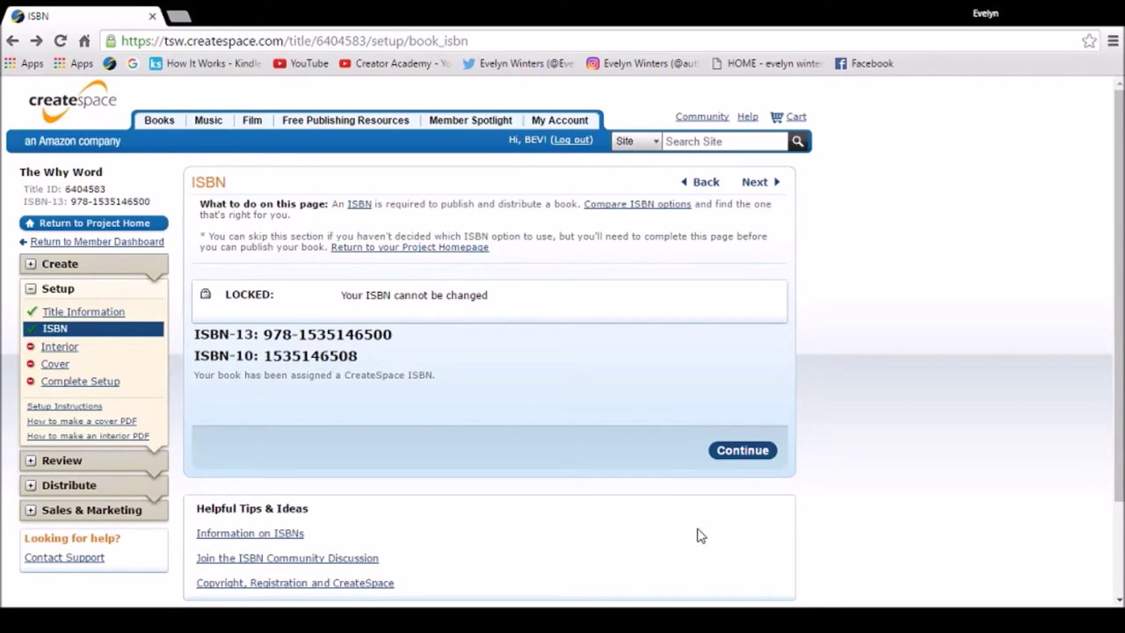
{"action": "left_click", "coordinate": [740, 450]}
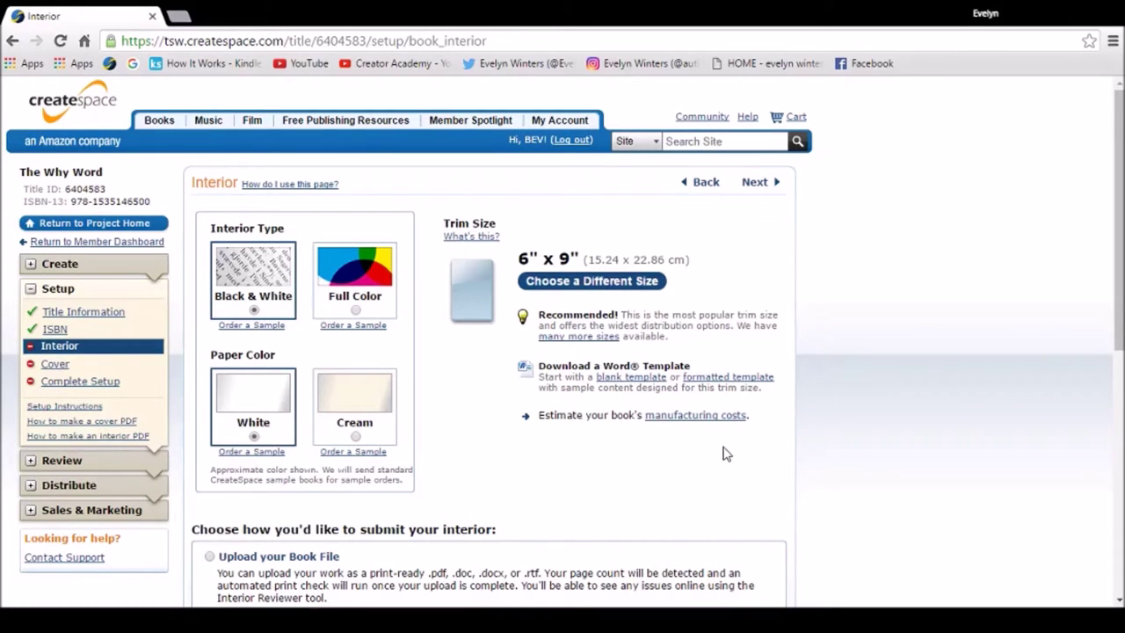
- Set the trim size to the custom 8.5 x 8.5 inch format and the interior type to Full Color
{"action": "left_click", "coordinate": [633, 288]}
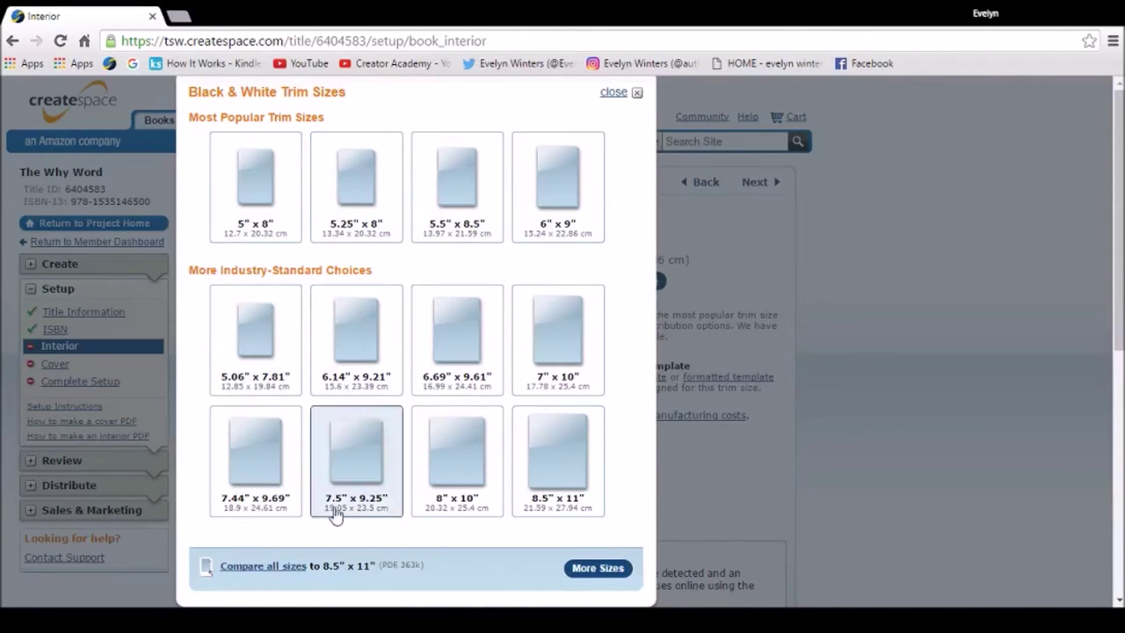
{"action": "left_click", "coordinate": [589, 573]}
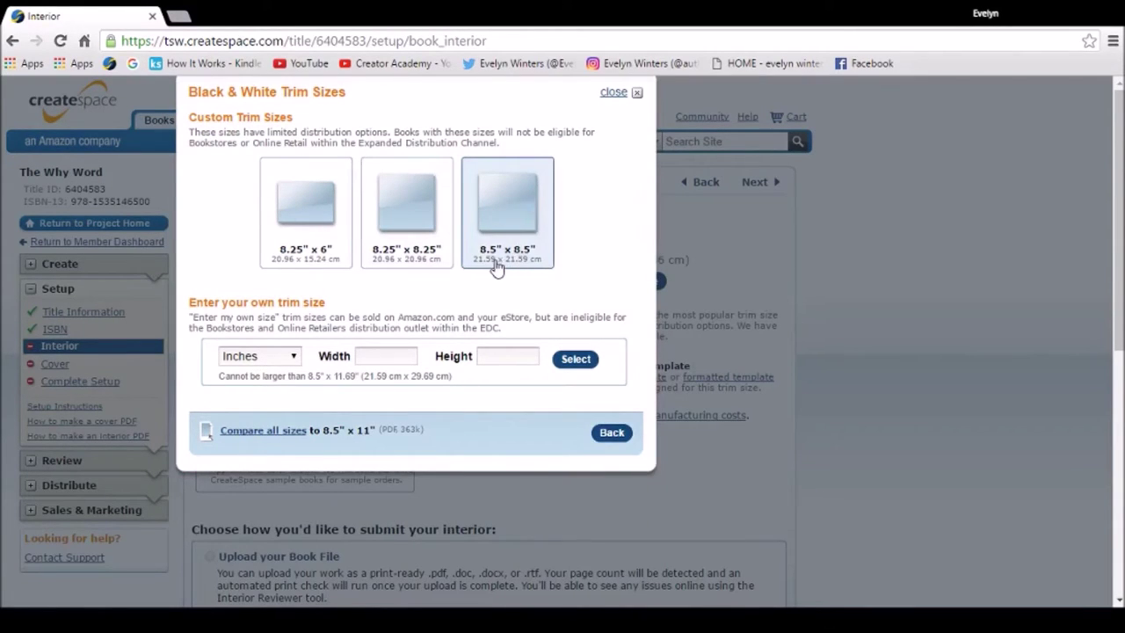
{"action": "left_click", "coordinate": [517, 237]}
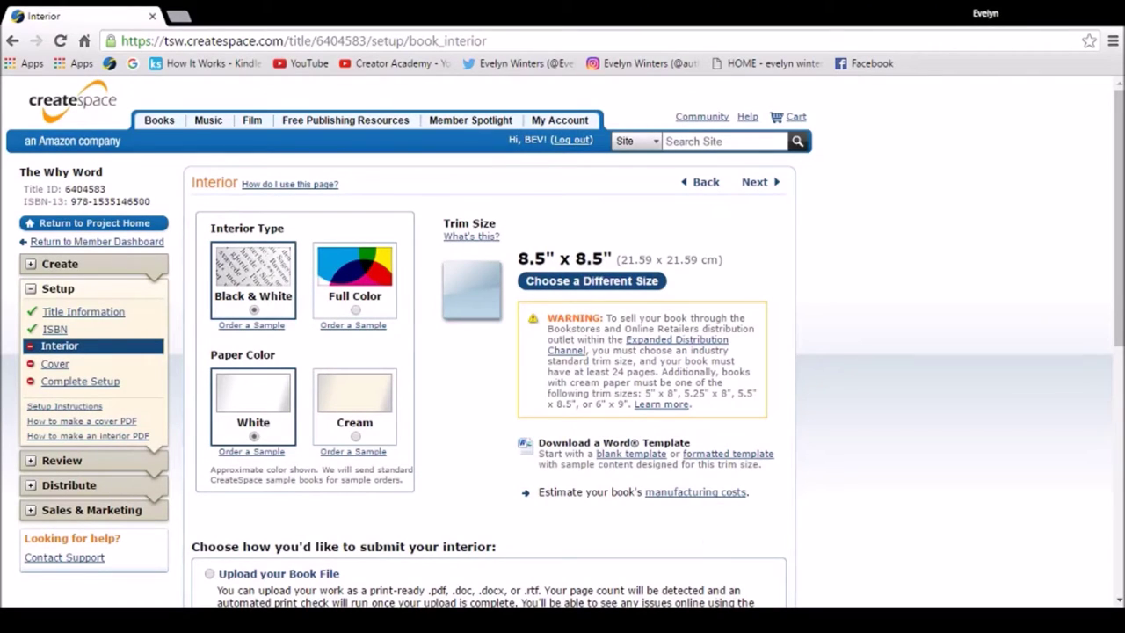
{"action": "left_click", "coordinate": [355, 310]}
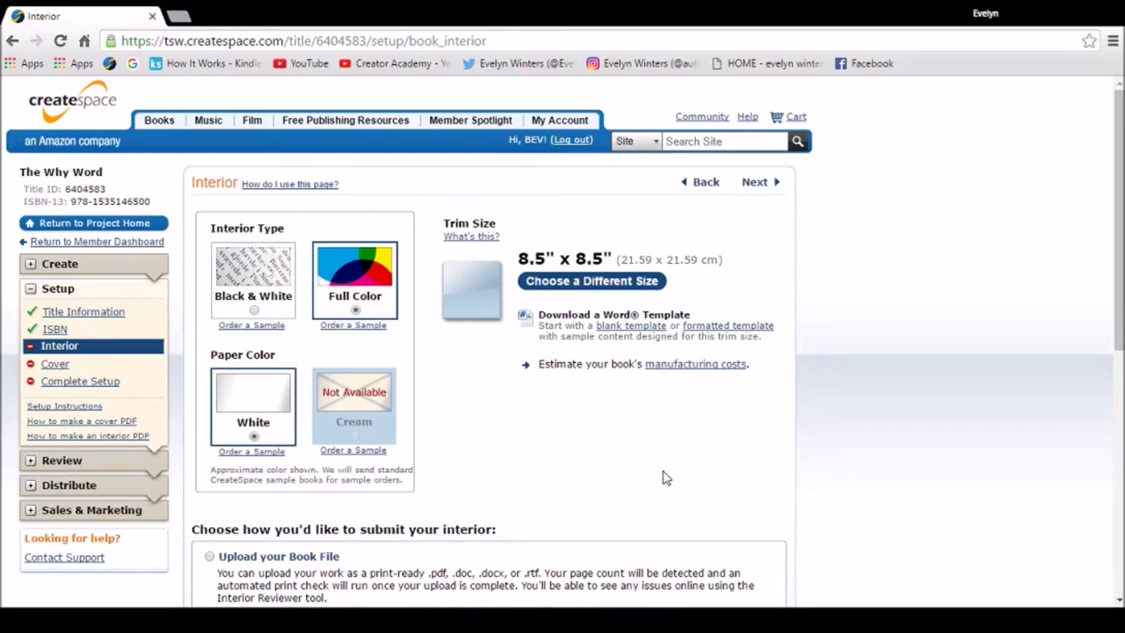
- Upload "Createspace - The Why Word.pdf" as the interior file, with bleed ending after the edge of the page, and save
{"action": "scroll", "coordinate": [665, 477], "scroll_direction": "down", "scroll_amount": 3}
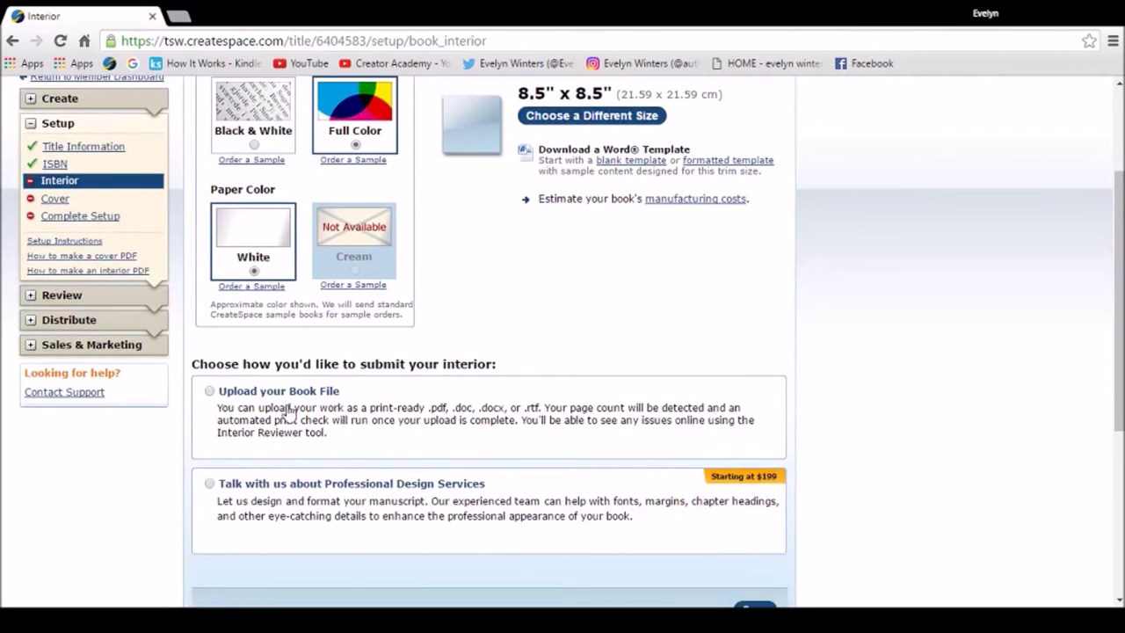
{"action": "left_click", "coordinate": [281, 396]}
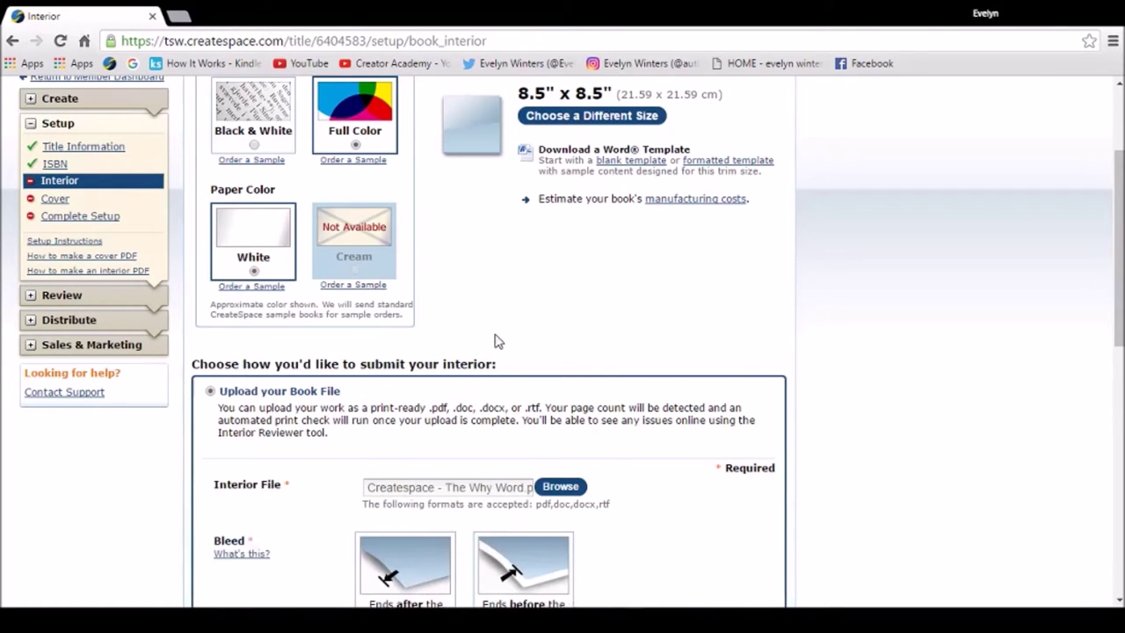
{"action": "scroll", "coordinate": [495, 341], "scroll_direction": "down", "scroll_amount": 3}
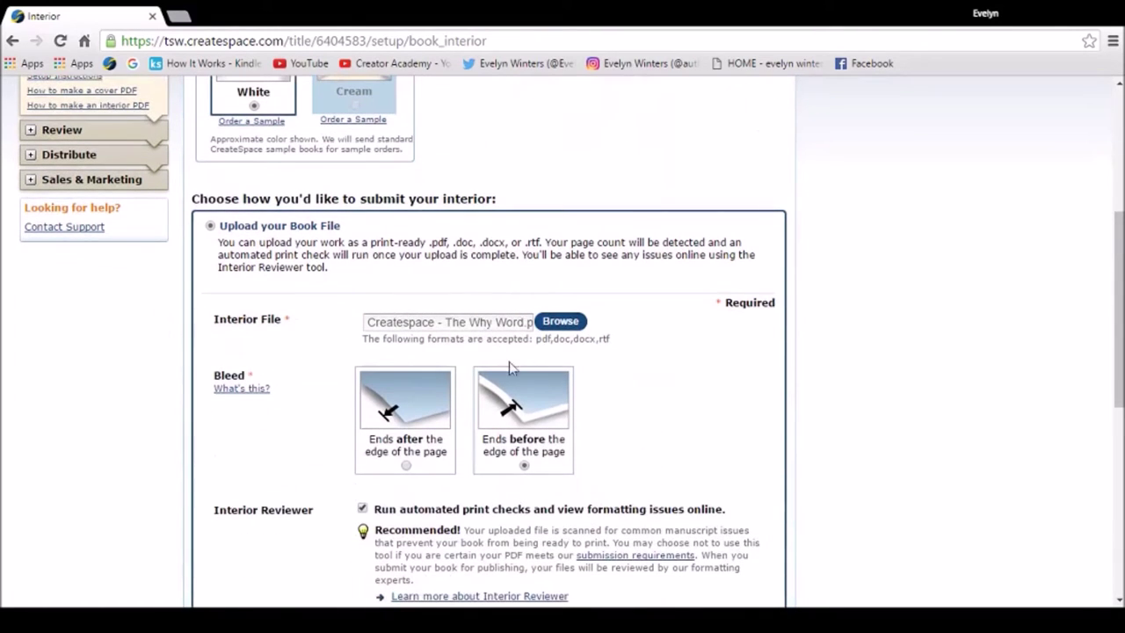
{"action": "left_click", "coordinate": [416, 463]}
{"action": "scroll", "coordinate": [494, 527], "scroll_direction": "down", "scroll_amount": 1}
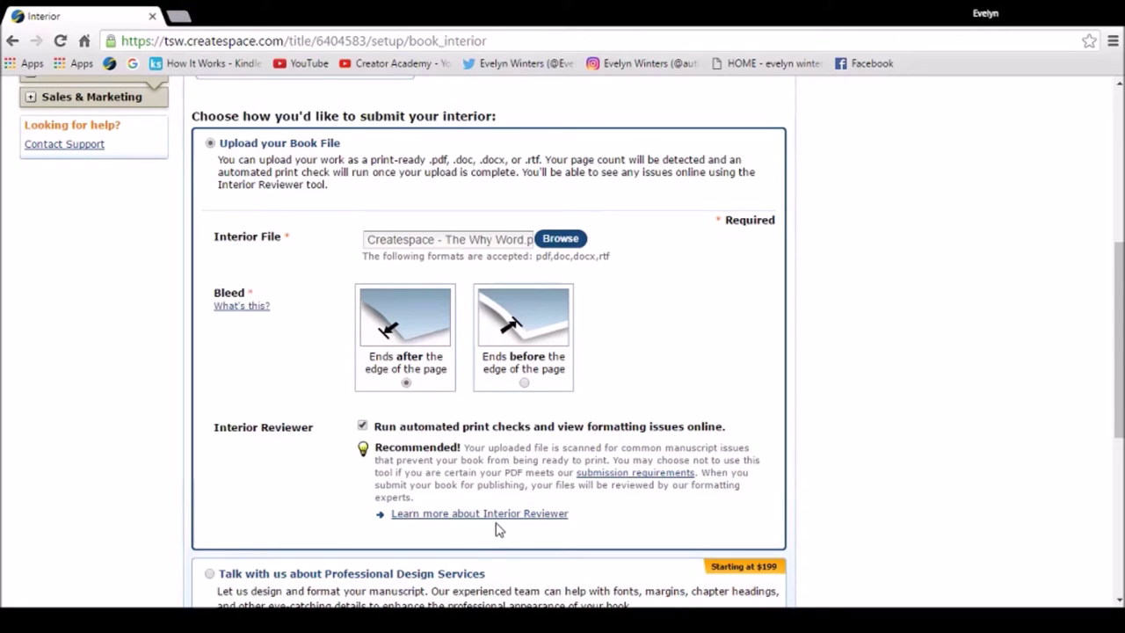
{"action": "scroll", "coordinate": [496, 527], "scroll_direction": "down", "scroll_amount": 2}
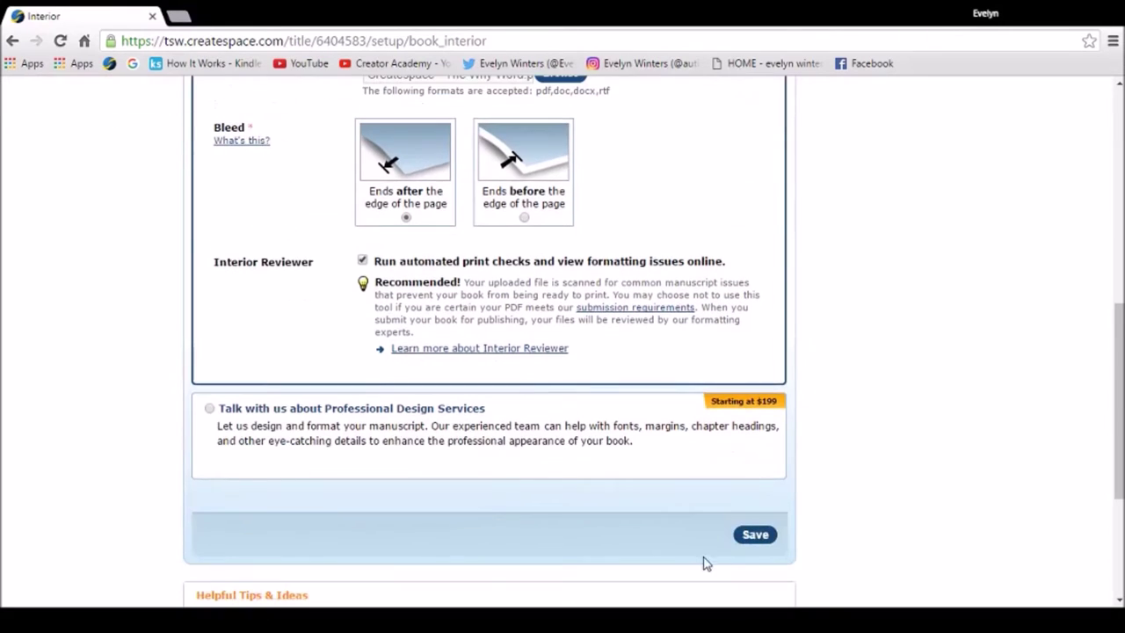
{"action": "left_click", "coordinate": [764, 543]}
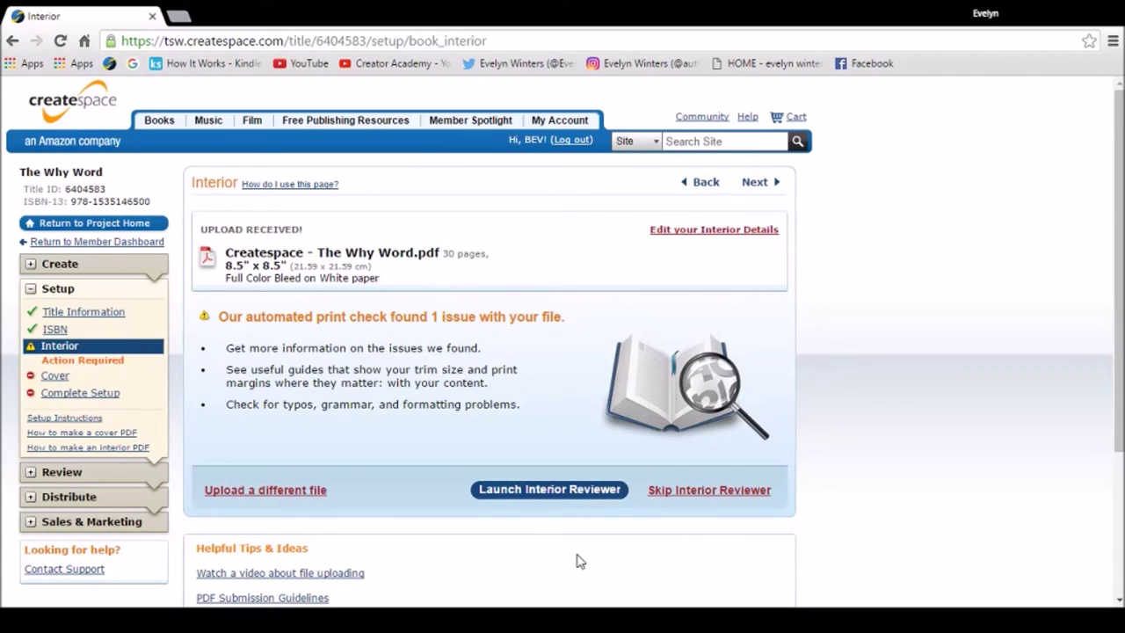
- Launch the Interior Reviewer for the uploaded file and turn to pages 2-3 to examine the flagged image
{"action": "left_click", "coordinate": [562, 494]}
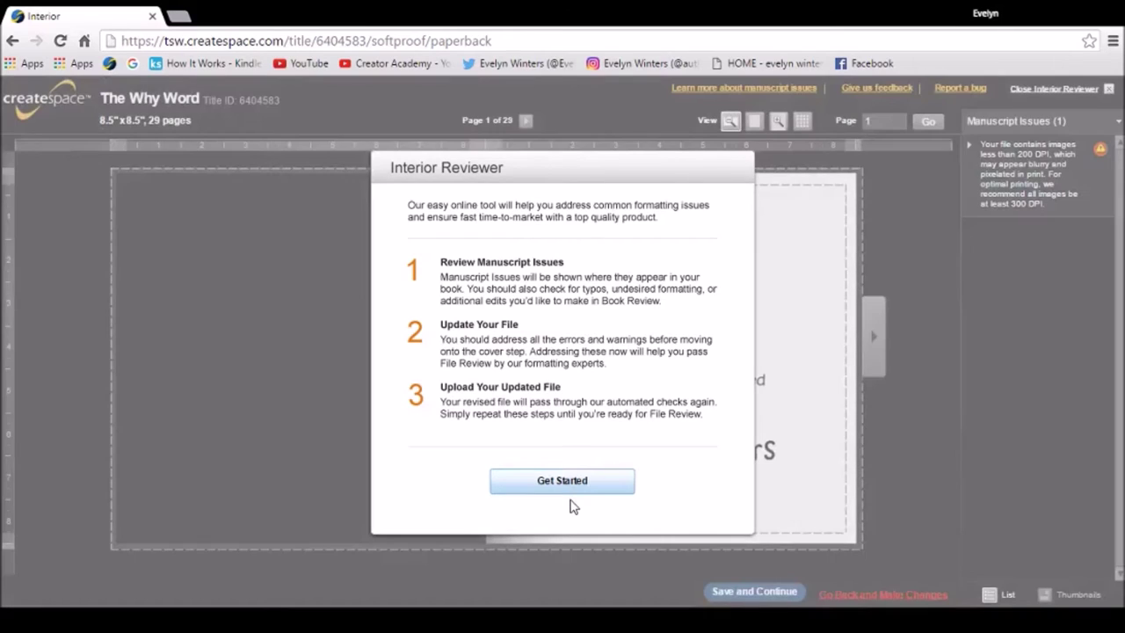
{"action": "left_click", "coordinate": [559, 491]}
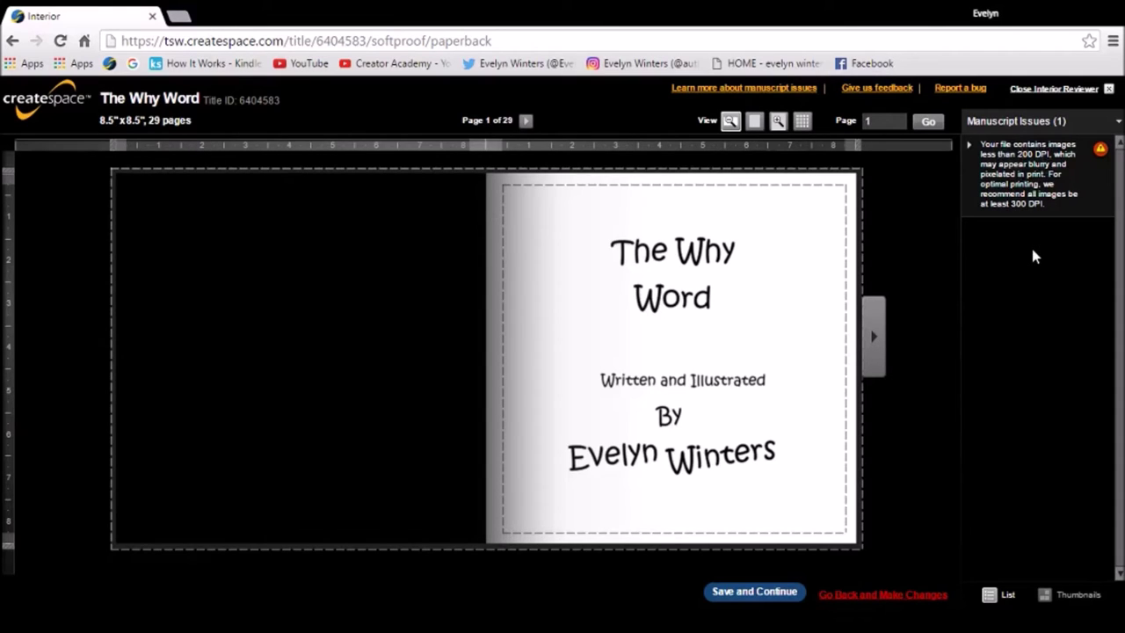
{"action": "left_click", "coordinate": [875, 341]}
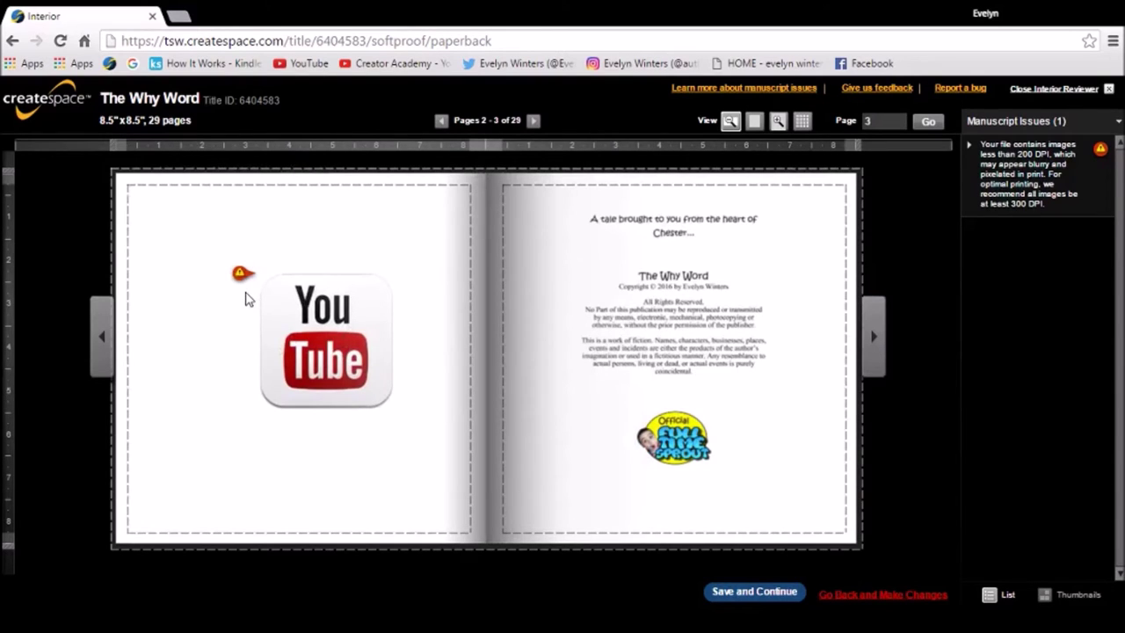
- Examine the spreads after pages 2-3 in the Interior Reviewer, and close the reviewer
{"action": "left_click", "coordinate": [875, 343]}
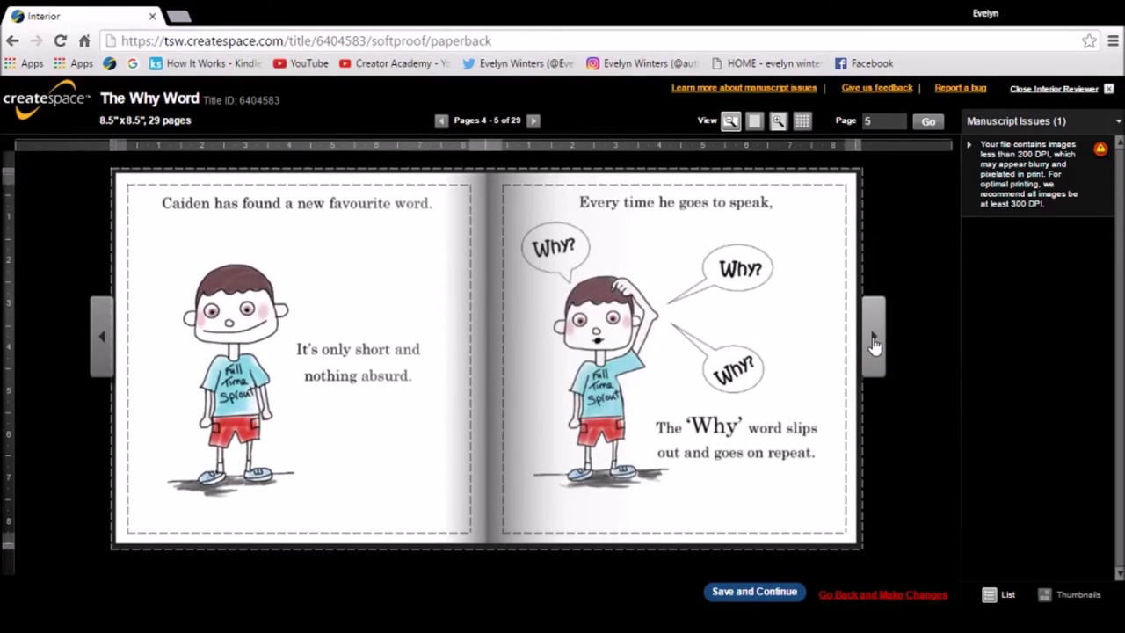
{"action": "left_click", "coordinate": [874, 342]}
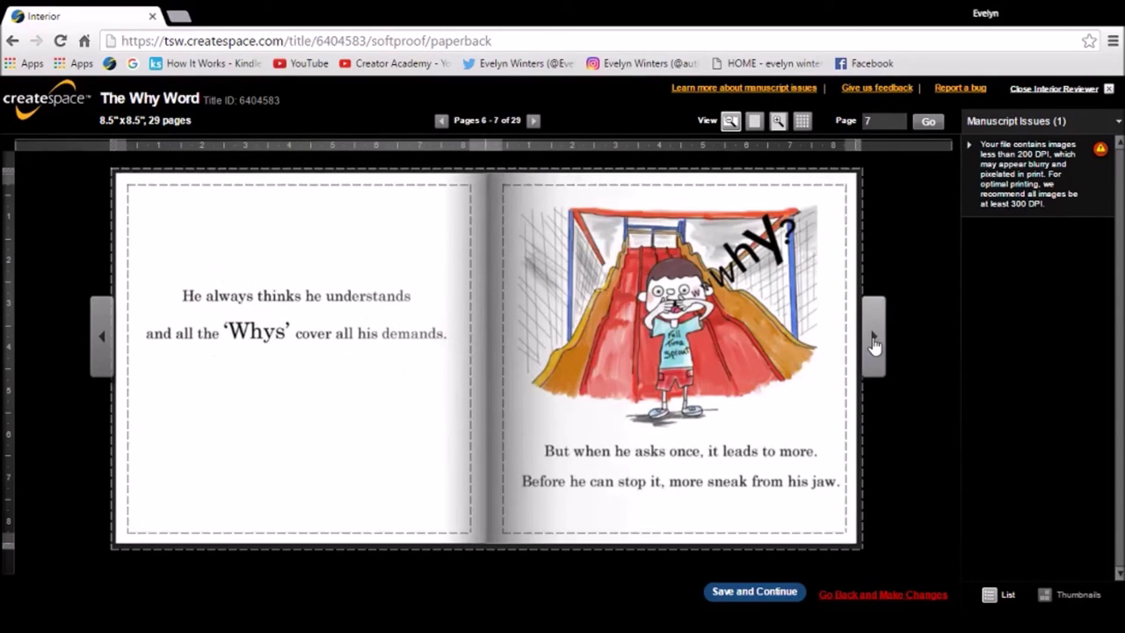
{"action": "left_click", "coordinate": [874, 343]}
{"action": "left_click", "coordinate": [874, 343]}
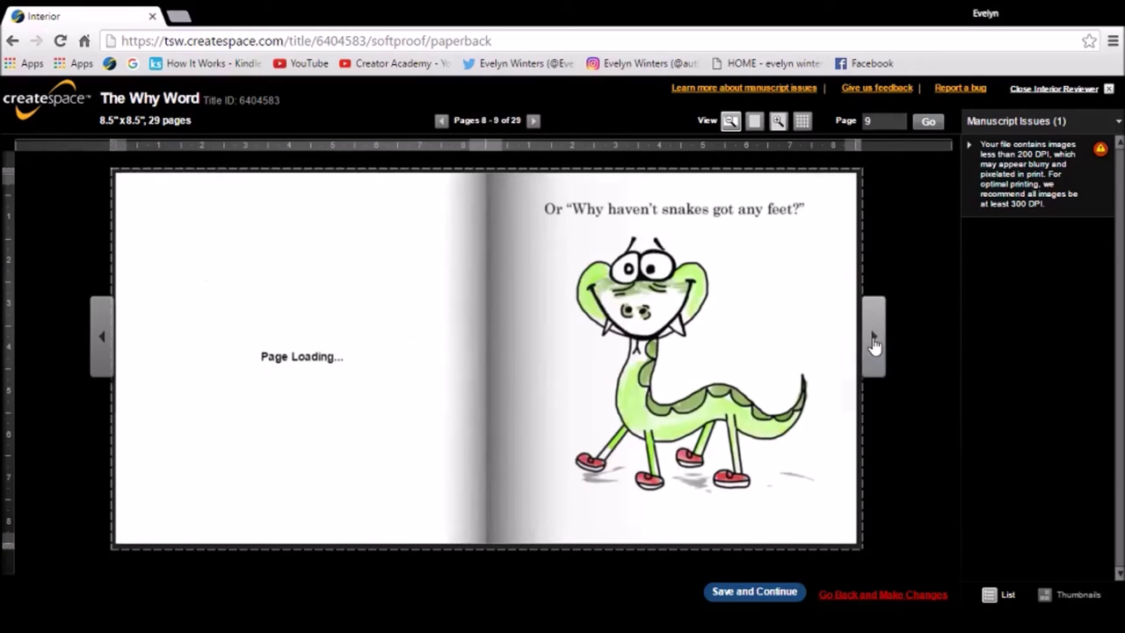
{"action": "left_click", "coordinate": [1053, 89]}
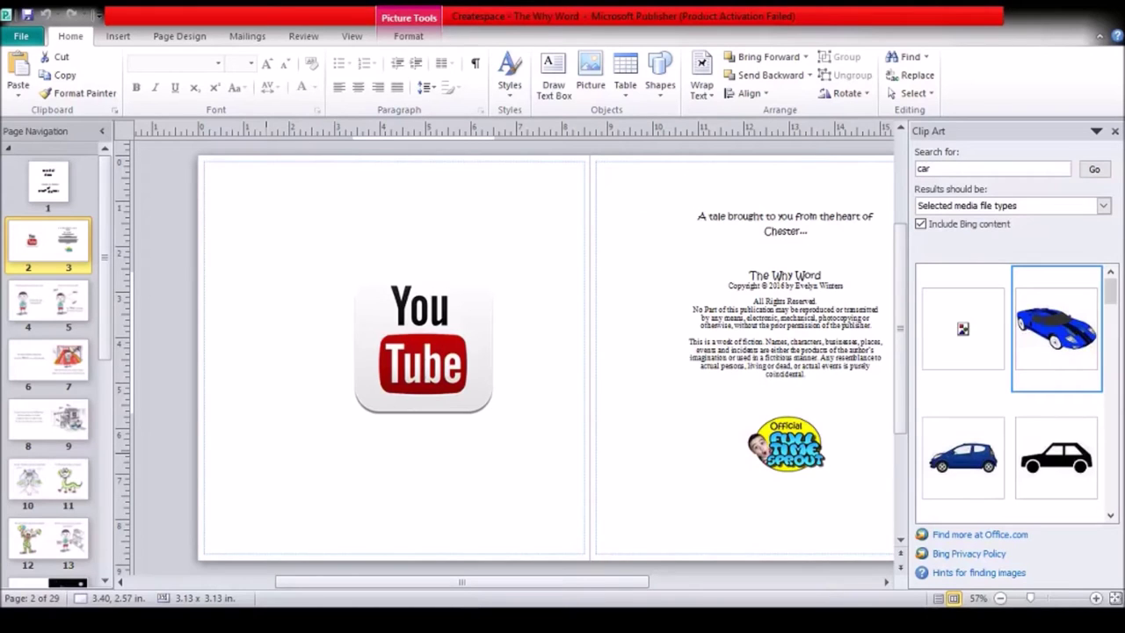
- Switch to Microsoft Publisher and delete the YouTube logo picture from page 2 of the book
{"action": "left_click", "coordinate": [422, 351]}
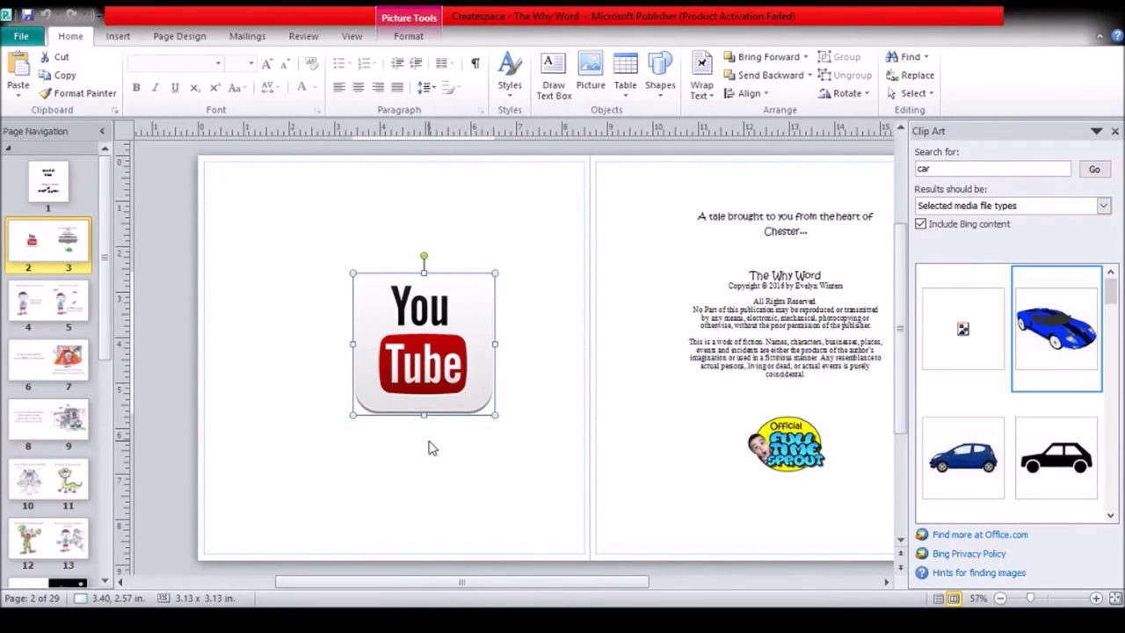
{"action": "key", "text": "Delete"}
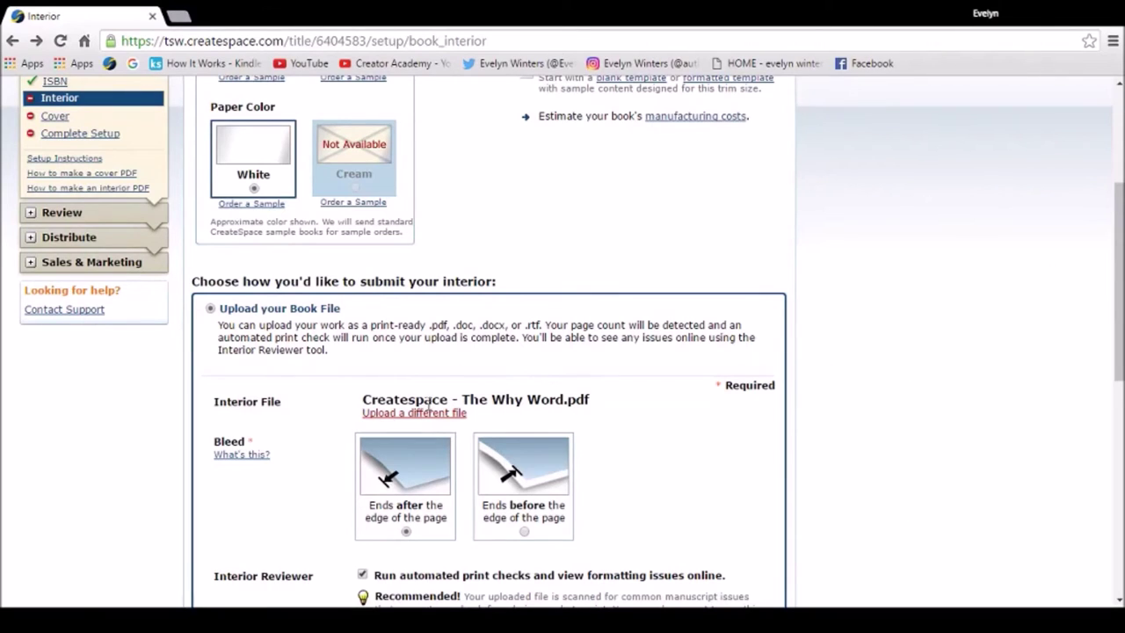
- Back on the CreateSpace interior page, replace the interior file with the revised "Createspace - The Why Word.pdf", bleed ending after the page edge, and save
{"action": "left_click", "coordinate": [429, 412]}
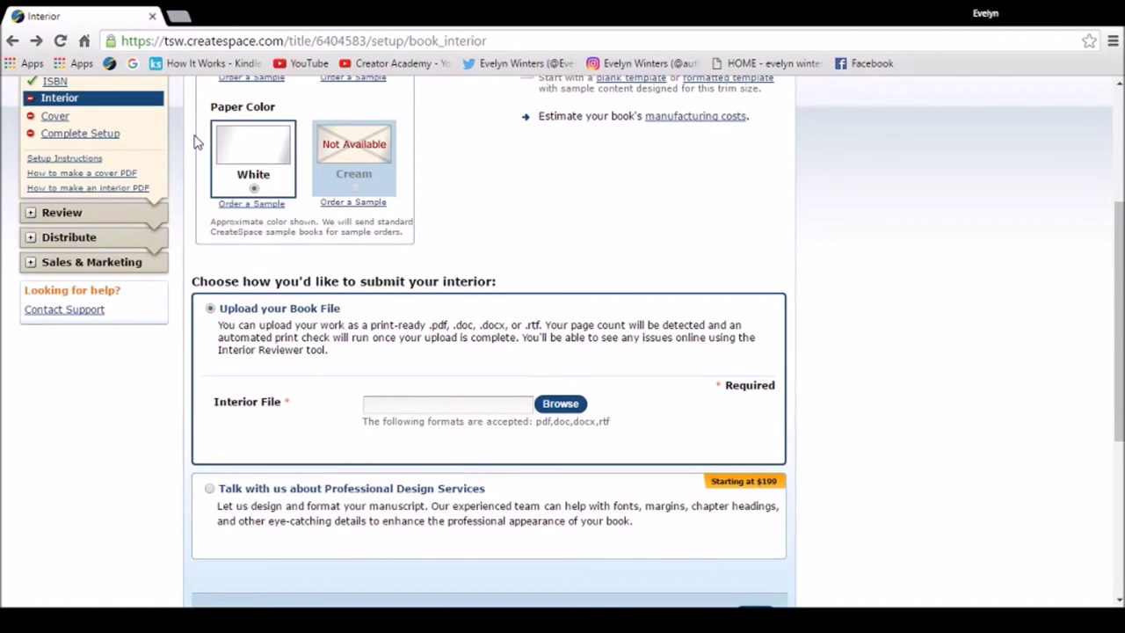
{"action": "scroll", "coordinate": [615, 522], "scroll_direction": "down", "scroll_amount": 3}
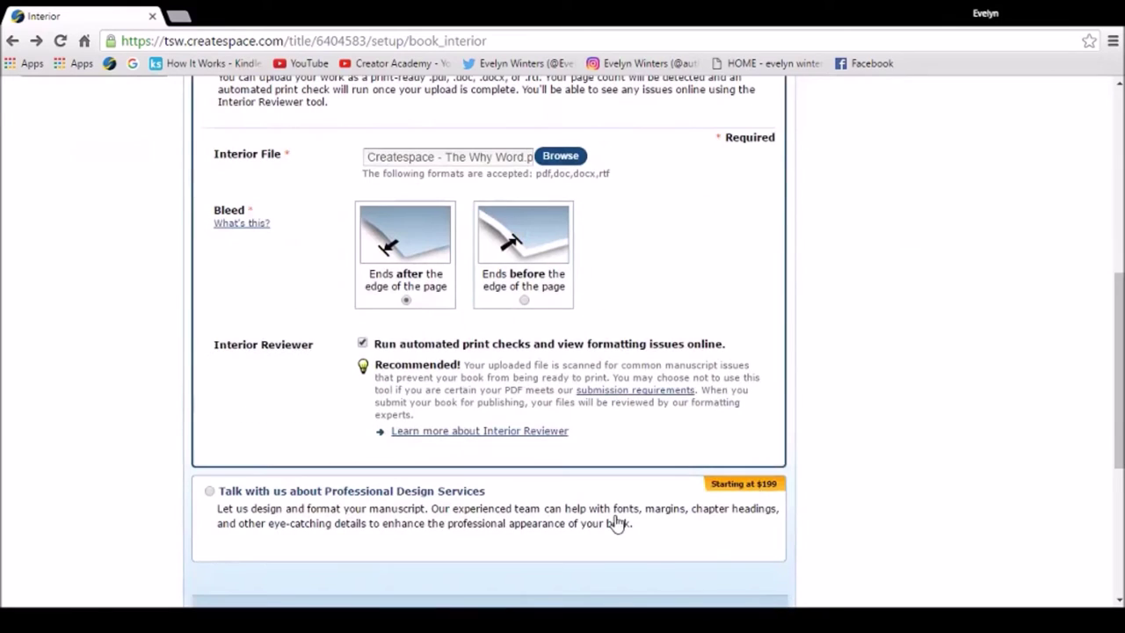
{"action": "scroll", "coordinate": [726, 553], "scroll_direction": "down", "scroll_amount": 1}
{"action": "left_click", "coordinate": [755, 533]}
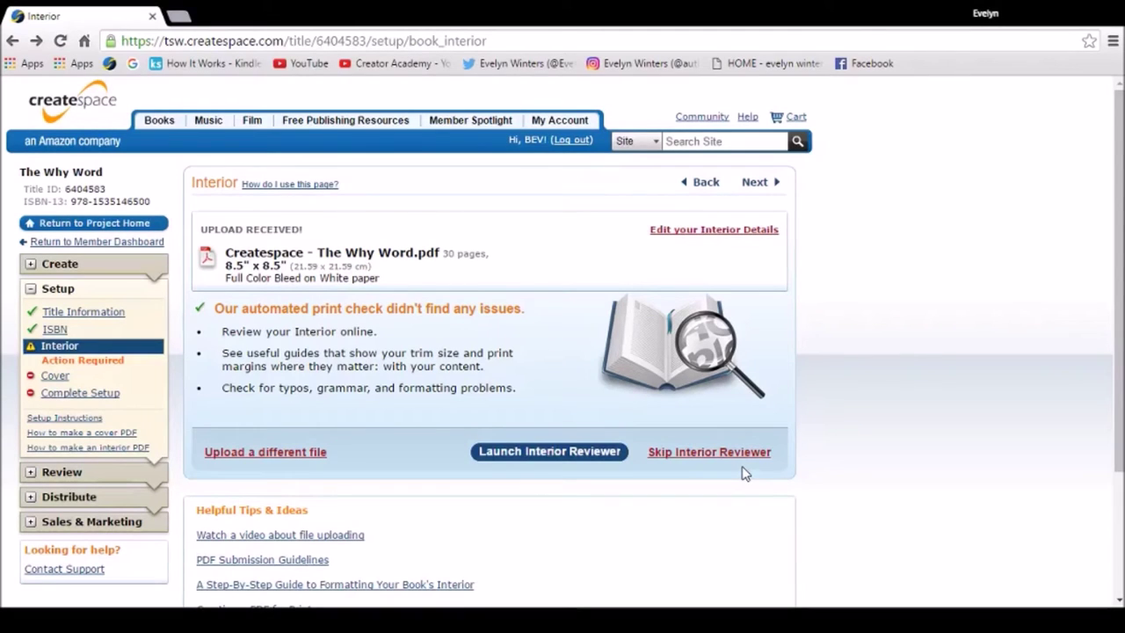
- Launch the Interior Reviewer for the revised file and examine every spread from page 1 through pages 28-29
{"action": "left_click", "coordinate": [542, 450]}
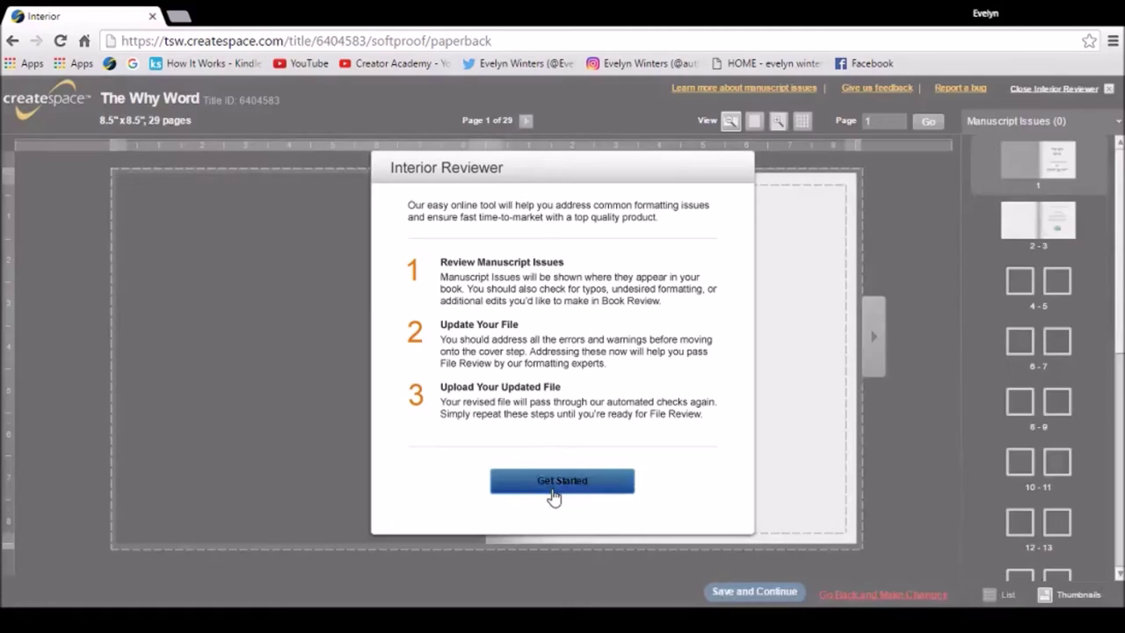
{"action": "left_click", "coordinate": [557, 481]}
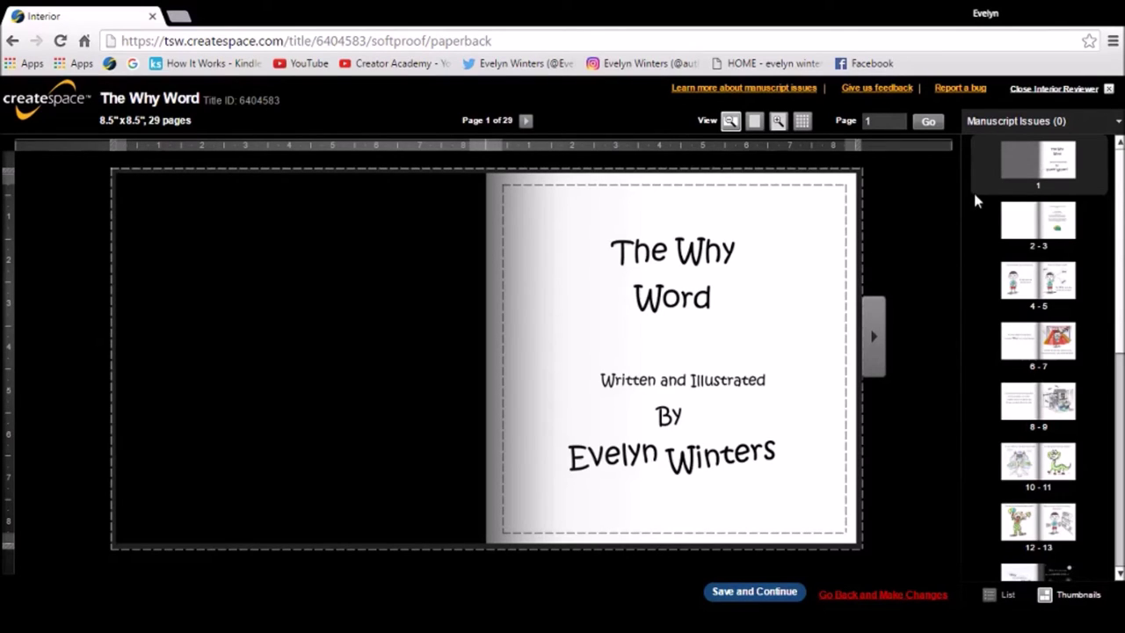
{"action": "left_click", "coordinate": [869, 342]}
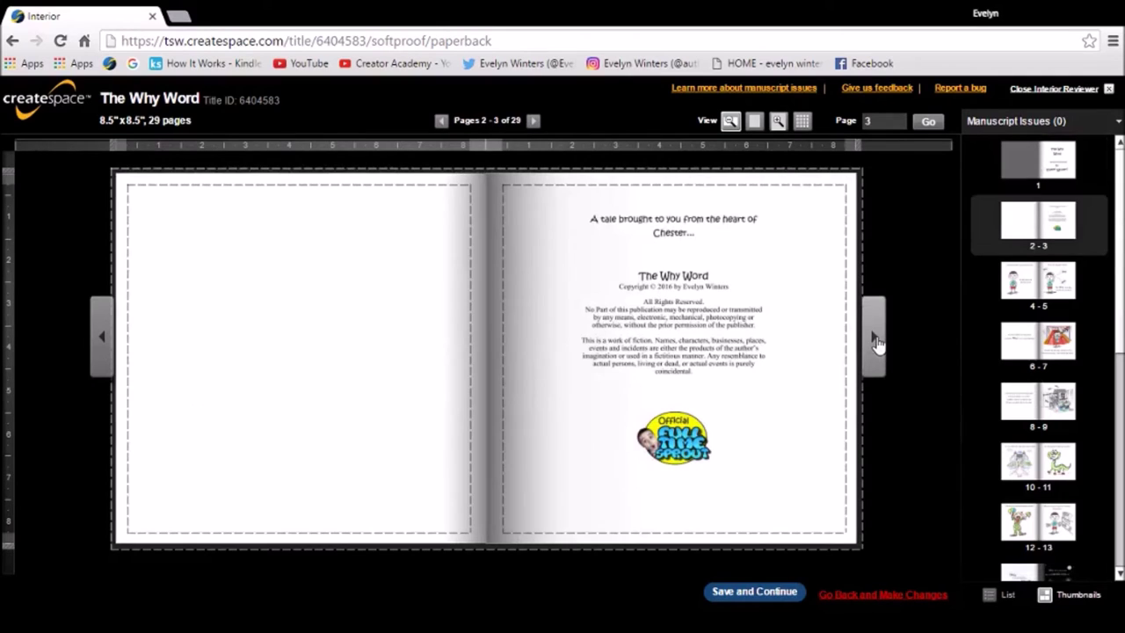
{"action": "left_click", "coordinate": [875, 341]}
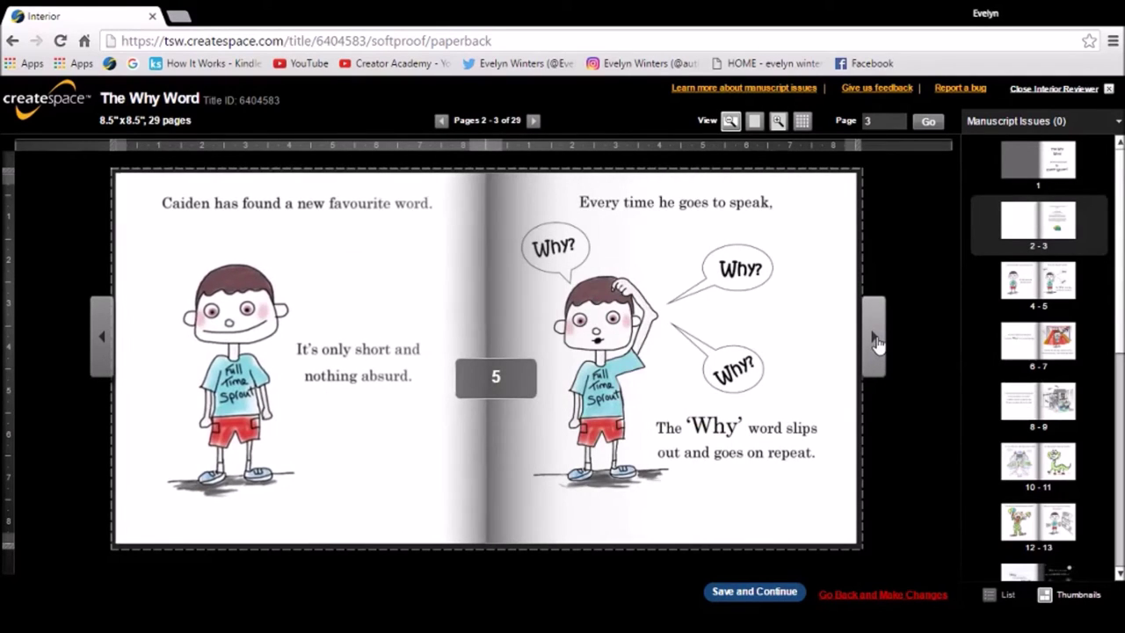
{"action": "left_click", "coordinate": [875, 342]}
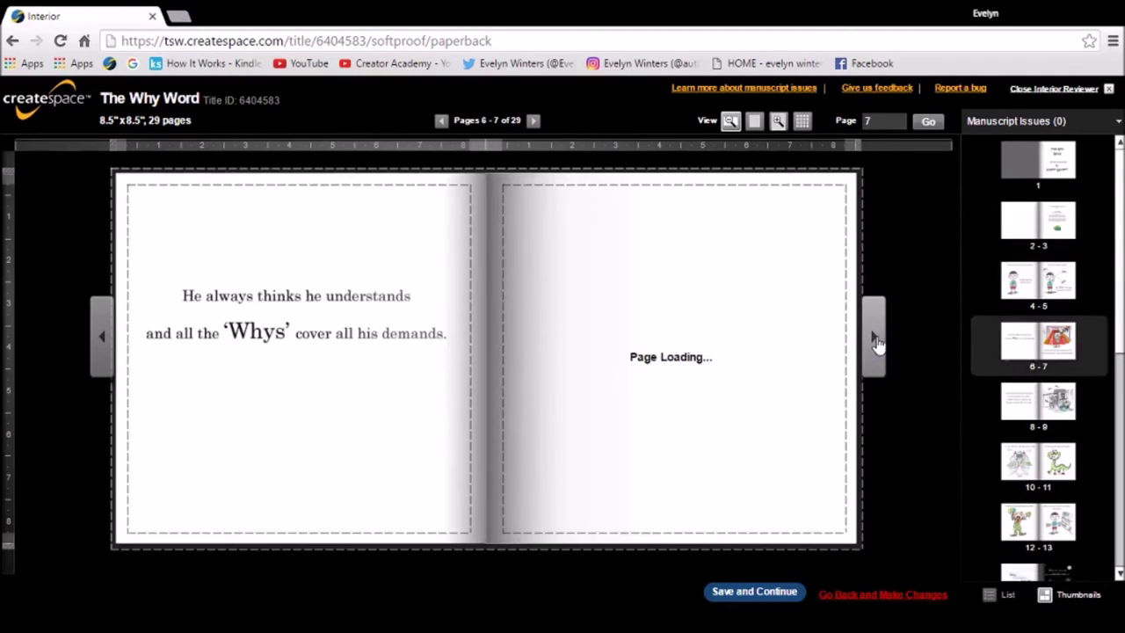
{"action": "left_click", "coordinate": [874, 341]}
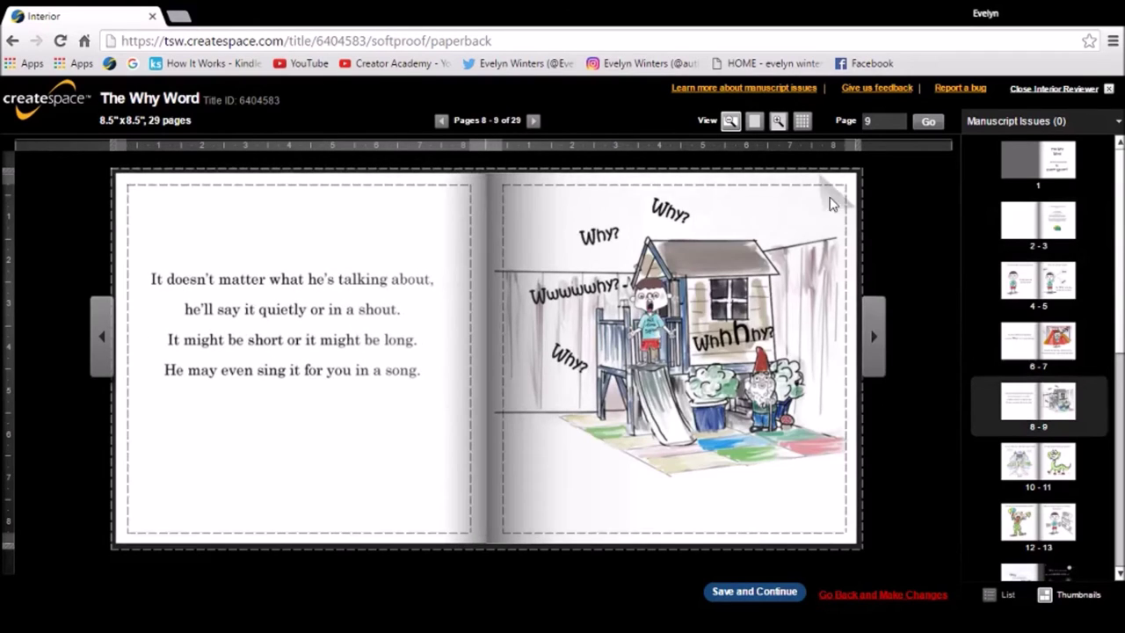
{"action": "left_click", "coordinate": [830, 196]}
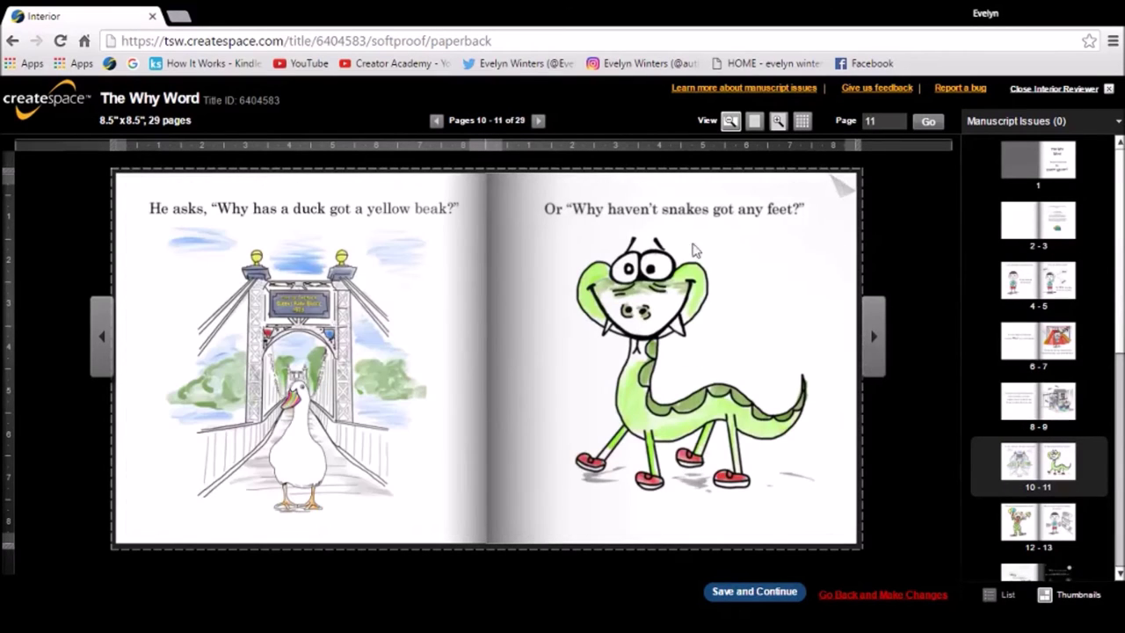
{"action": "left_click", "coordinate": [841, 182]}
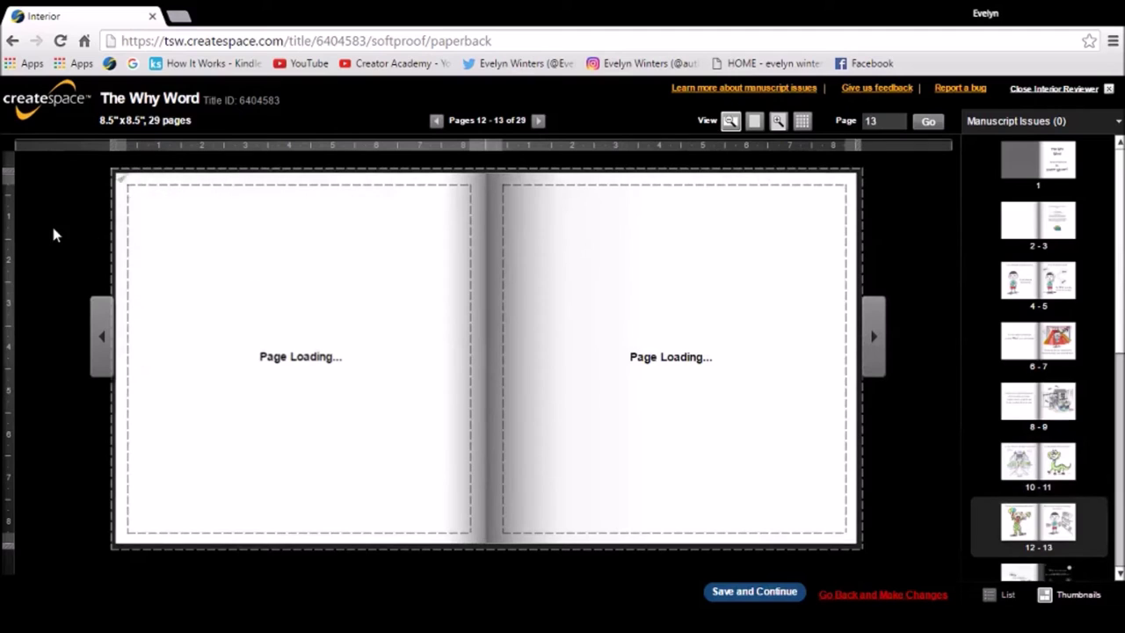
{"action": "left_click", "coordinate": [875, 339]}
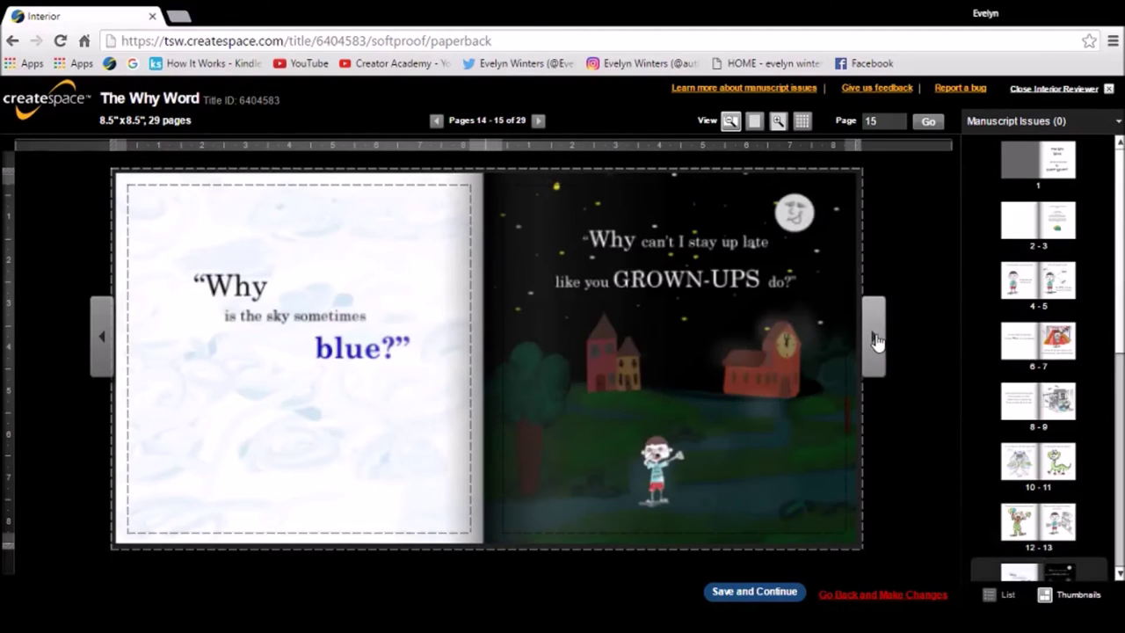
{"action": "left_click", "coordinate": [875, 339]}
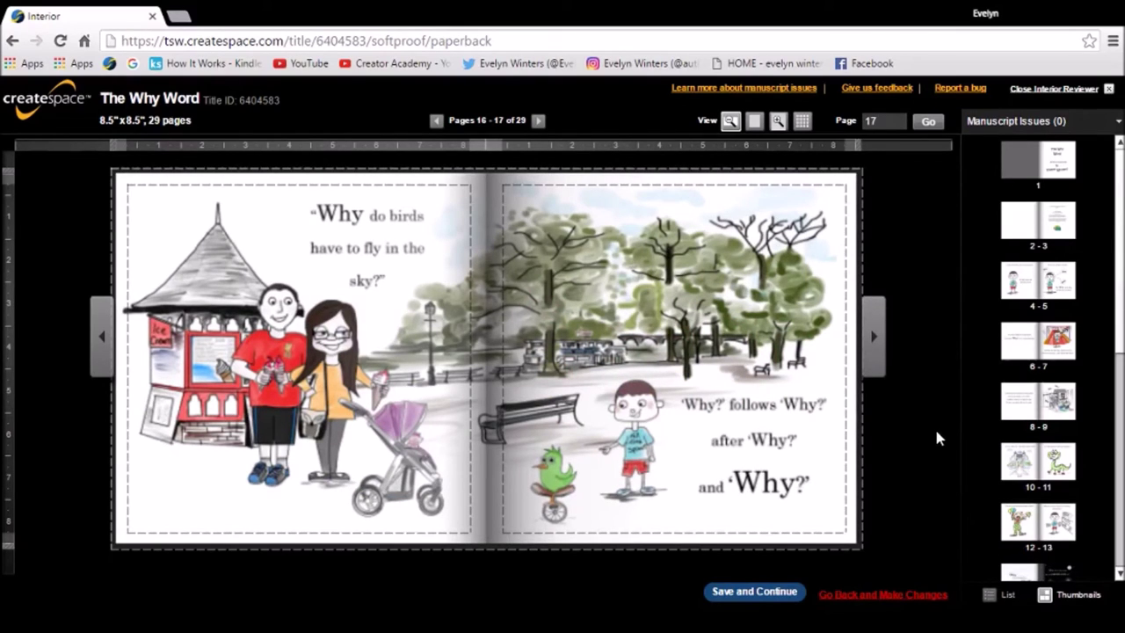
{"action": "left_click", "coordinate": [875, 340]}
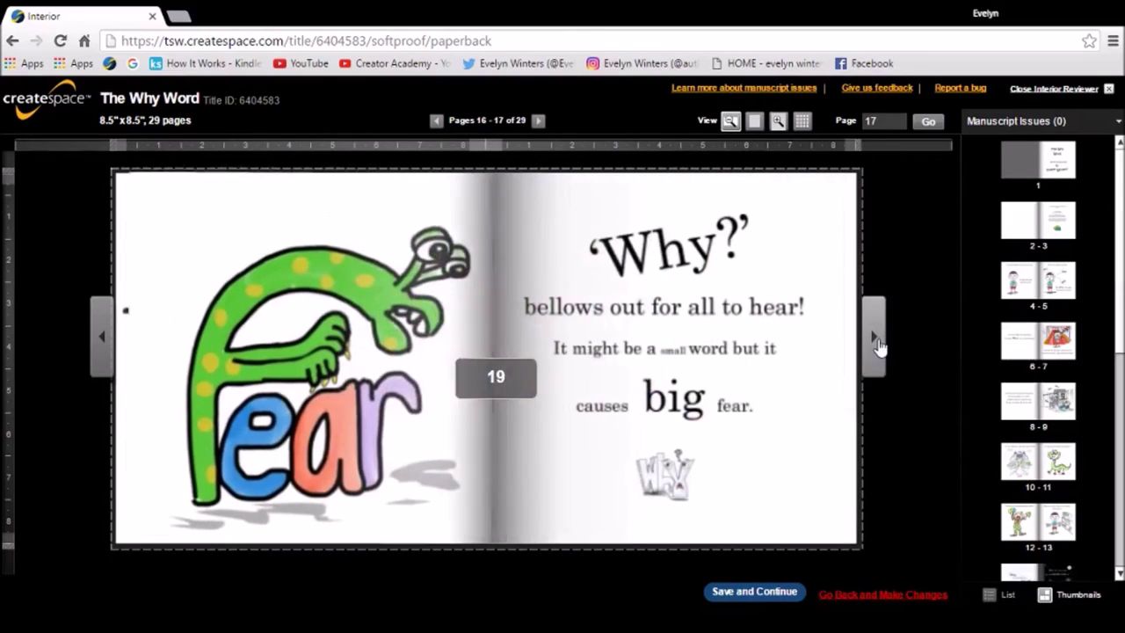
{"action": "left_click", "coordinate": [877, 343]}
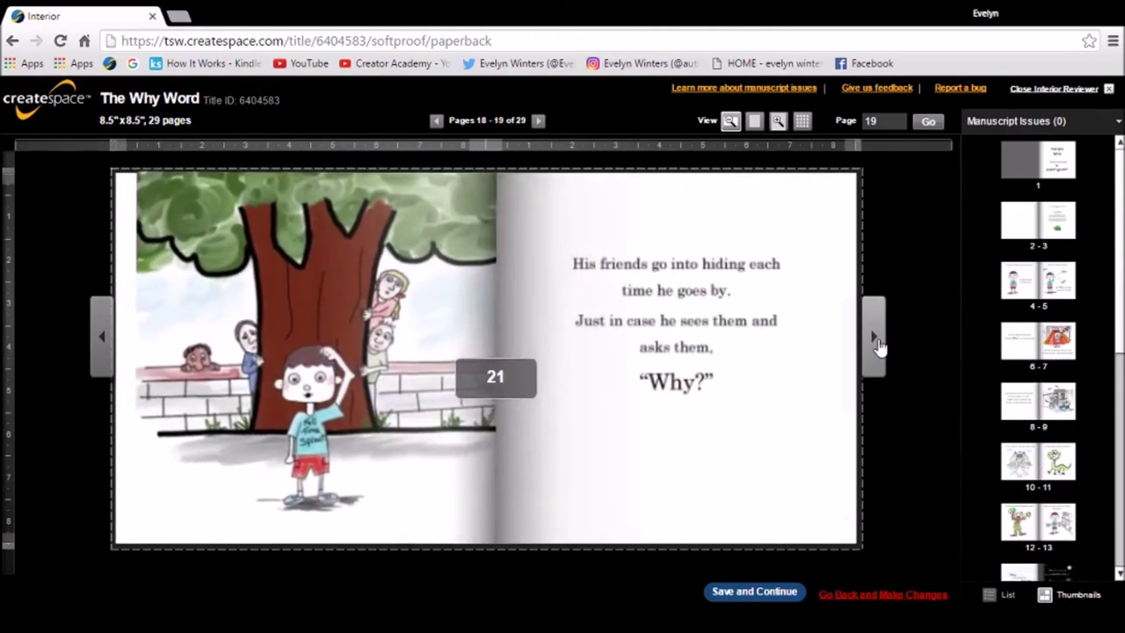
{"action": "left_click", "coordinate": [877, 343]}
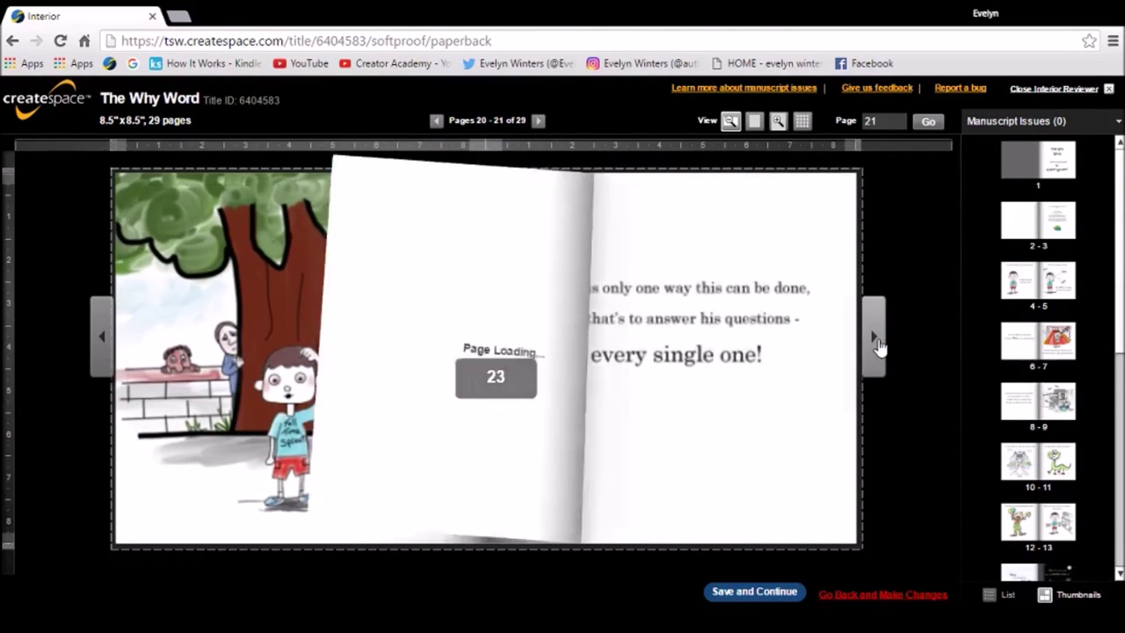
{"action": "left_click", "coordinate": [877, 343]}
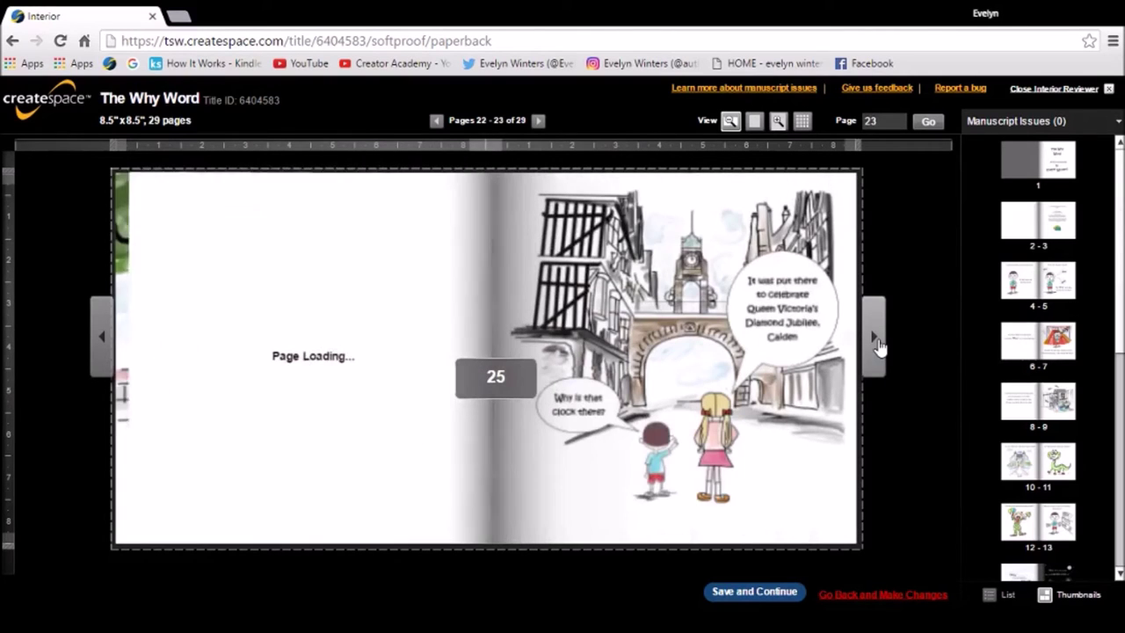
{"action": "left_click", "coordinate": [877, 343]}
{"action": "left_click", "coordinate": [876, 343]}
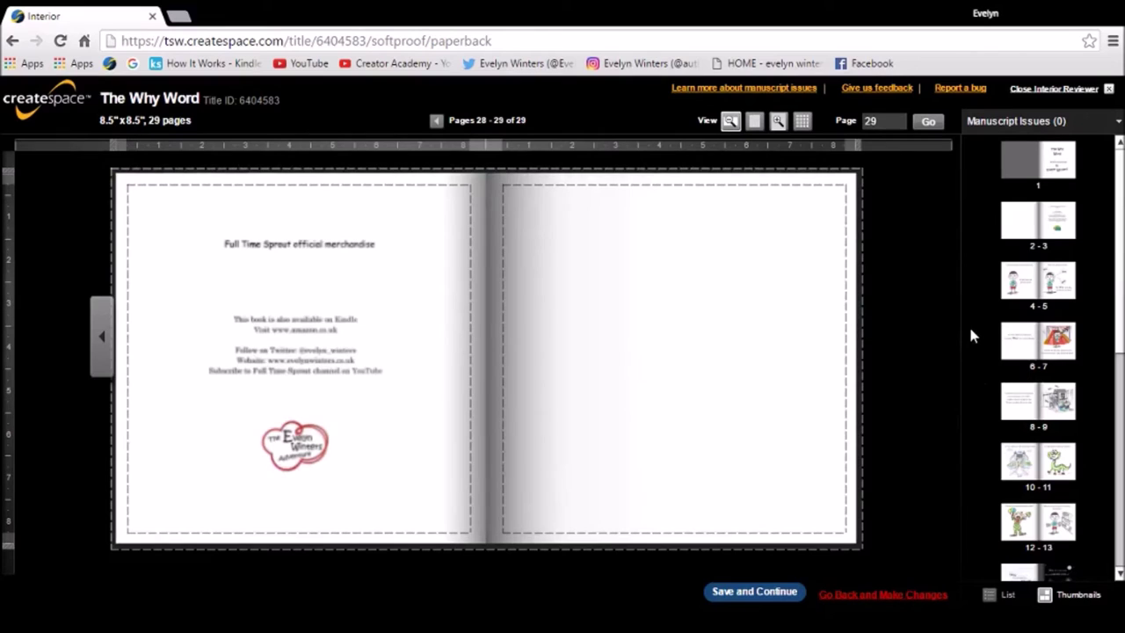
- Save the interior review and continue to the cover setup
{"action": "left_click", "coordinate": [778, 593]}
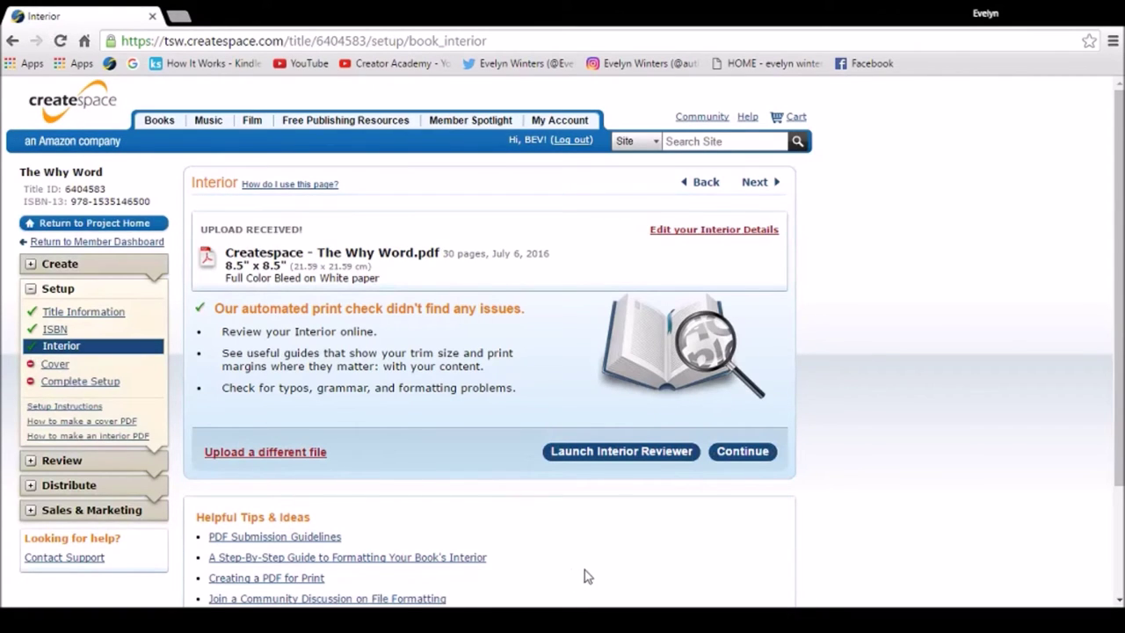
{"action": "scroll", "coordinate": [557, 540], "scroll_direction": "down", "scroll_amount": 3}
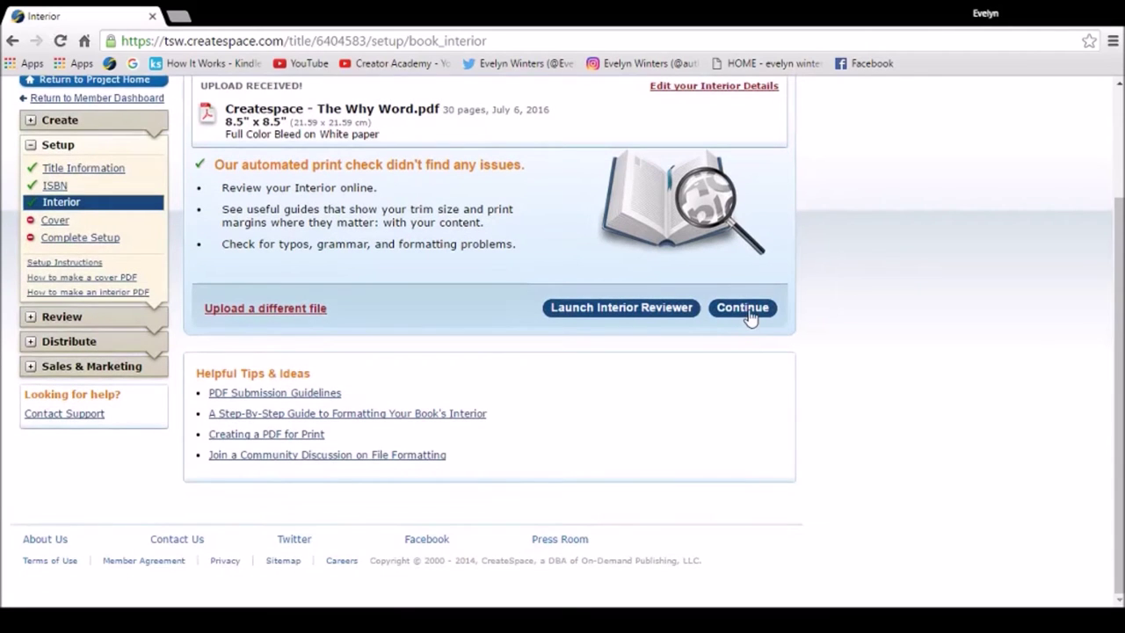
{"action": "left_click", "coordinate": [752, 318]}
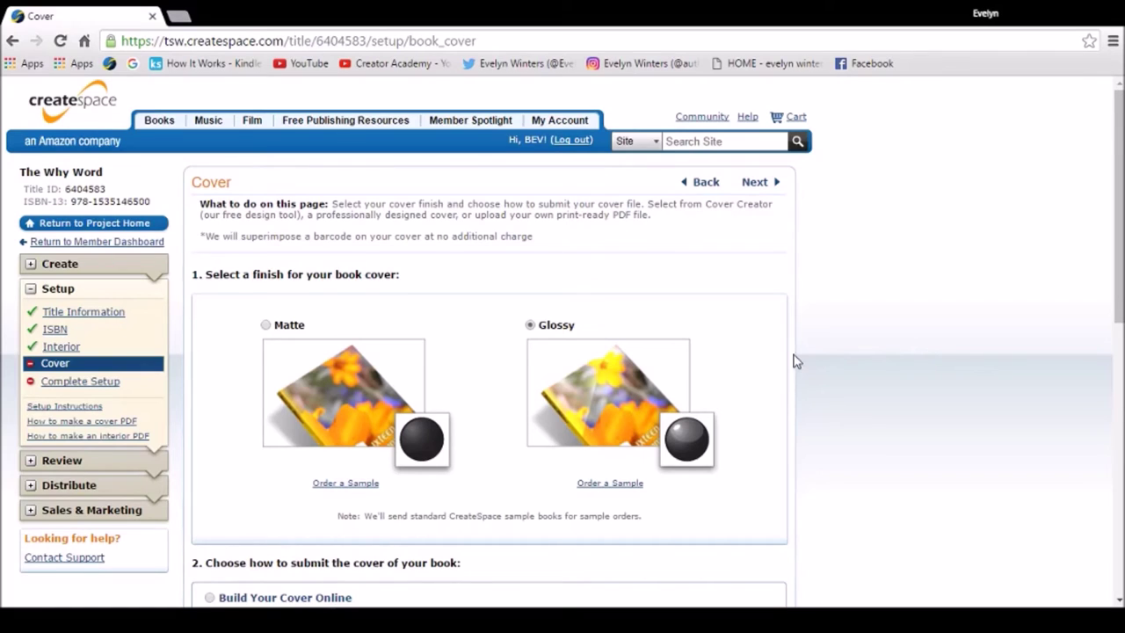
- Choose Build Your Cover Online as the cover submission method and launch Cover Creator
{"action": "scroll", "coordinate": [794, 361], "scroll_direction": "down", "scroll_amount": 1}
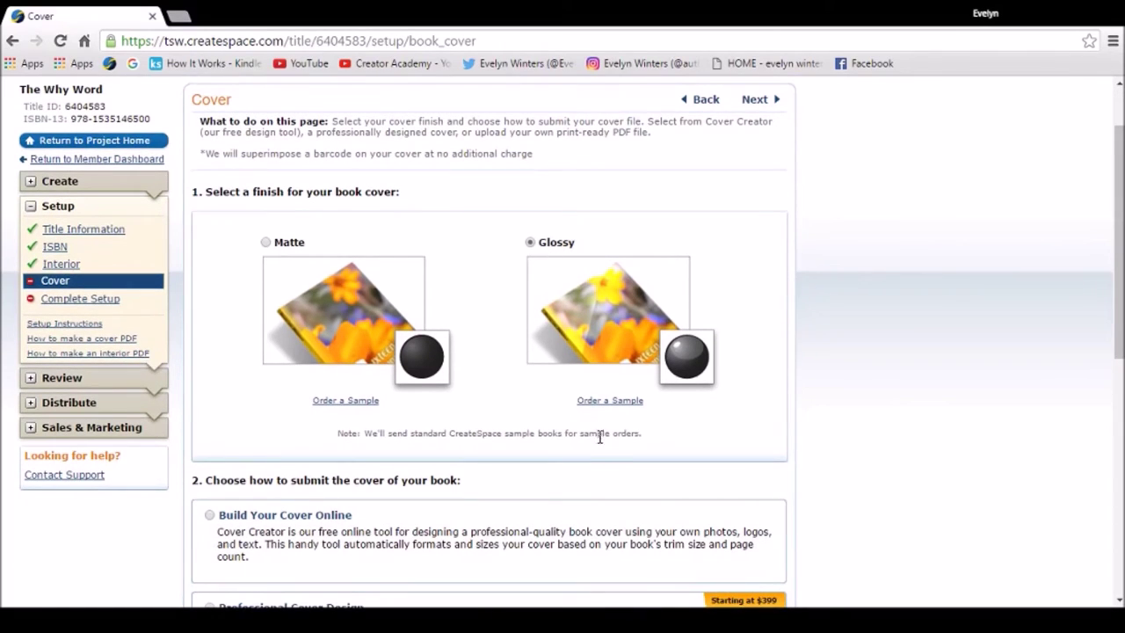
{"action": "scroll", "coordinate": [600, 437], "scroll_direction": "down", "scroll_amount": 3}
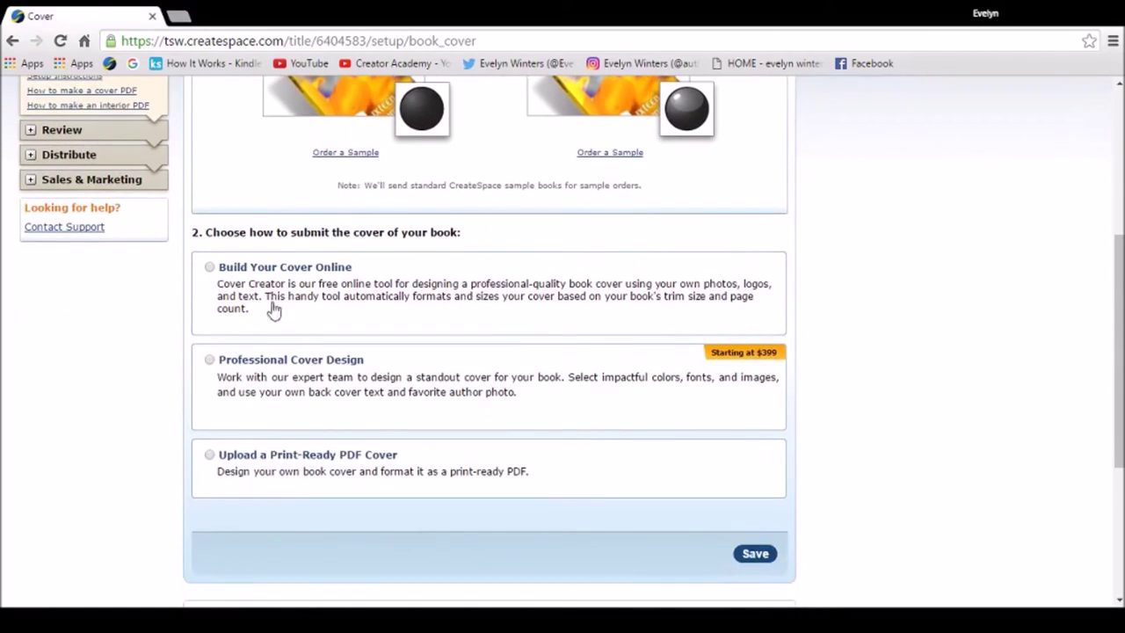
{"action": "left_click", "coordinate": [209, 268]}
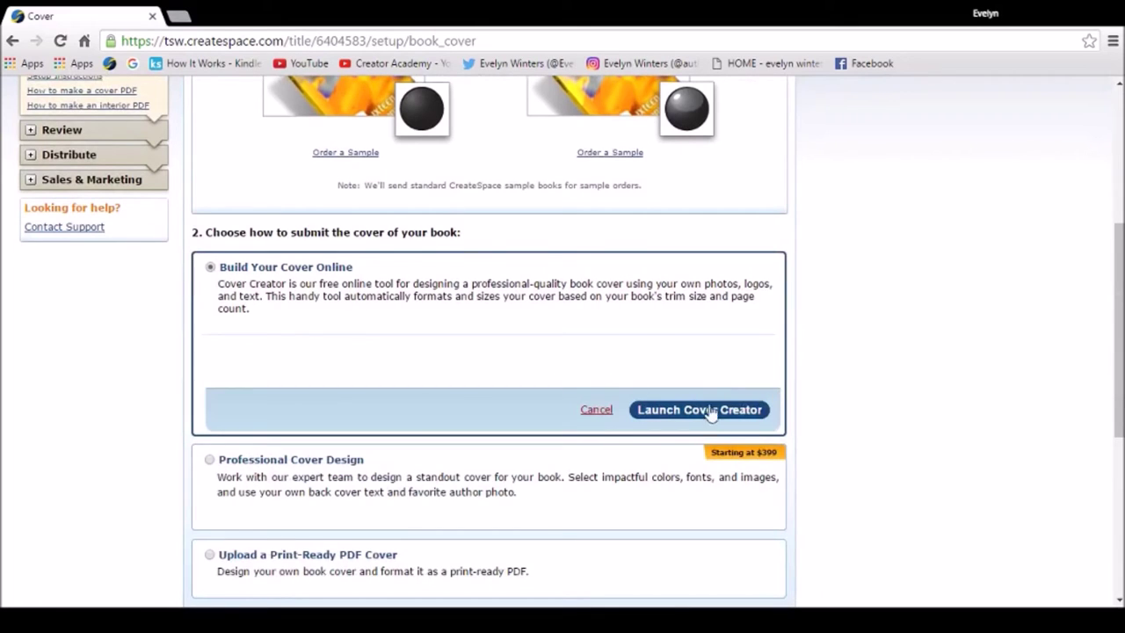
{"action": "left_click", "coordinate": [699, 409]}
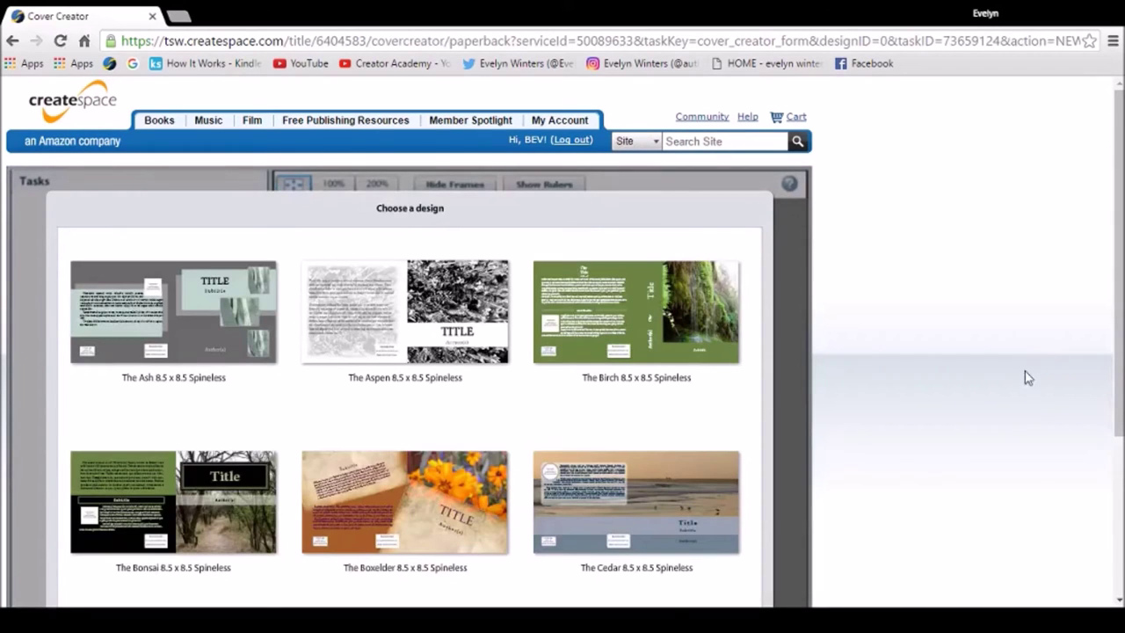
- Browse the cover designs and apply The Palm 8.5 x 8.5 Spineless design
{"action": "scroll", "coordinate": [727, 421], "scroll_direction": "down", "scroll_amount": 1}
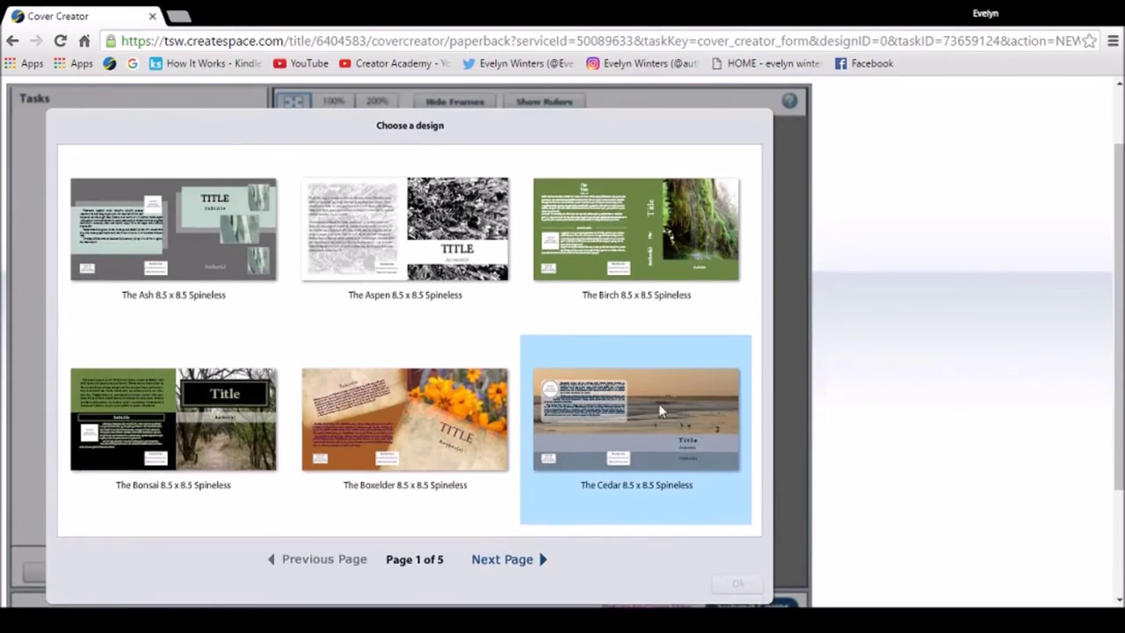
{"action": "left_click", "coordinate": [540, 560]}
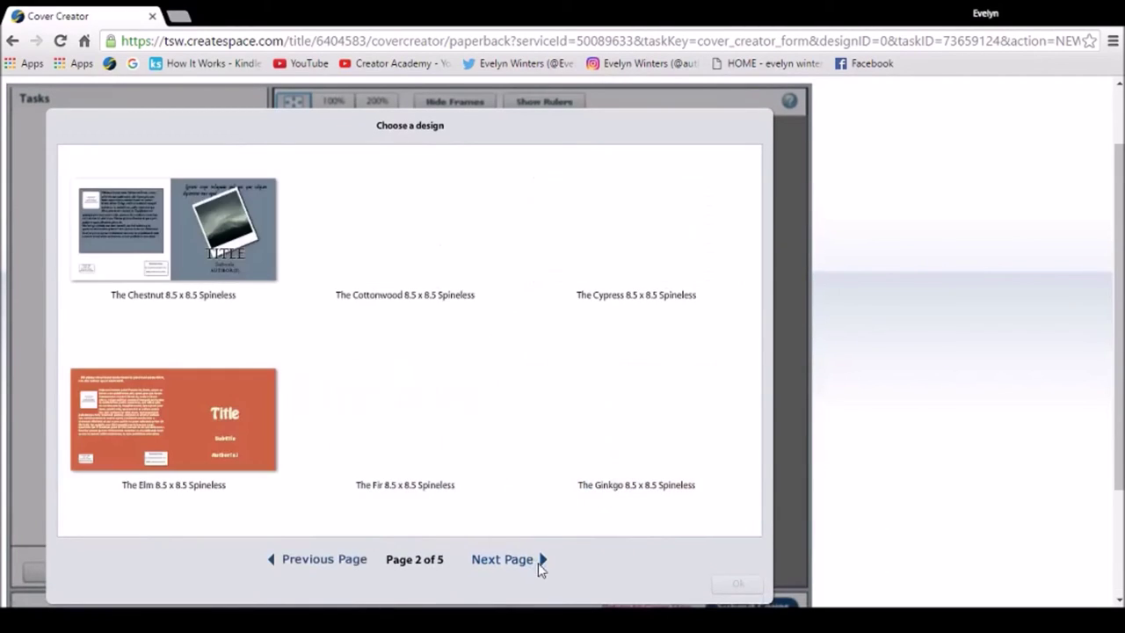
{"action": "left_click", "coordinate": [541, 560]}
{"action": "left_click", "coordinate": [541, 560]}
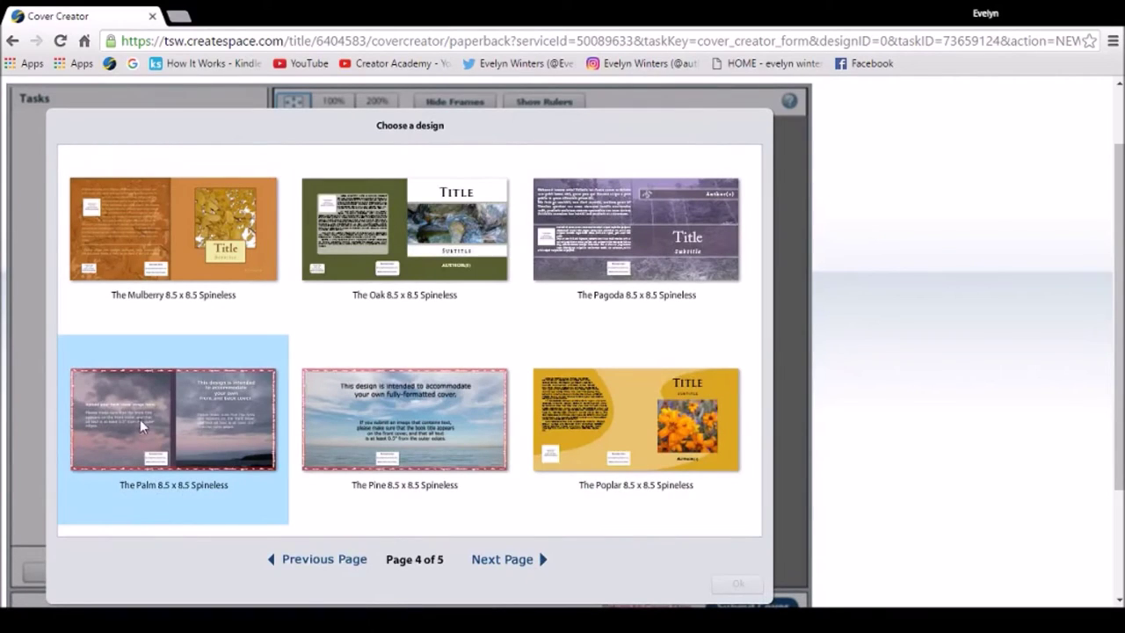
{"action": "left_click", "coordinate": [203, 419]}
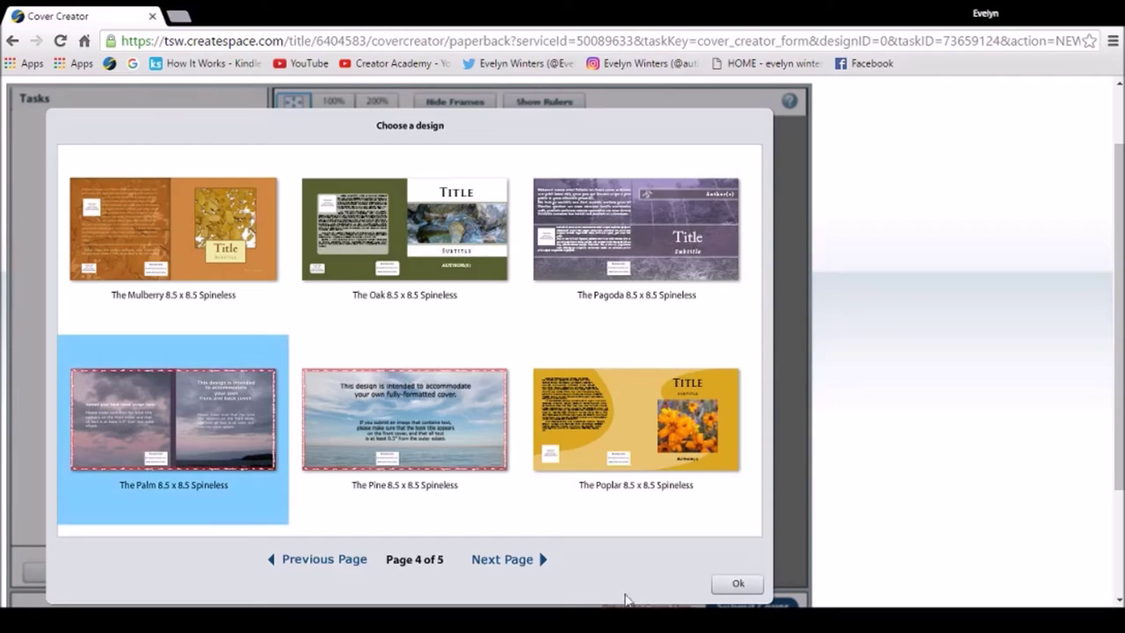
{"action": "left_click", "coordinate": [738, 585]}
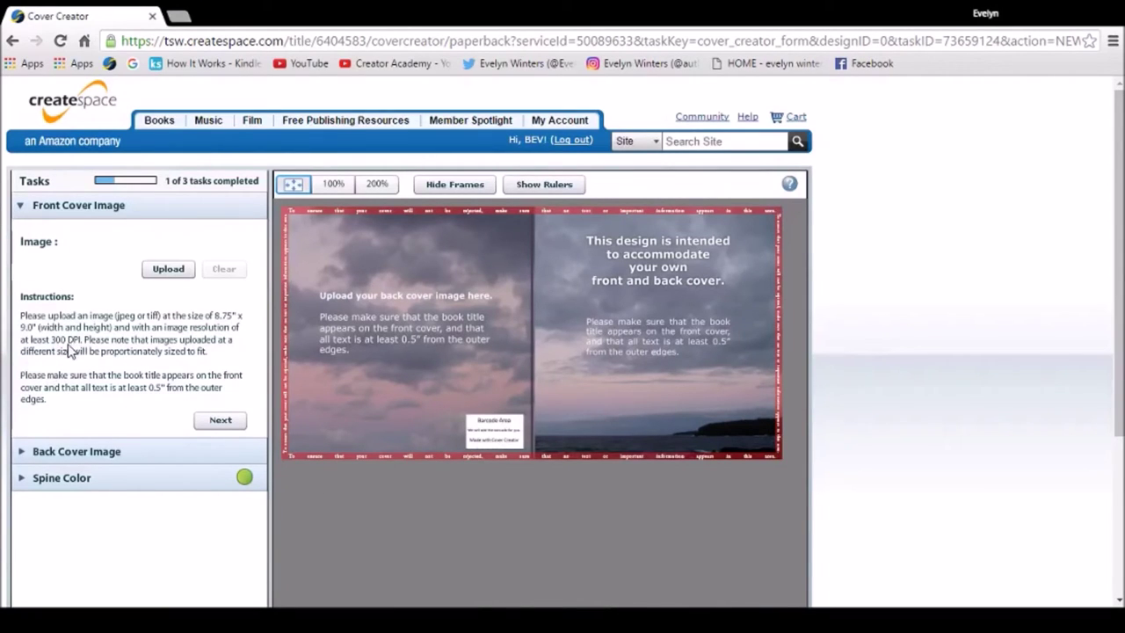
- Upload "Front Cover - The Why Word.jpg" as the front cover image and proceed to the back cover image
{"action": "left_click", "coordinate": [162, 270]}
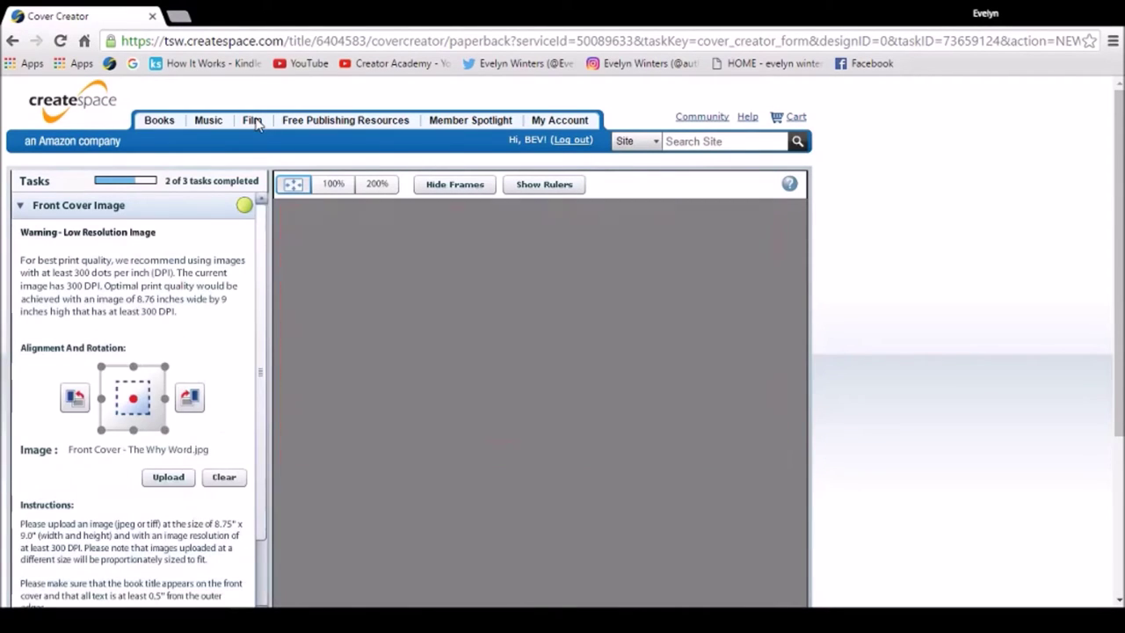
{"action": "scroll", "coordinate": [158, 378], "scroll_direction": "down", "scroll_amount": 2}
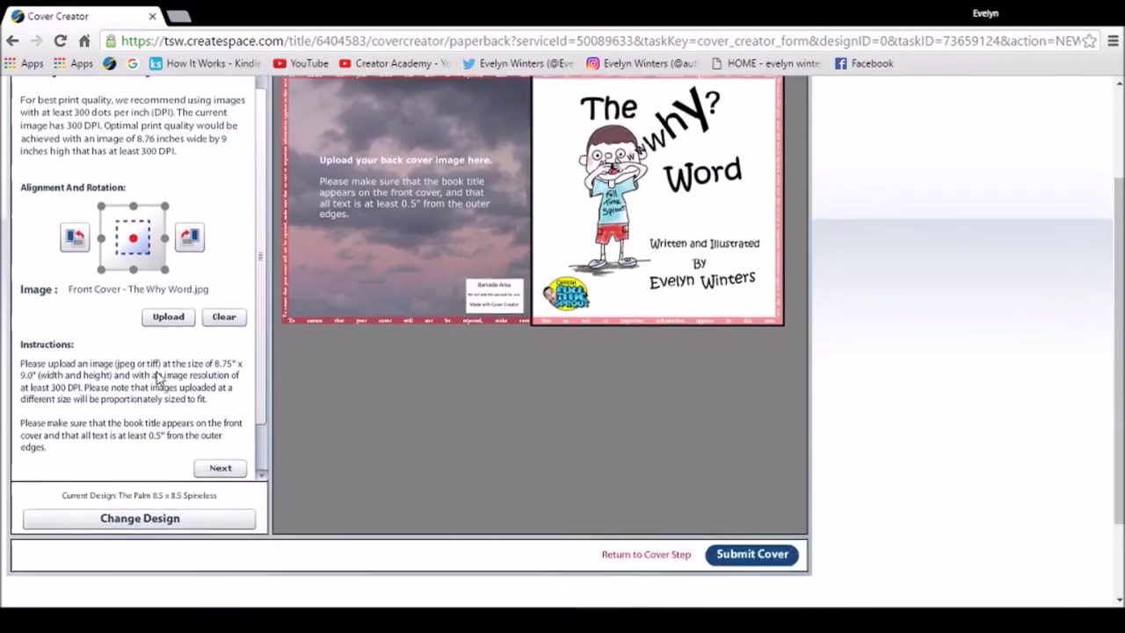
{"action": "left_click", "coordinate": [221, 436]}
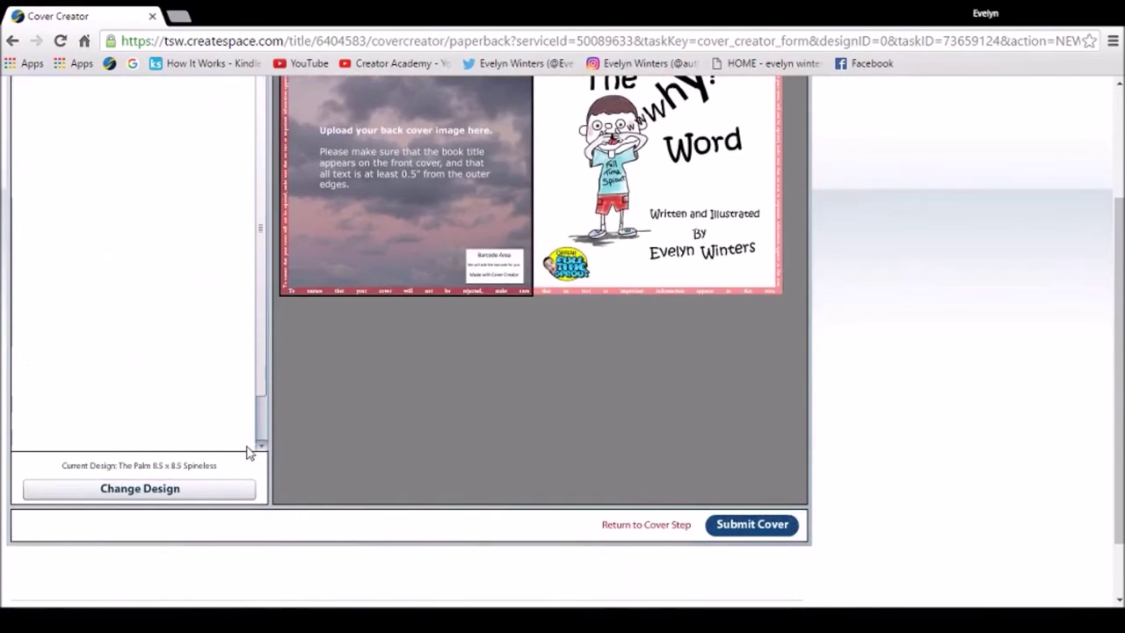
- Upload "Back Cover - An Imp Called Boo.jpg" as the back cover image and proceed to the spine color
{"action": "scroll", "coordinate": [137, 387], "scroll_direction": "up", "scroll_amount": 2}
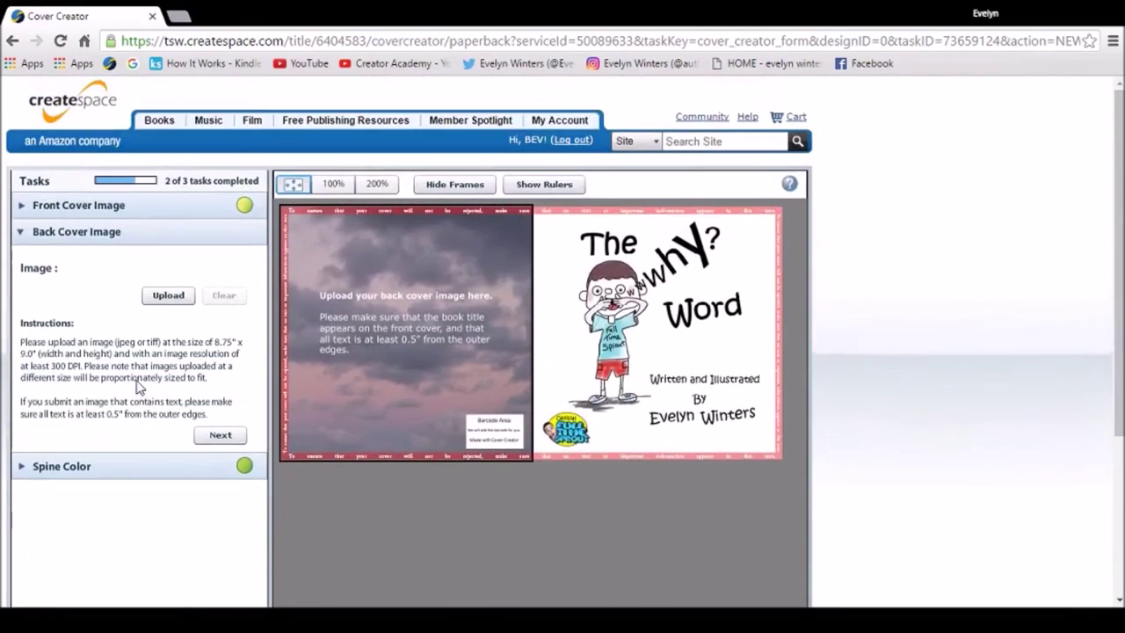
{"action": "left_click", "coordinate": [178, 298]}
{"action": "double_click", "coordinate": [203, 150]}
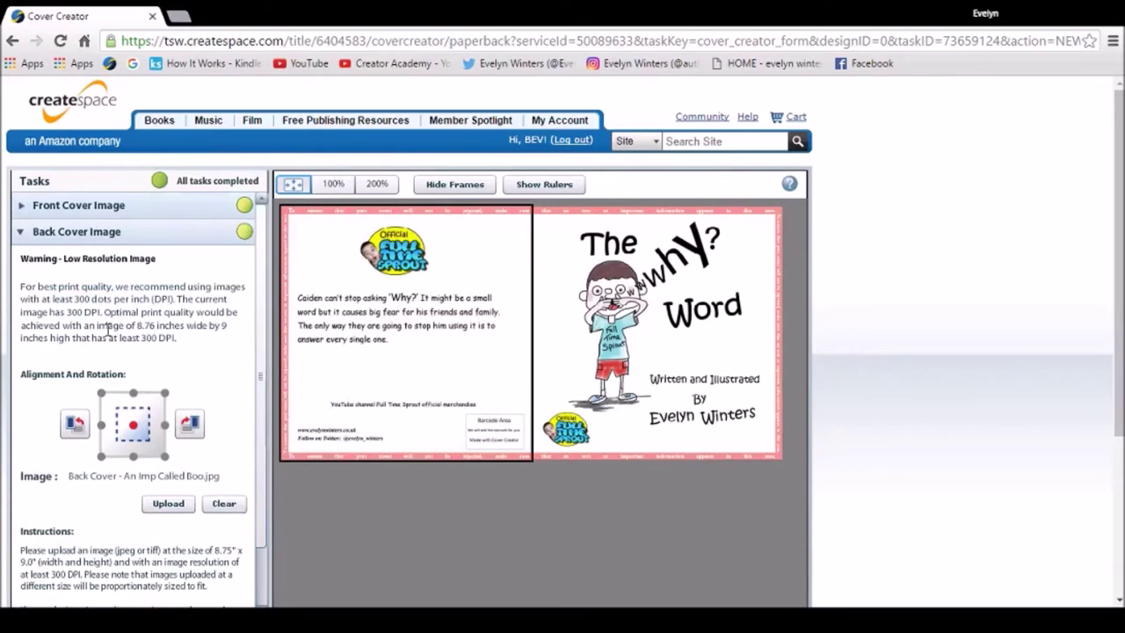
{"action": "scroll", "coordinate": [167, 389], "scroll_direction": "down", "scroll_amount": 2}
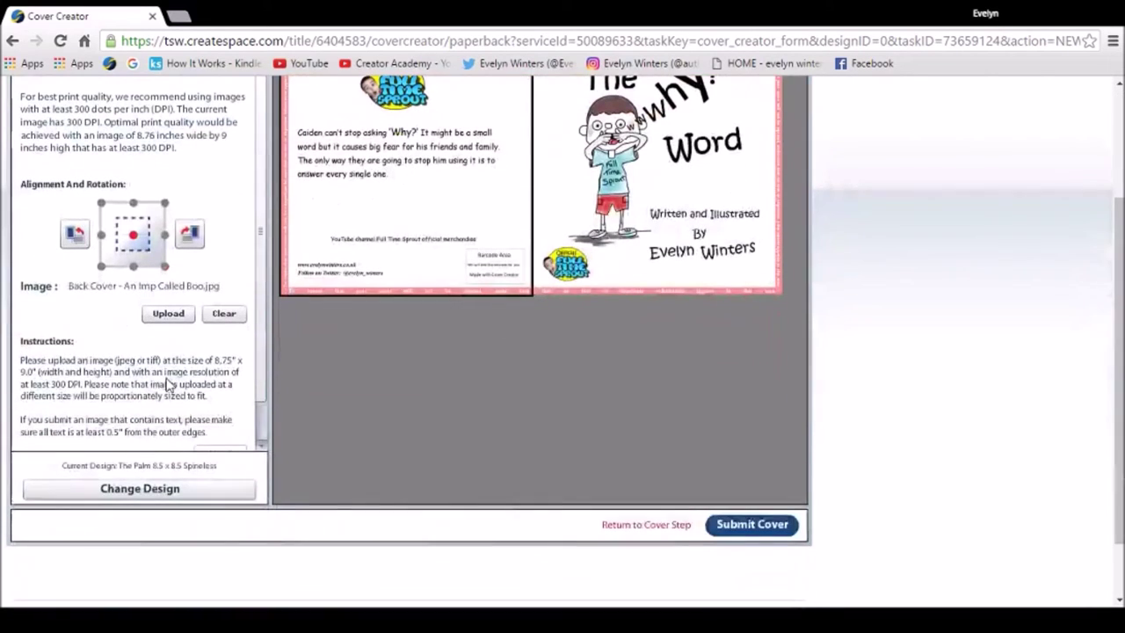
{"action": "scroll", "coordinate": [231, 402], "scroll_direction": "down", "scroll_amount": 3}
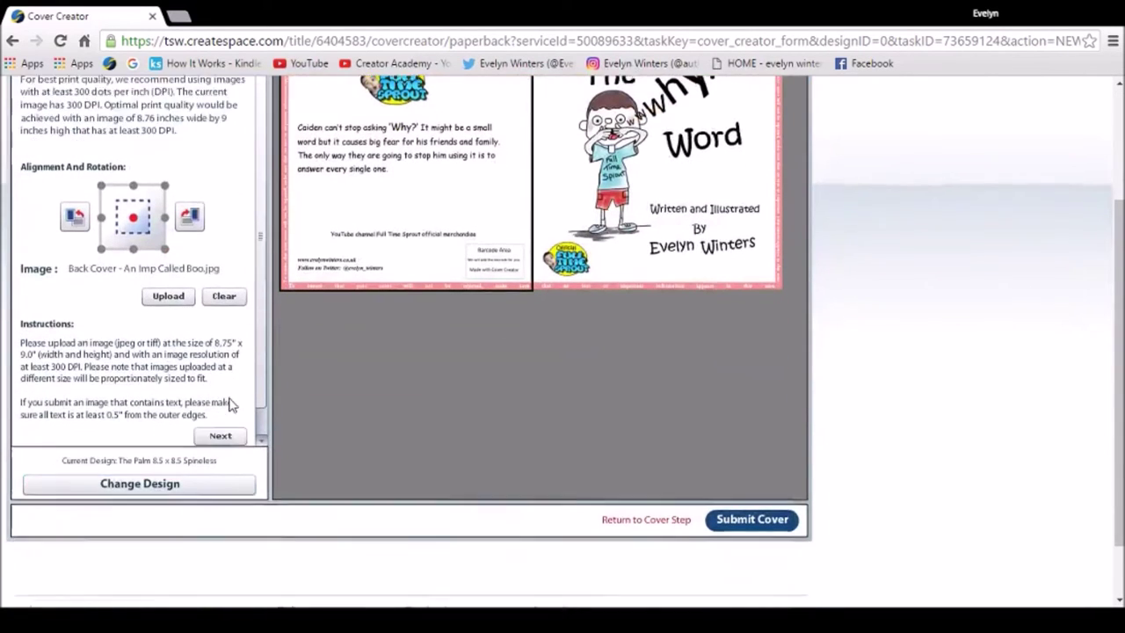
{"action": "scroll", "coordinate": [231, 402], "scroll_direction": "up", "scroll_amount": 2}
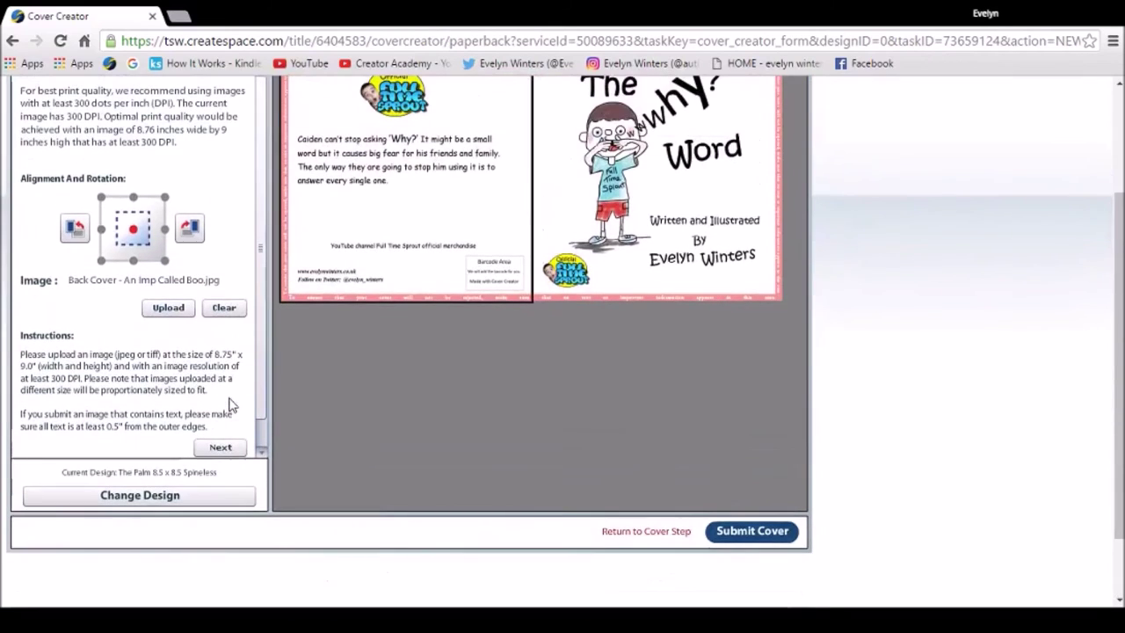
{"action": "left_click", "coordinate": [225, 447]}
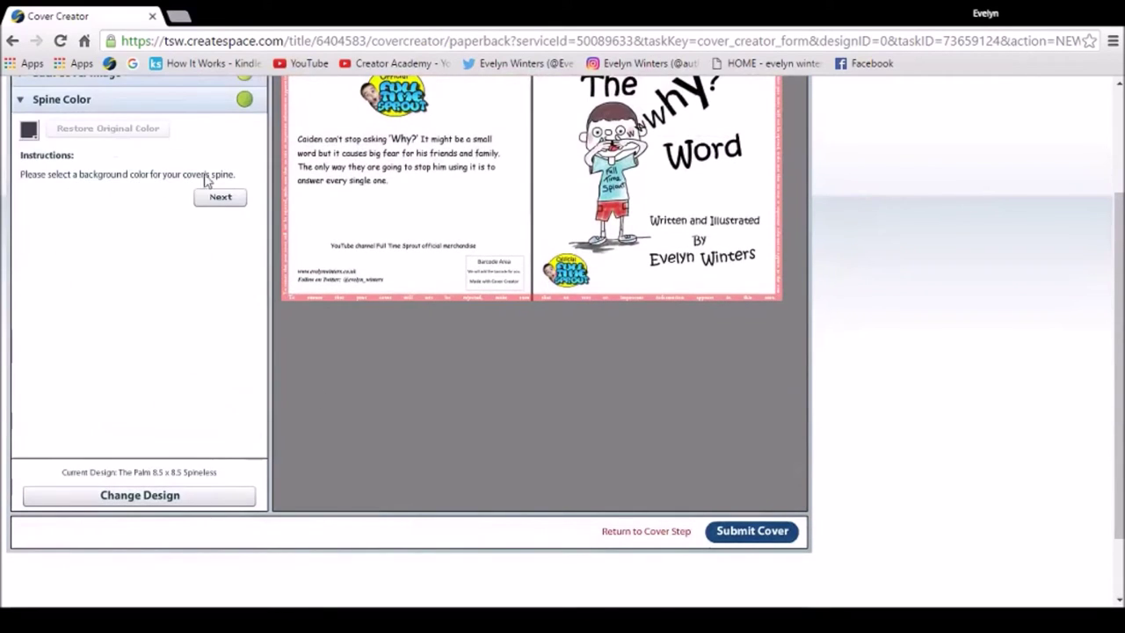
- Set the spine color to white and submit the finished cover
{"action": "left_click", "coordinate": [34, 132]}
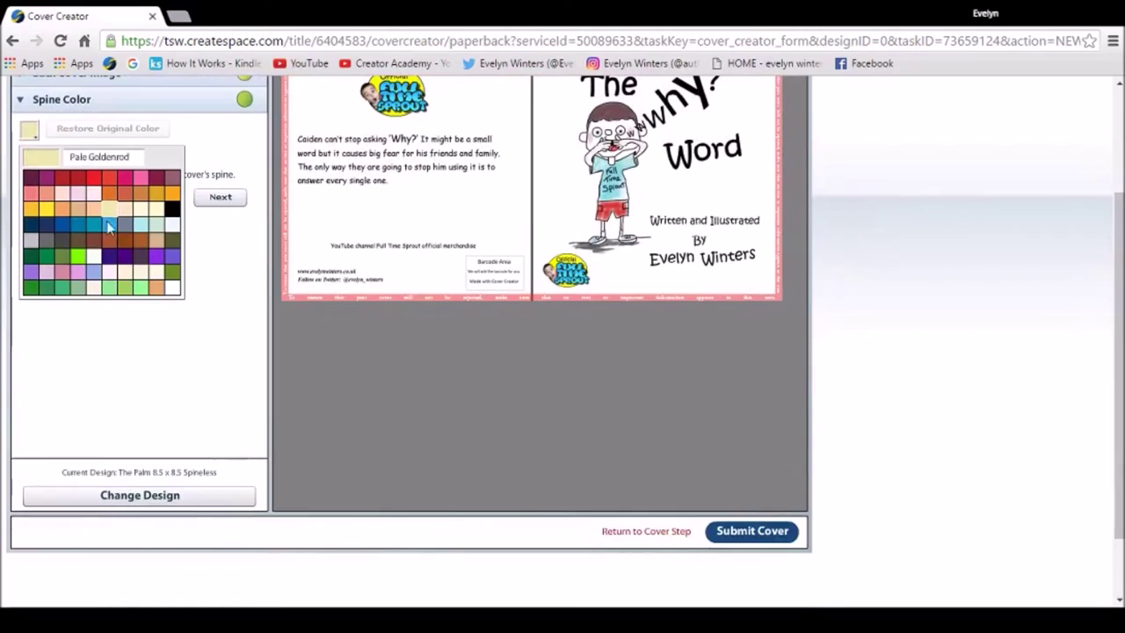
{"action": "left_click", "coordinate": [173, 287]}
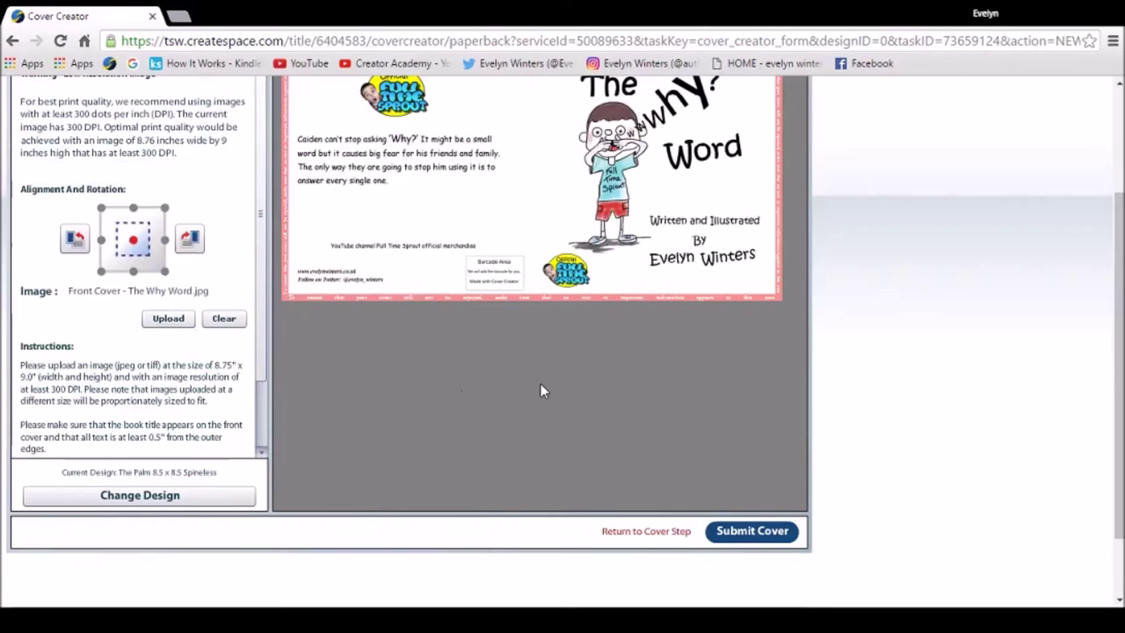
{"action": "scroll", "coordinate": [540, 383], "scroll_direction": "up", "scroll_amount": 2}
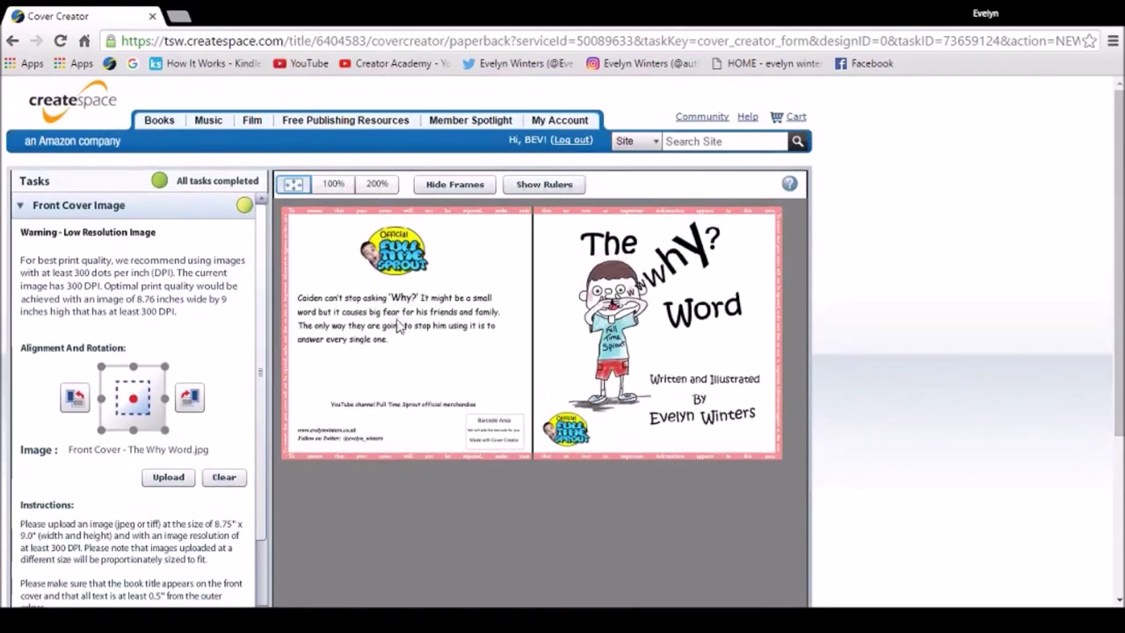
{"action": "scroll", "coordinate": [568, 283], "scroll_direction": "down", "scroll_amount": 5}
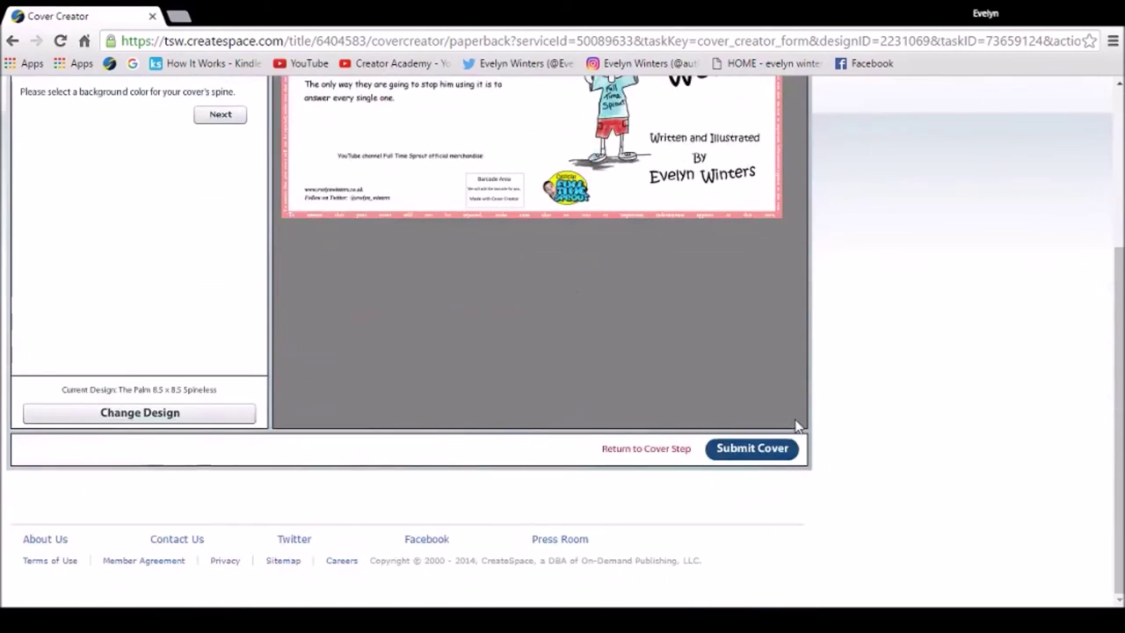
{"action": "left_click", "coordinate": [765, 449]}
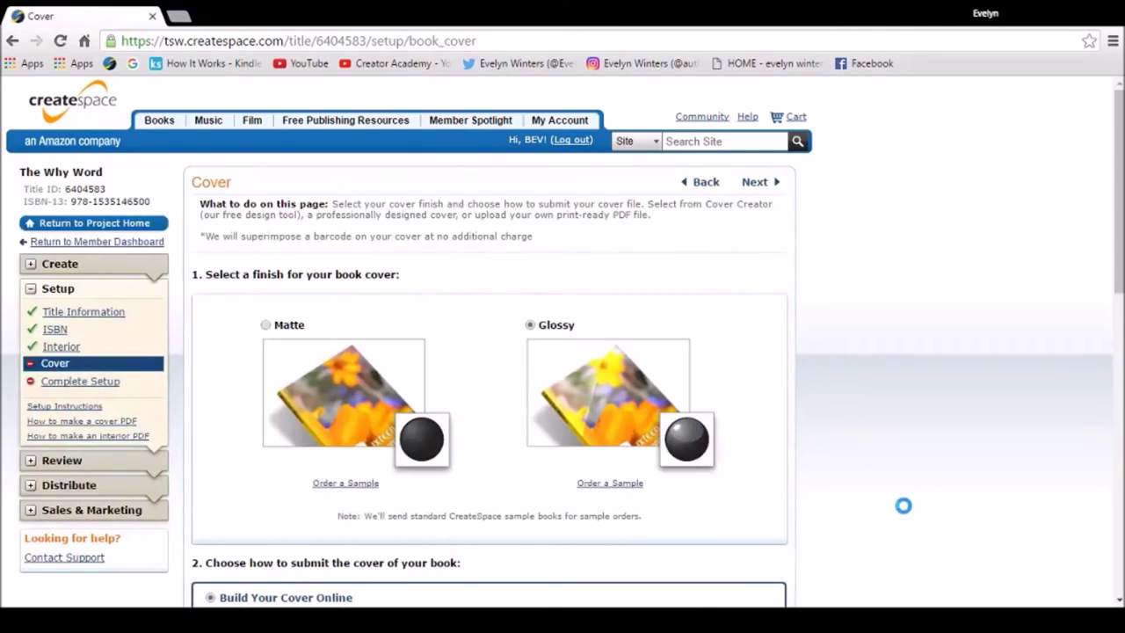
- Examine the submitted cover in the full-size preview and close the preview
{"action": "scroll", "coordinate": [905, 508], "scroll_direction": "down", "scroll_amount": 5}
{"action": "scroll", "coordinate": [908, 513], "scroll_direction": "down", "scroll_amount": 1}
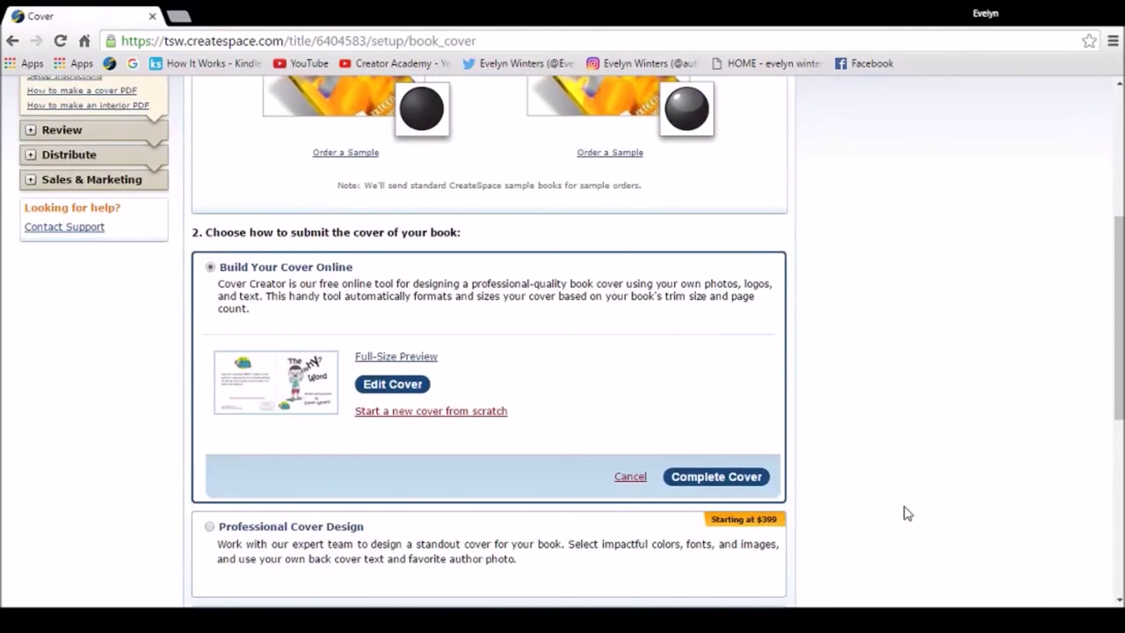
{"action": "scroll", "coordinate": [904, 512], "scroll_direction": "down", "scroll_amount": 2}
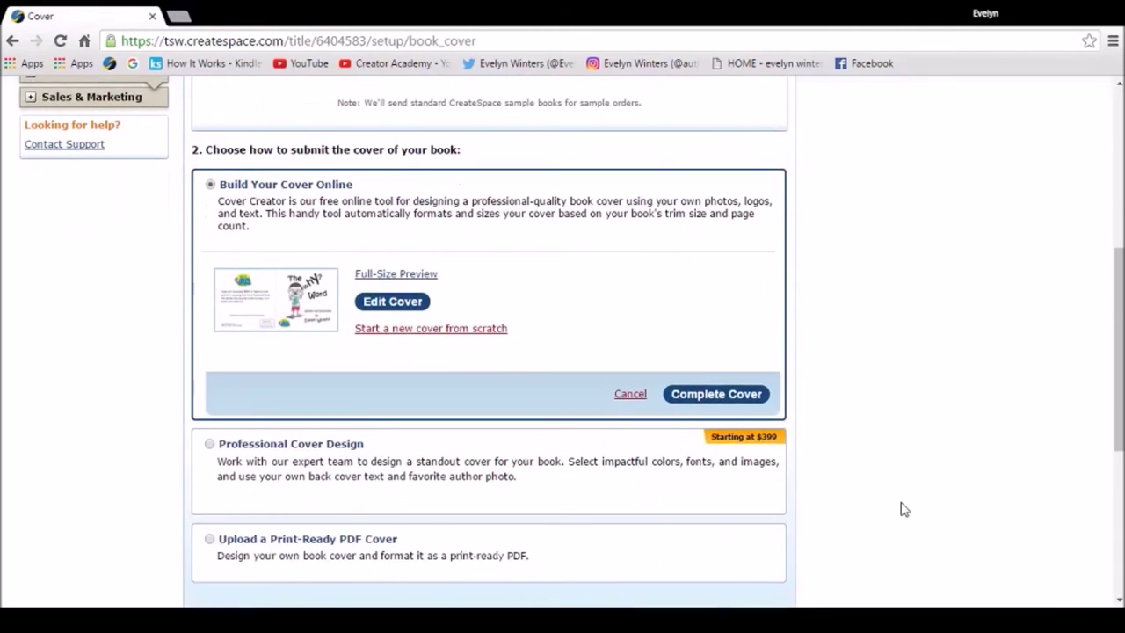
{"action": "left_click", "coordinate": [413, 274]}
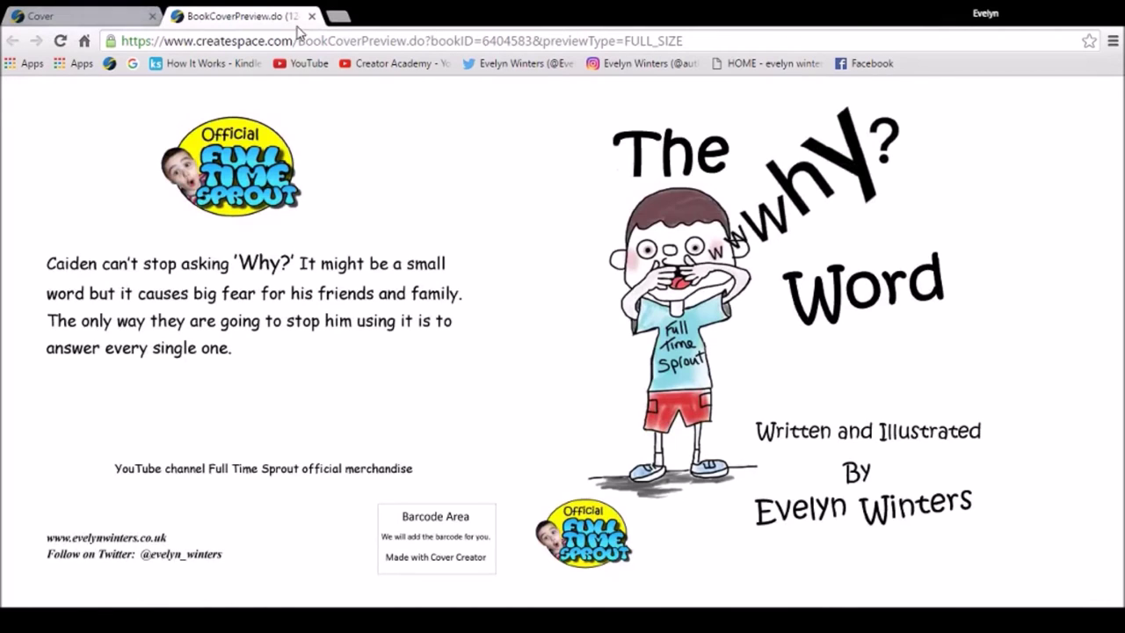
{"action": "left_click", "coordinate": [311, 16]}
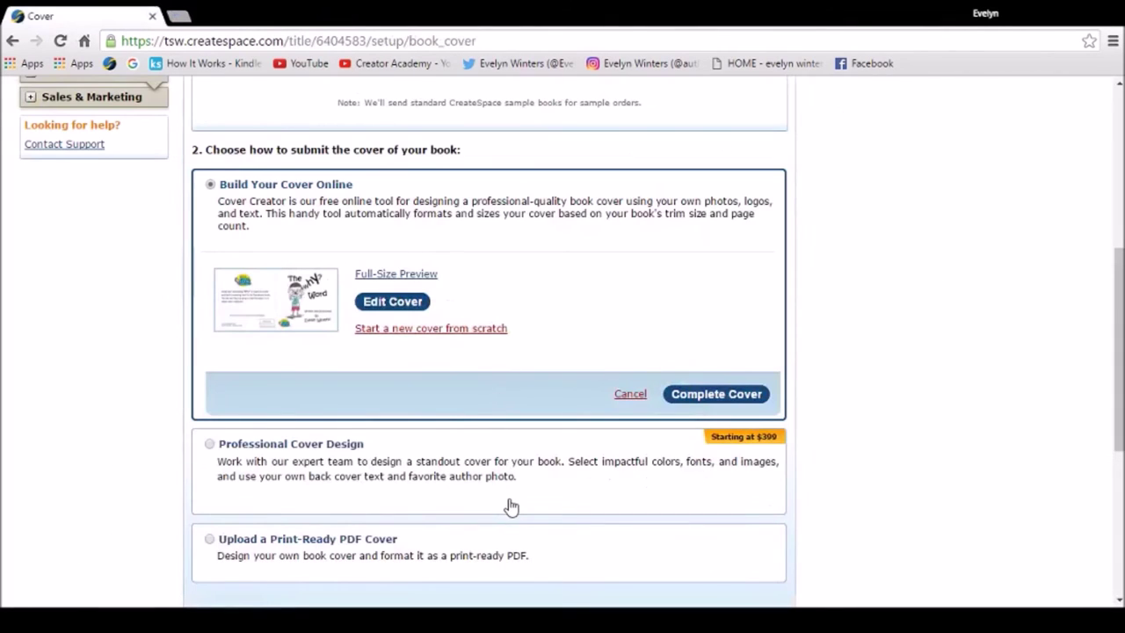
- Complete the cover with the Glossy finish, save it and continue to the Complete Setup page
{"action": "scroll", "coordinate": [510, 506], "scroll_direction": "up", "scroll_amount": 2}
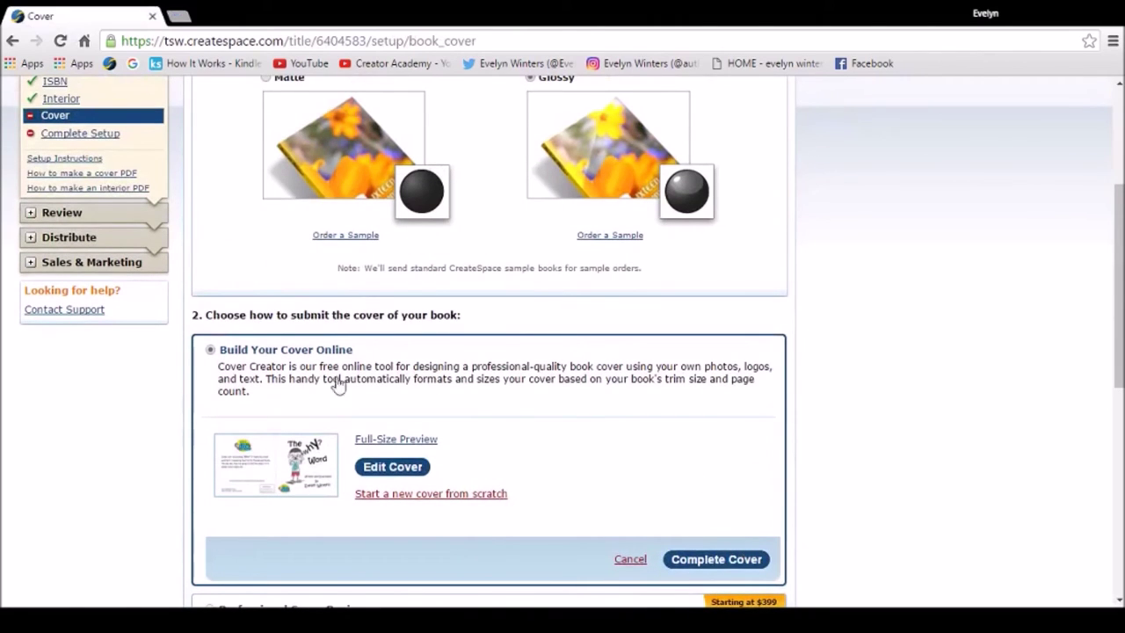
{"action": "left_click", "coordinate": [737, 562]}
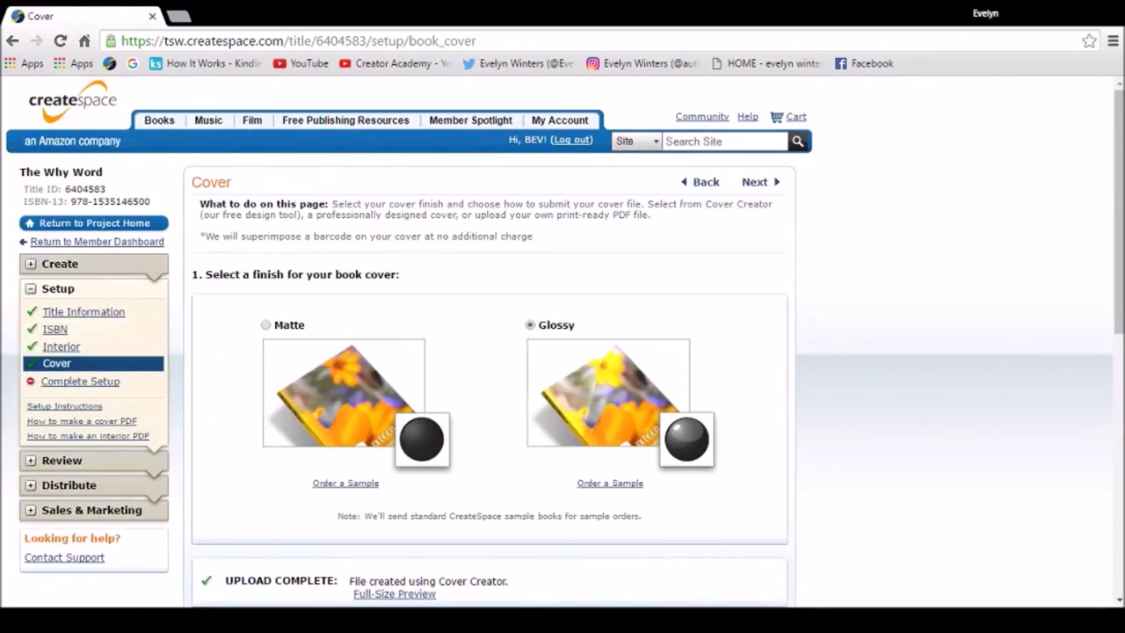
{"action": "scroll", "coordinate": [758, 548], "scroll_direction": "down", "scroll_amount": 3}
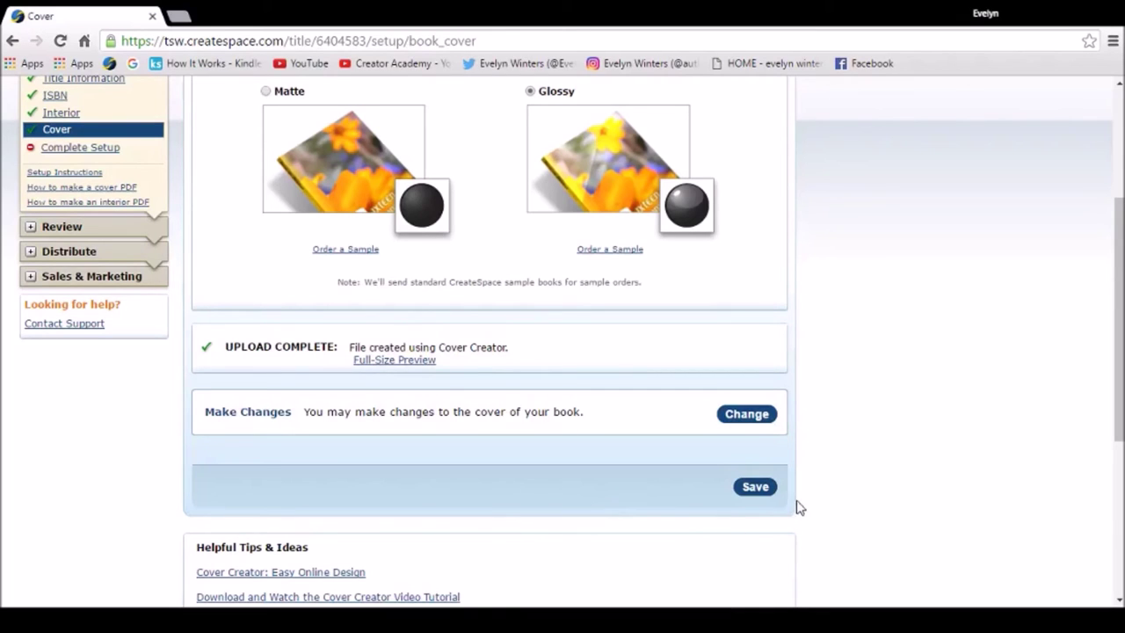
{"action": "left_click", "coordinate": [756, 487]}
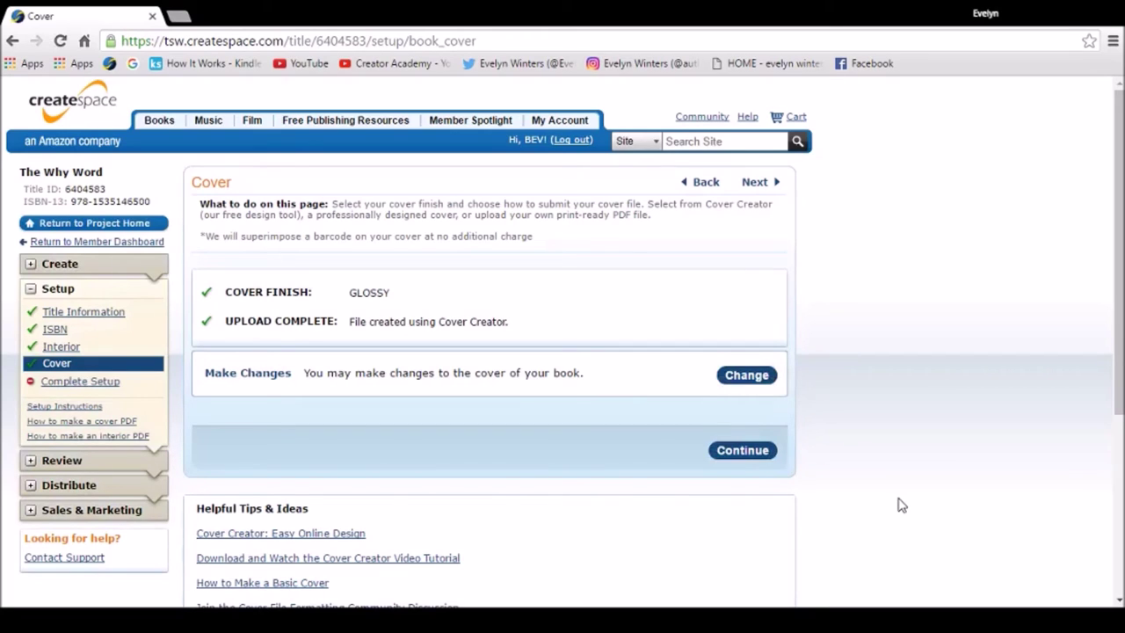
{"action": "left_click", "coordinate": [742, 450]}
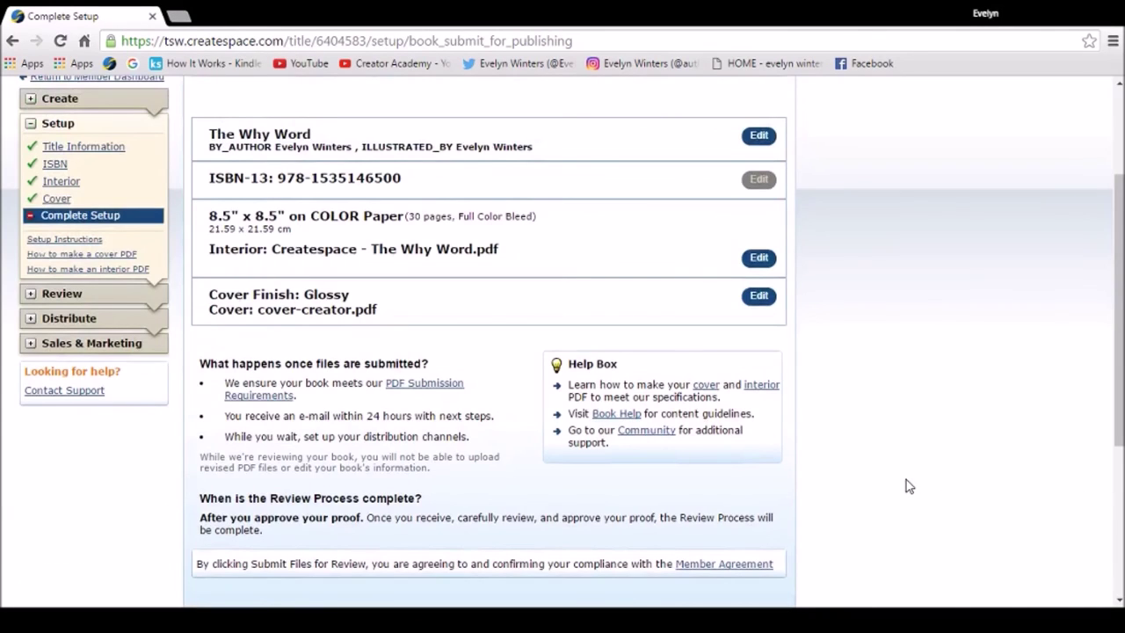
- Submit the book files for review and continue to the distribution channels
{"action": "scroll", "coordinate": [905, 480], "scroll_direction": "down", "scroll_amount": 2}
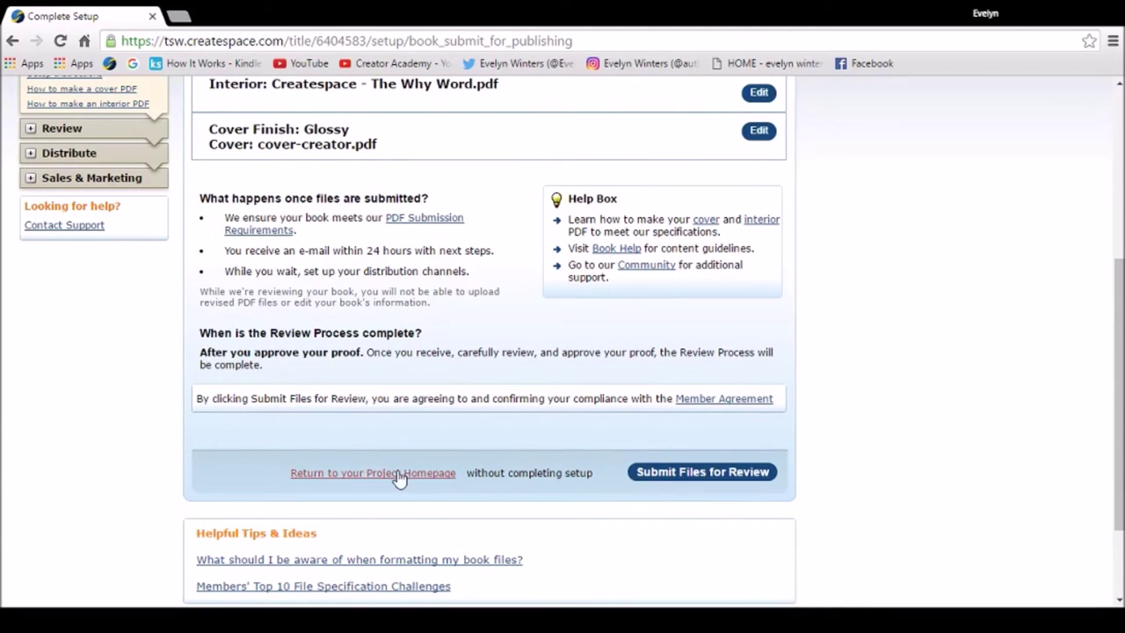
{"action": "scroll", "coordinate": [481, 524], "scroll_direction": "down", "scroll_amount": 1}
{"action": "scroll", "coordinate": [481, 525], "scroll_direction": "down", "scroll_amount": 1}
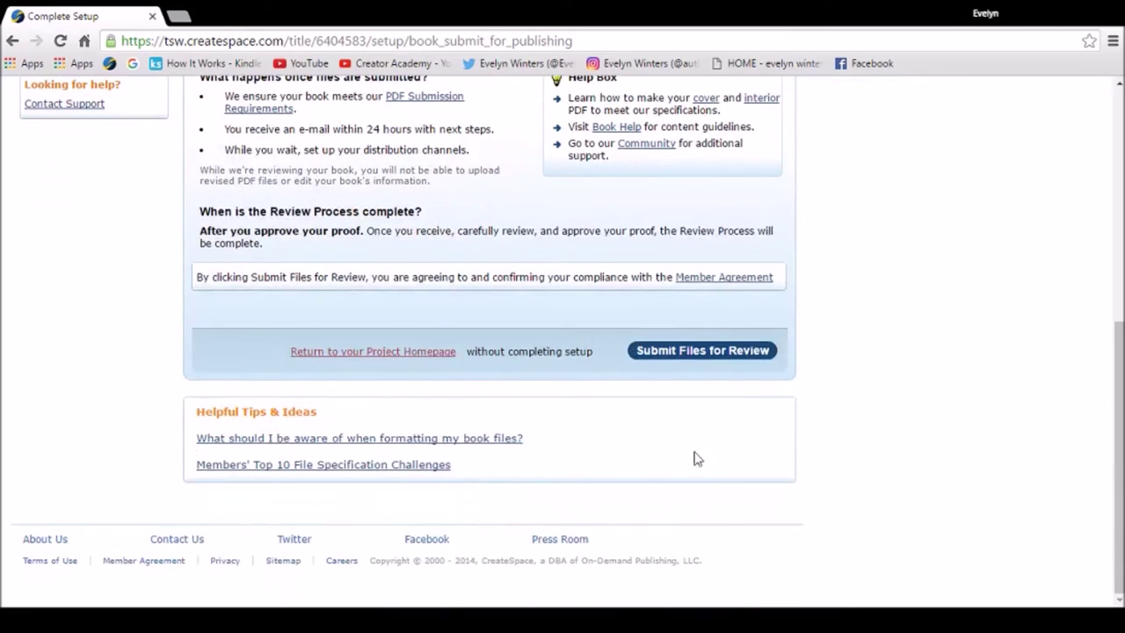
{"action": "left_click", "coordinate": [733, 353]}
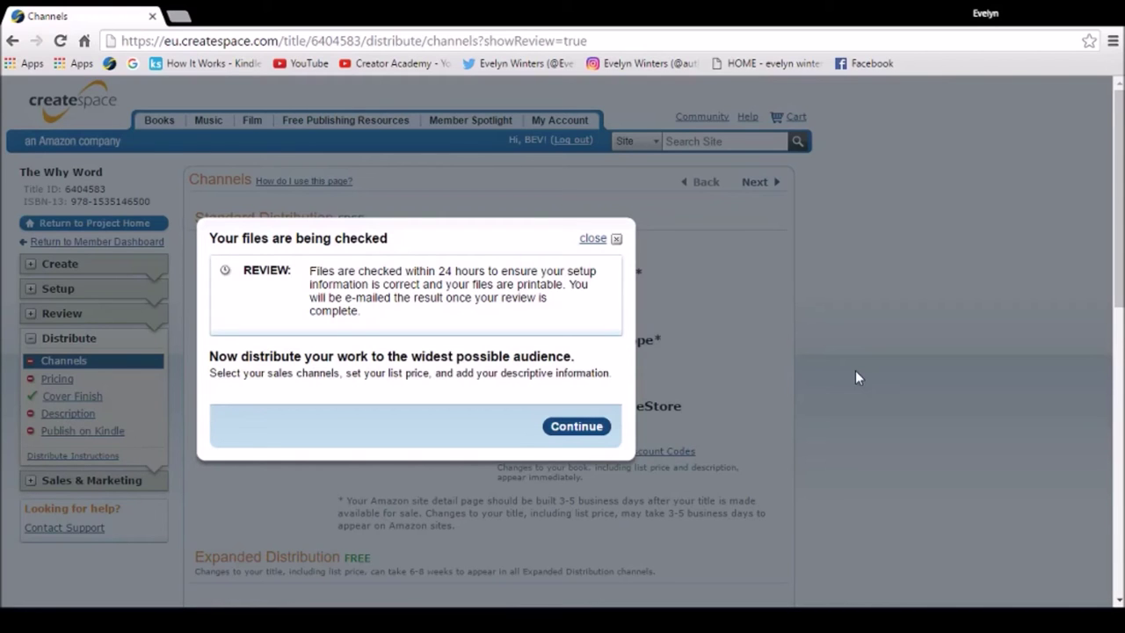
{"action": "left_click", "coordinate": [571, 427]}
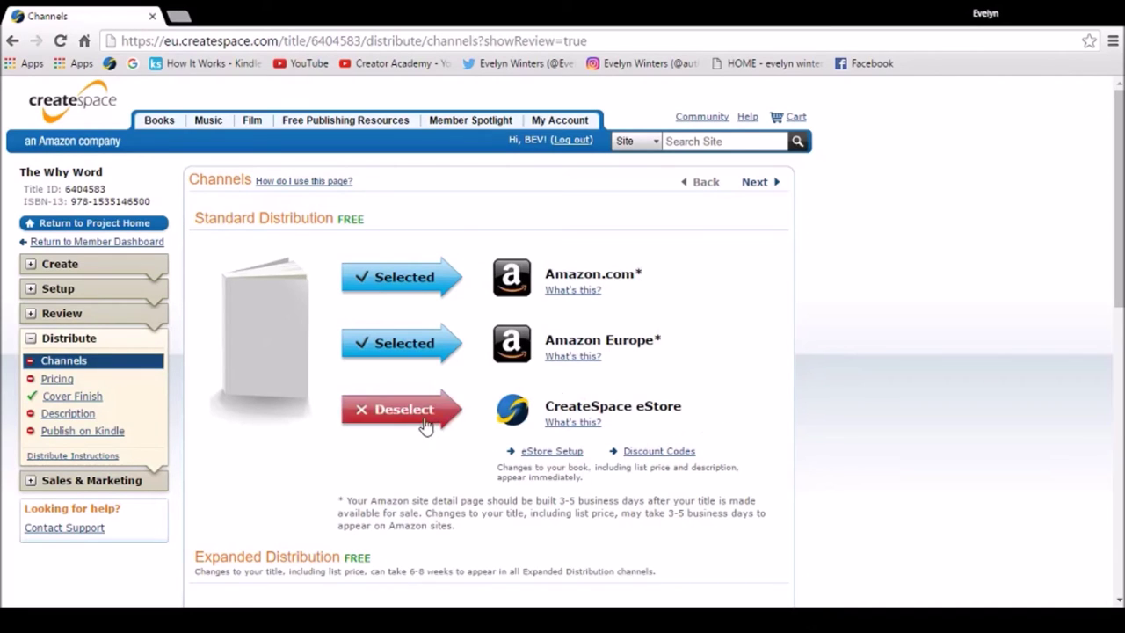
- Select Libraries & Academic Institutions as an Expanded Distribution channel
{"action": "scroll", "coordinate": [829, 500], "scroll_direction": "down", "scroll_amount": 4}
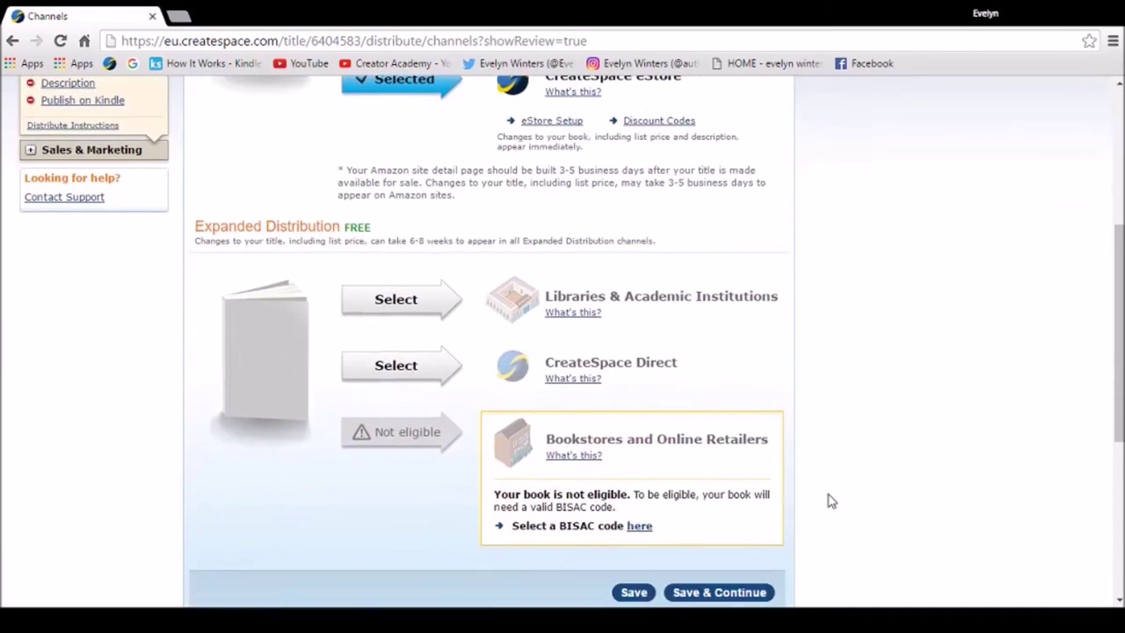
{"action": "scroll", "coordinate": [829, 500], "scroll_direction": "down", "scroll_amount": 1}
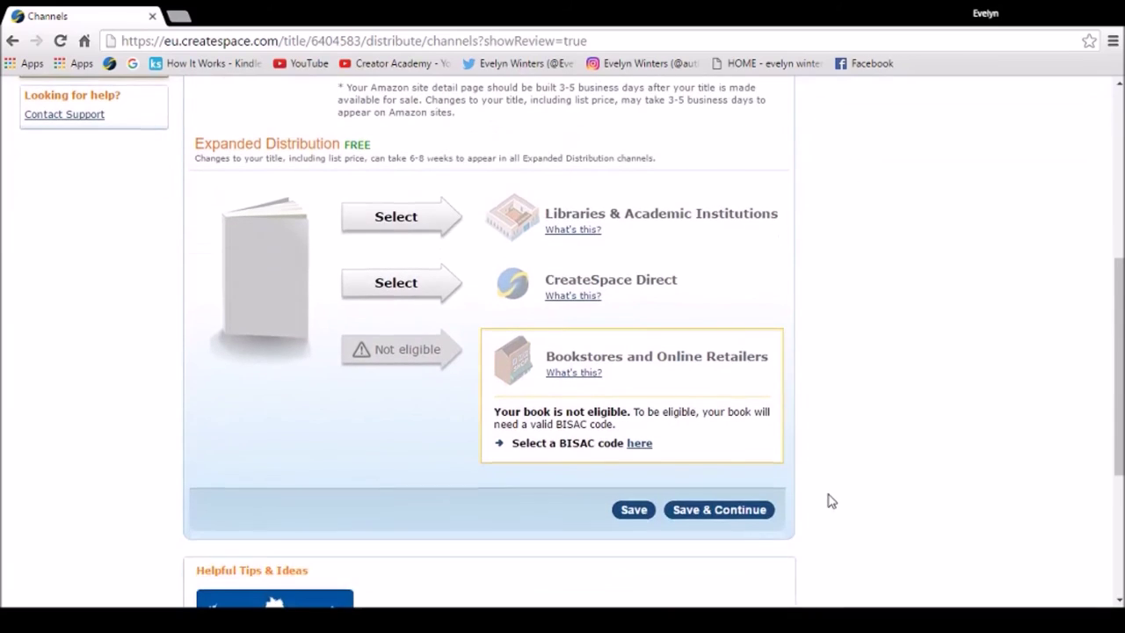
{"action": "left_click", "coordinate": [389, 225]}
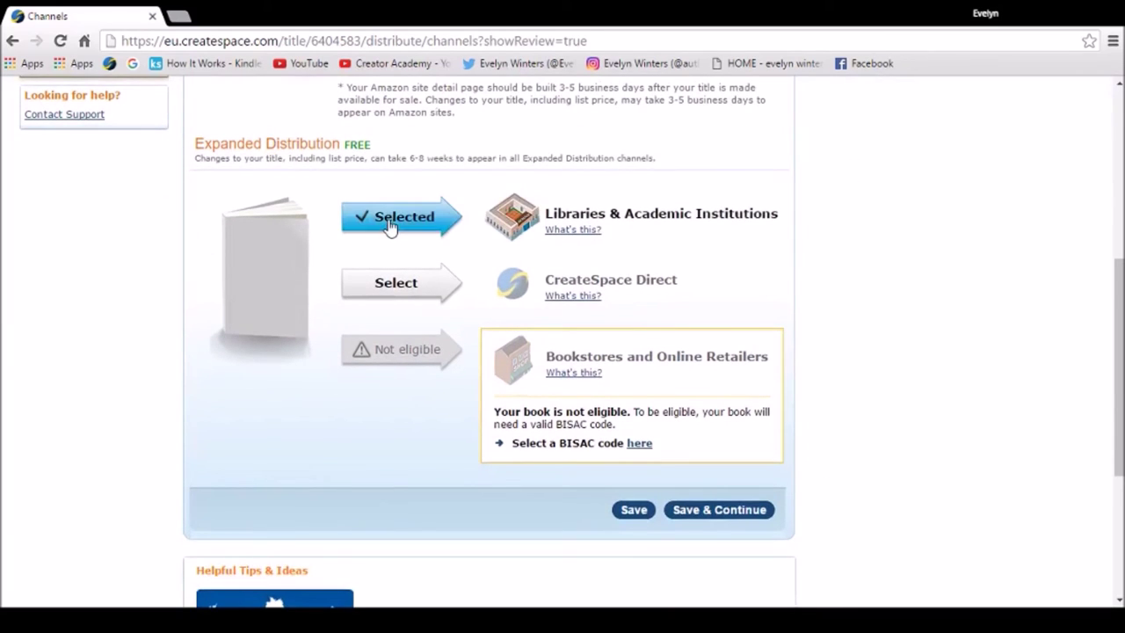
- Select CreateSpace Direct as an Expanded Distribution channel, then save the channels and continue to Pricing
{"action": "left_click", "coordinate": [407, 287]}
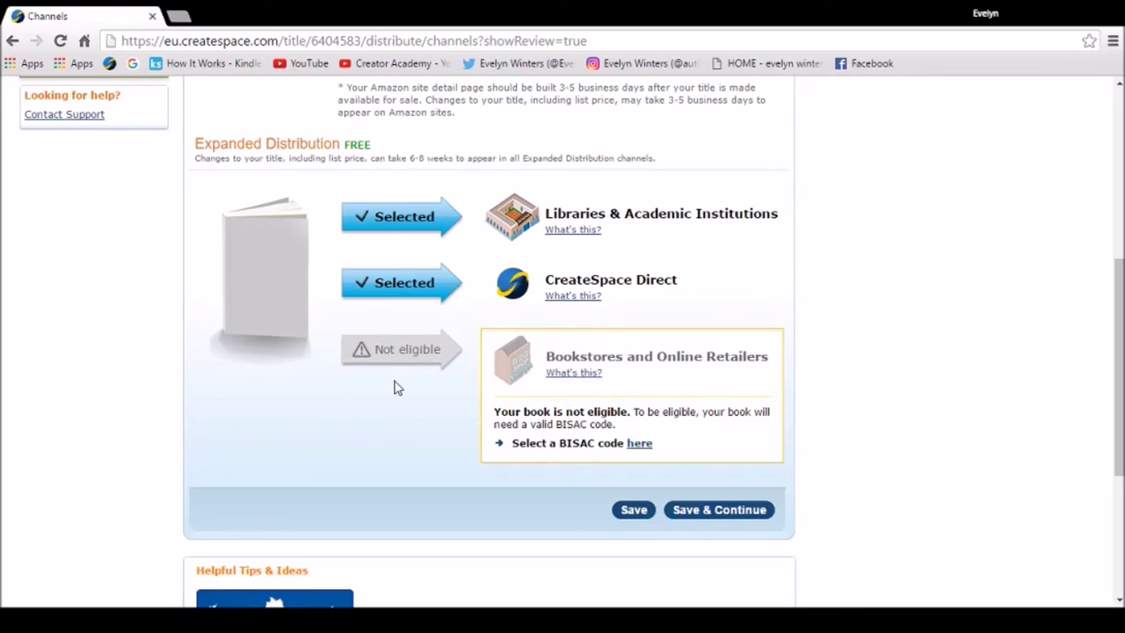
{"action": "left_click", "coordinate": [713, 511]}
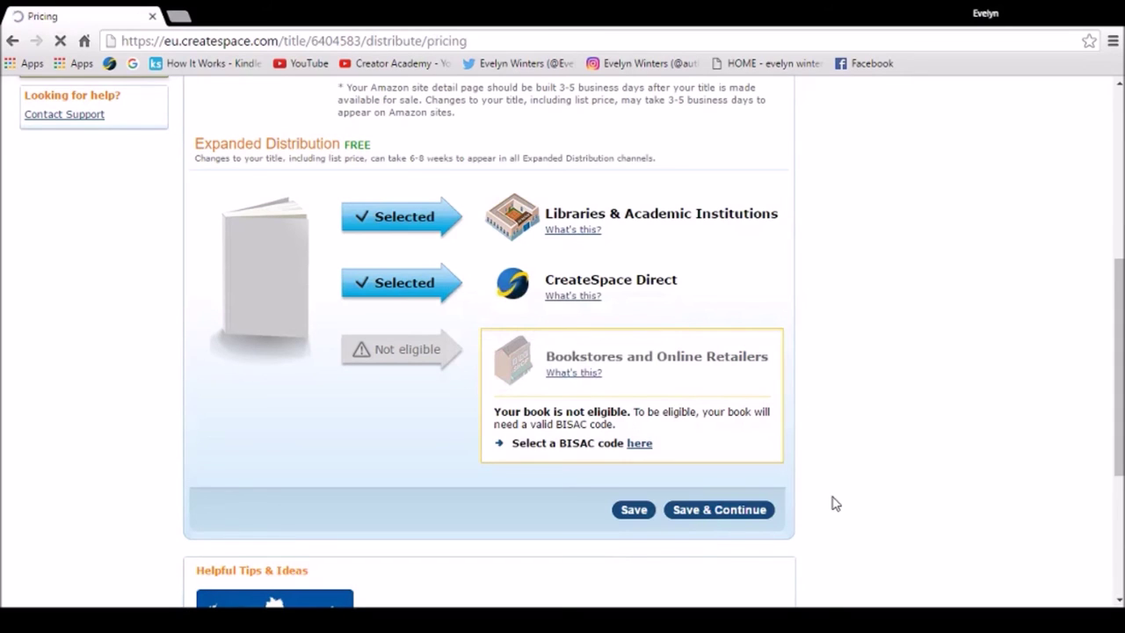
- Set the USD list price to 9.13 and calculate the royalties for each sales channel
{"action": "scroll", "coordinate": [834, 503], "scroll_direction": "down", "scroll_amount": 1}
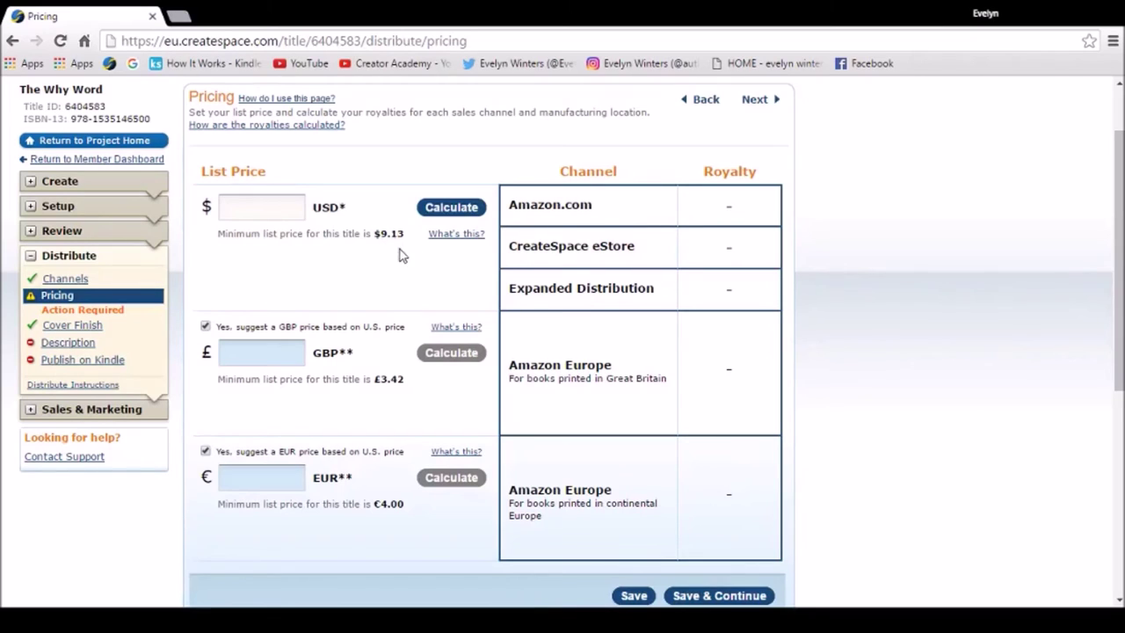
{"action": "left_click", "coordinate": [262, 208]}
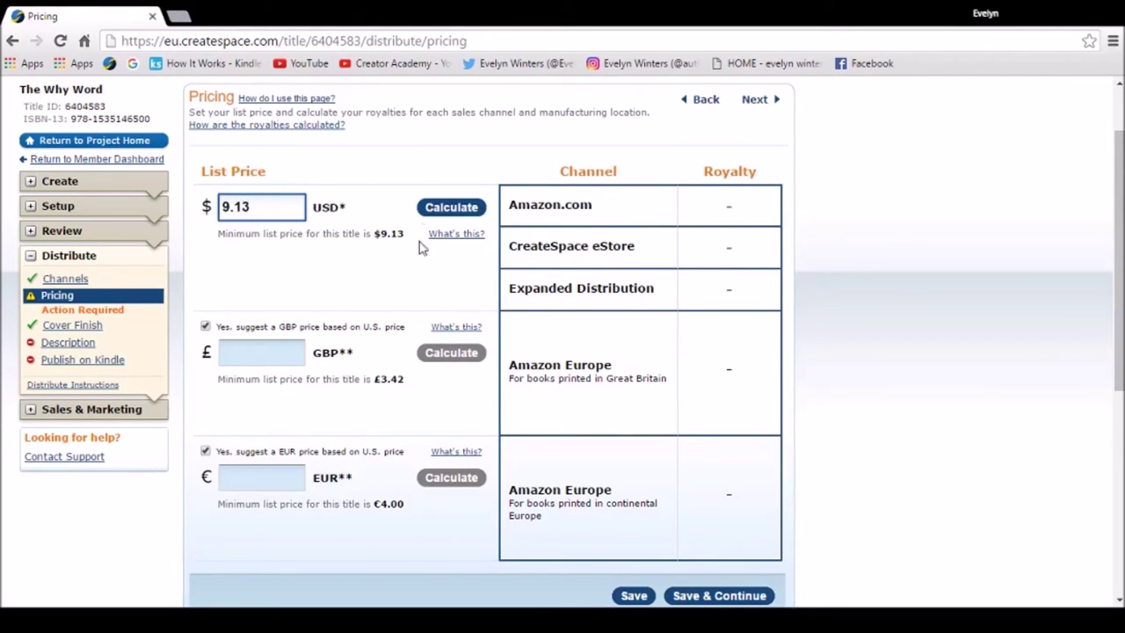
{"action": "left_click", "coordinate": [456, 211]}
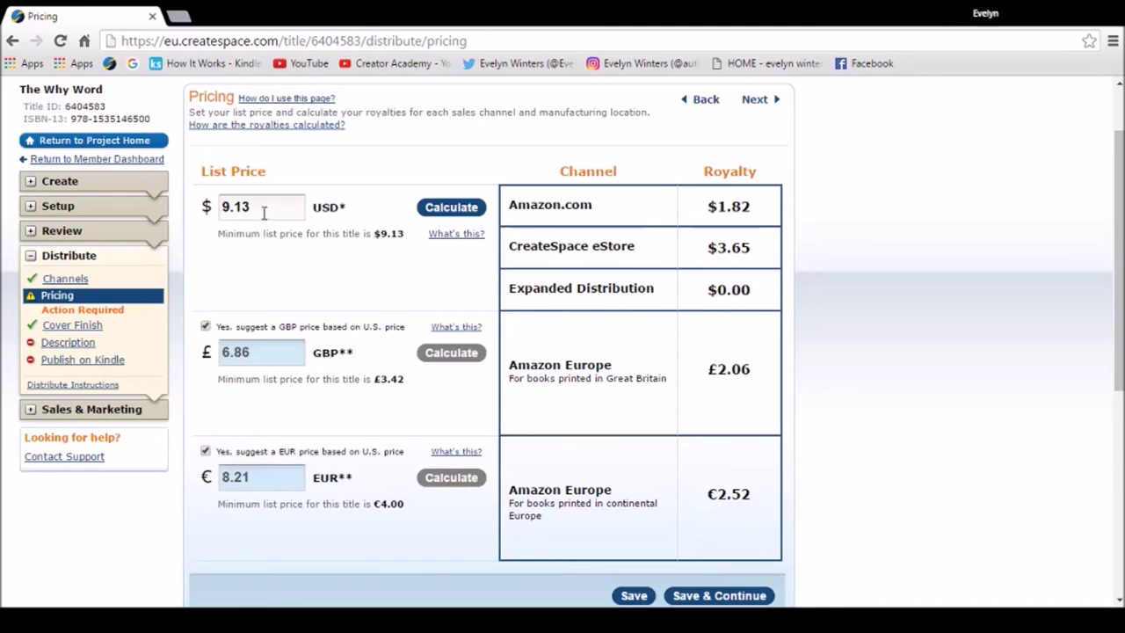
- Set the USD list price to 9.50, recalculate the royalties, and save the pricing to continue
{"action": "left_click_drag", "start_coordinate": [263, 213], "coordinate": [201, 206]}
{"action": "type", "text": "9"}
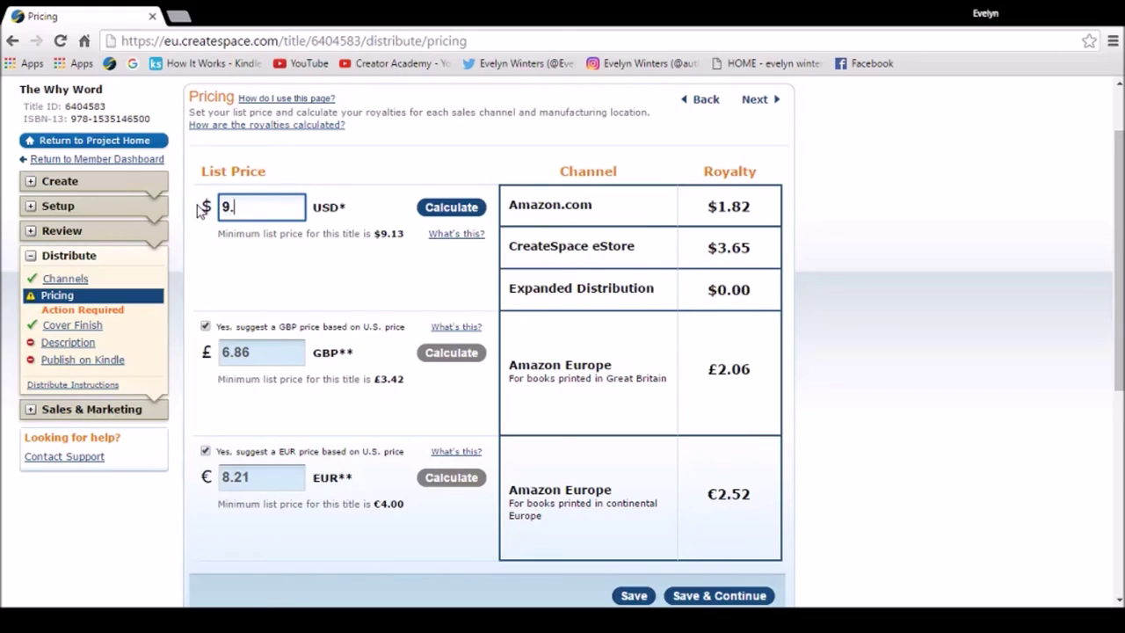
{"action": "left_click", "coordinate": [465, 211]}
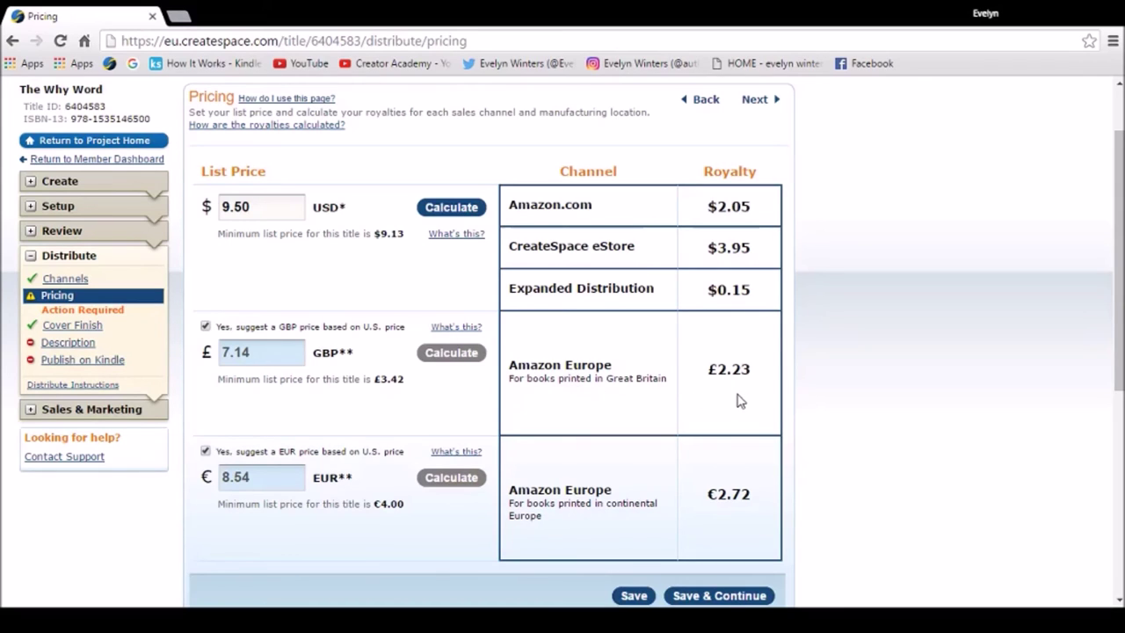
{"action": "scroll", "coordinate": [729, 457], "scroll_direction": "down", "scroll_amount": 2}
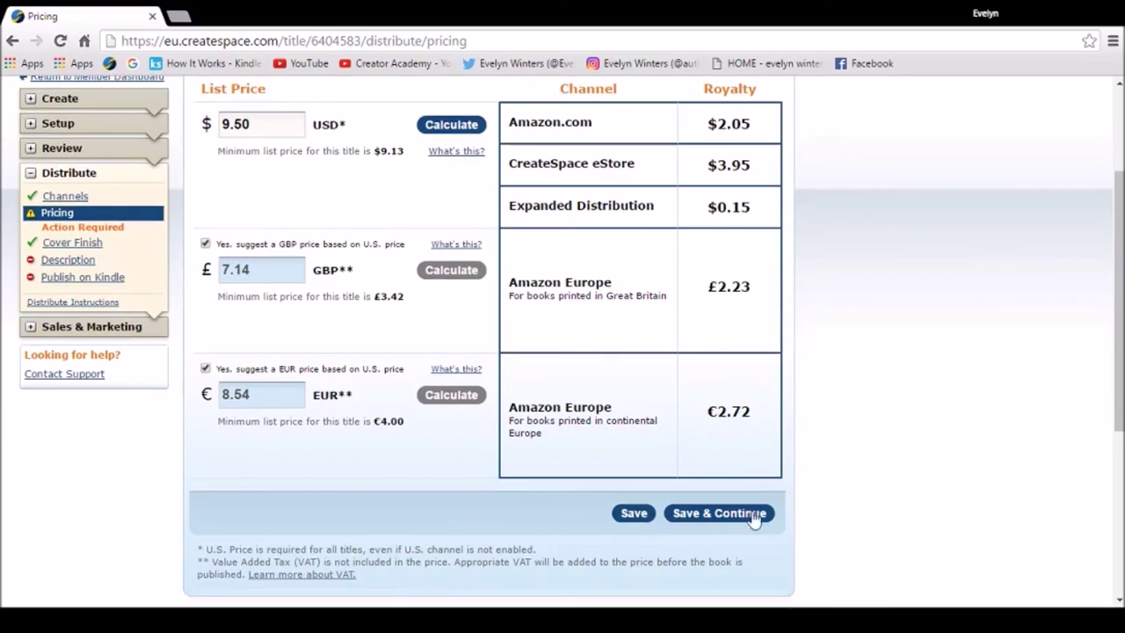
{"action": "left_click", "coordinate": [707, 516]}
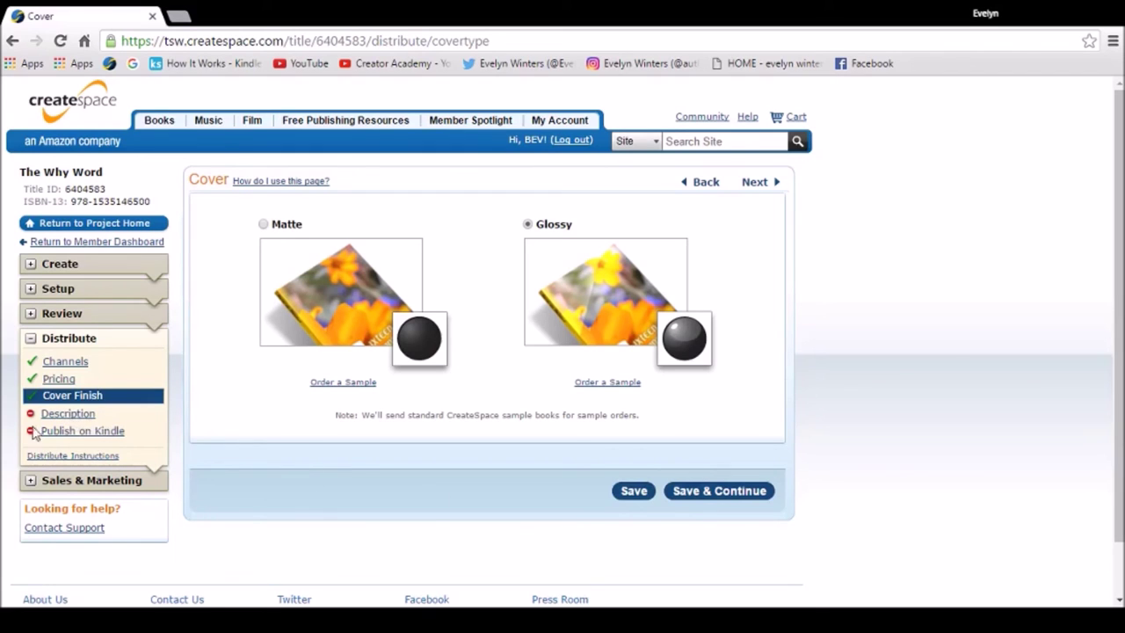
- Open the title's Description page, consult the description guidelines, and paste the prepared picture book blurb into the Description
{"action": "left_click", "coordinate": [68, 415]}
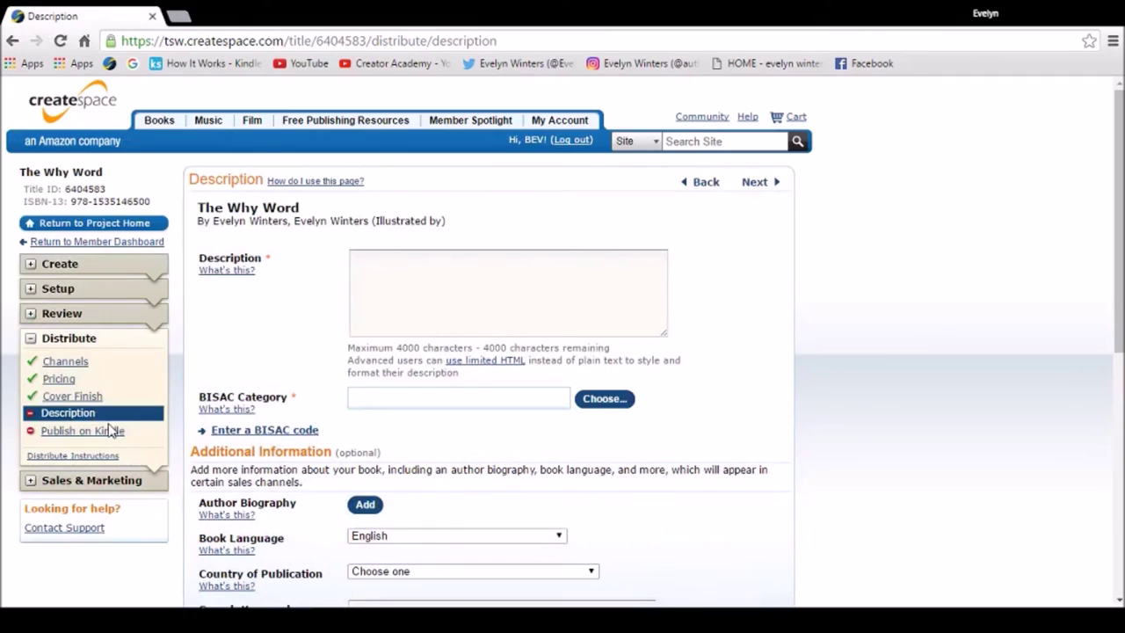
{"action": "scroll", "coordinate": [463, 540], "scroll_direction": "down", "scroll_amount": 2}
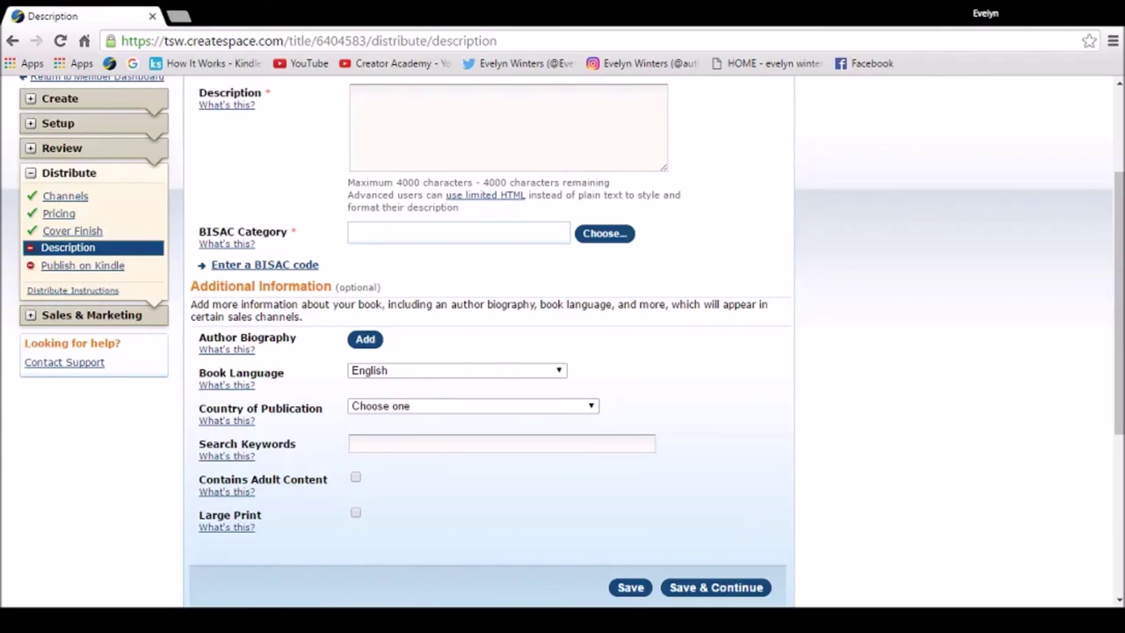
{"action": "scroll", "coordinate": [469, 443], "scroll_direction": "up", "scroll_amount": 2}
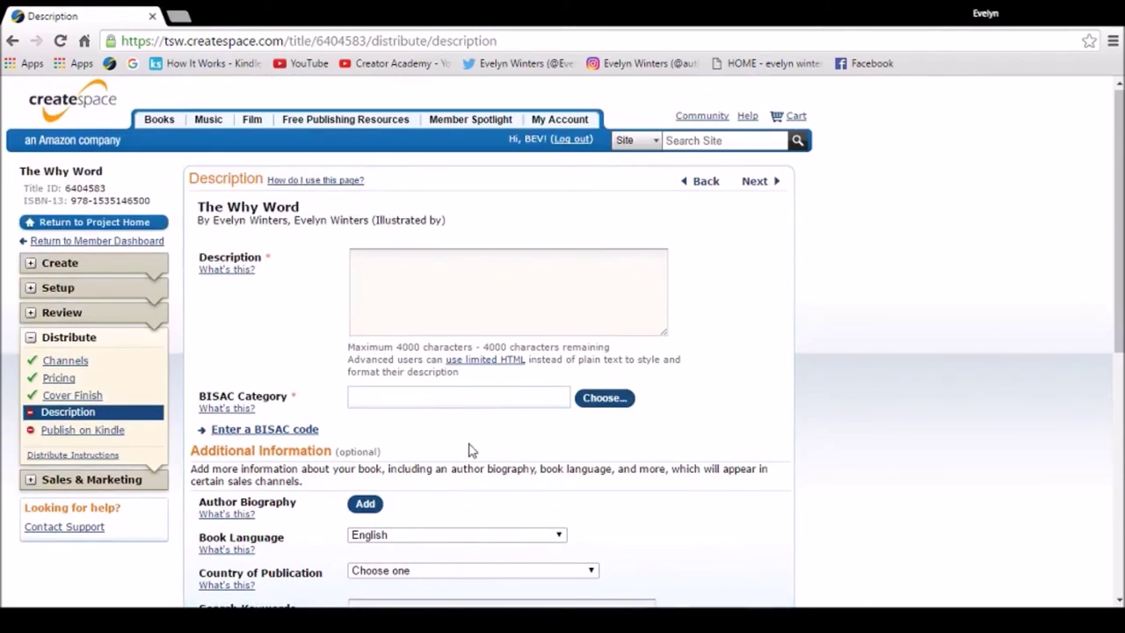
{"action": "left_click", "coordinate": [228, 271]}
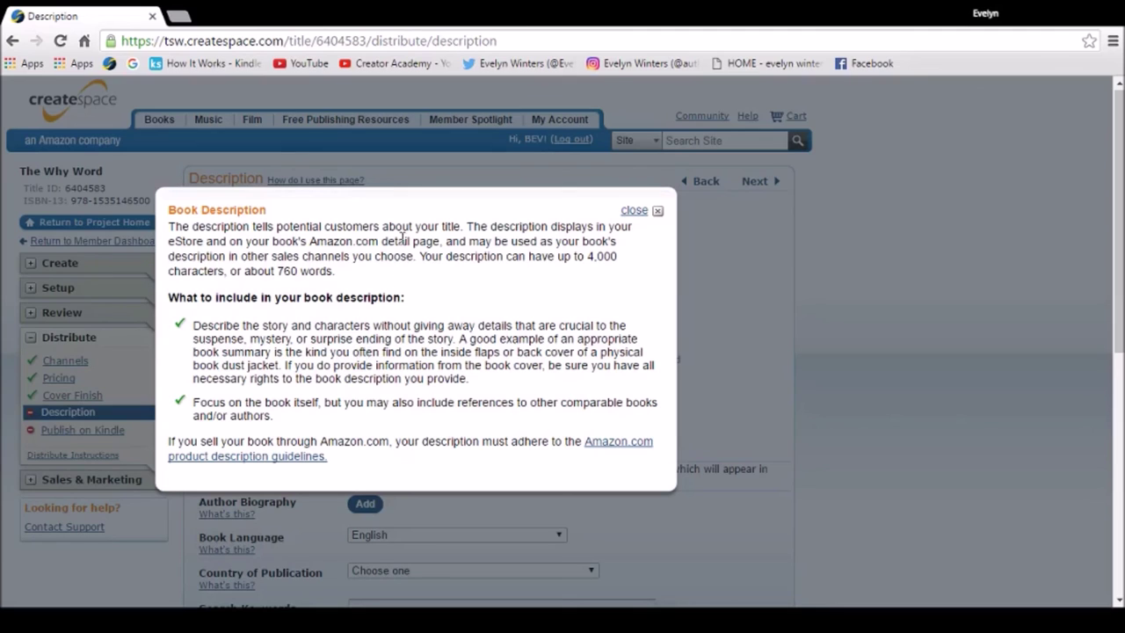
{"action": "left_click", "coordinate": [633, 212]}
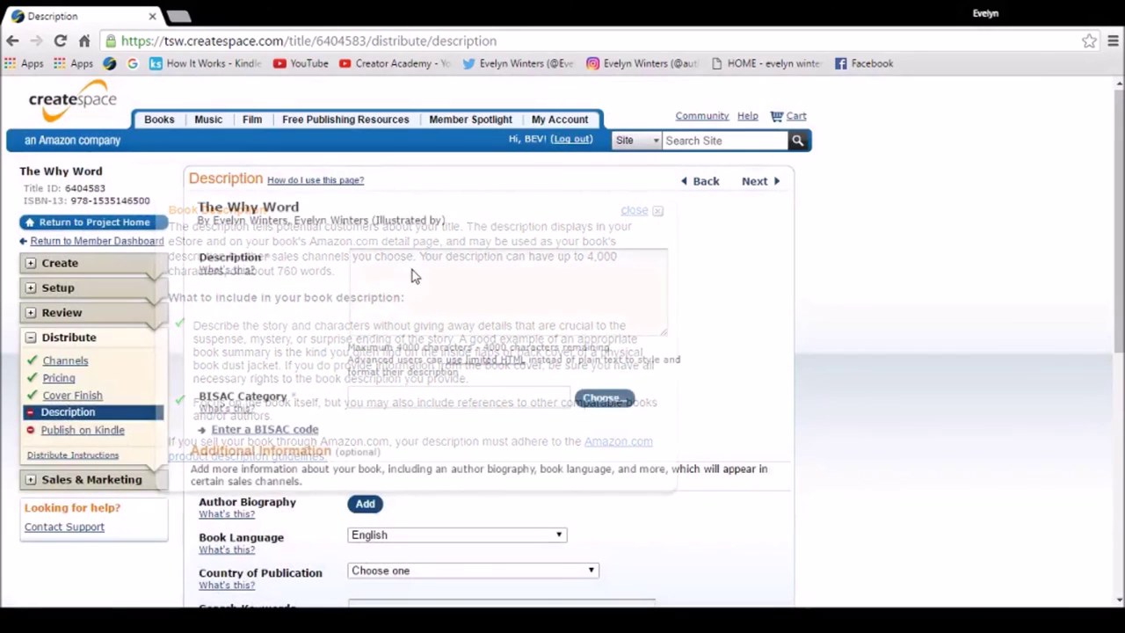
{"action": "left_click", "coordinate": [392, 274]}
{"action": "key", "text": "ctrl+v"}
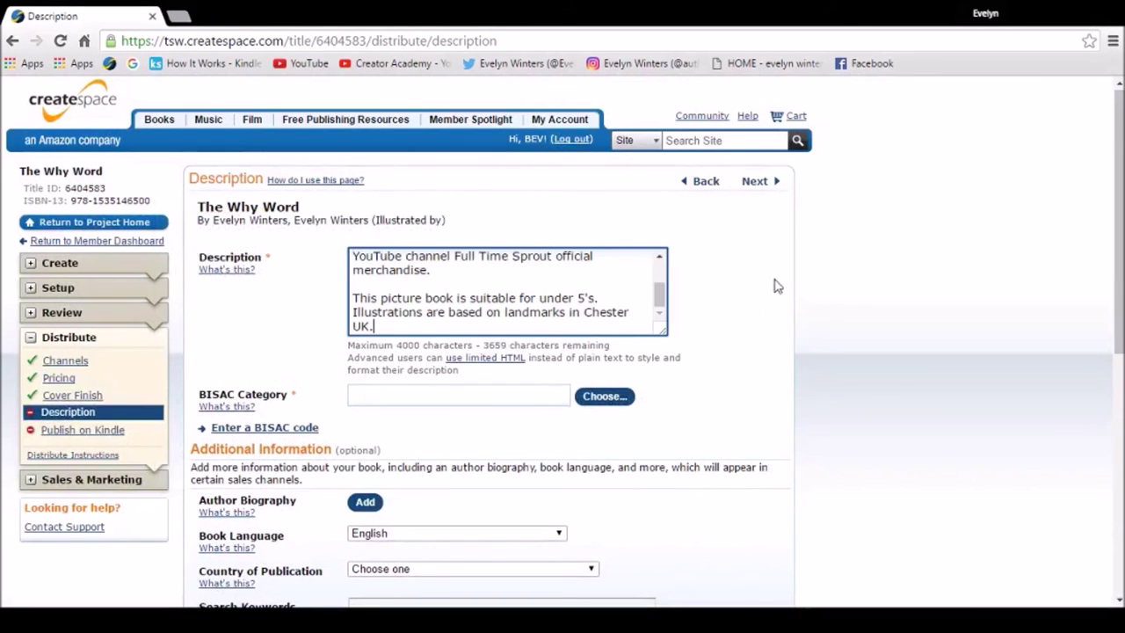
- Check what a BISAC category is and choose Fiction / Short Stories as the book's category
{"action": "scroll", "coordinate": [470, 285], "scroll_direction": "down", "scroll_amount": 1}
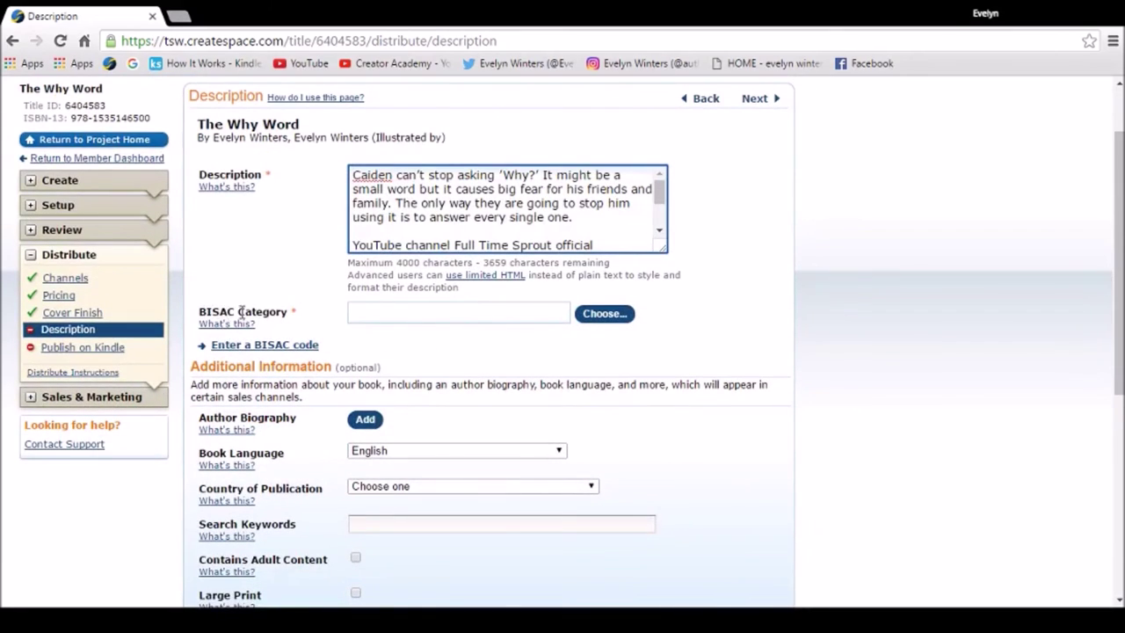
{"action": "left_click", "coordinate": [240, 324]}
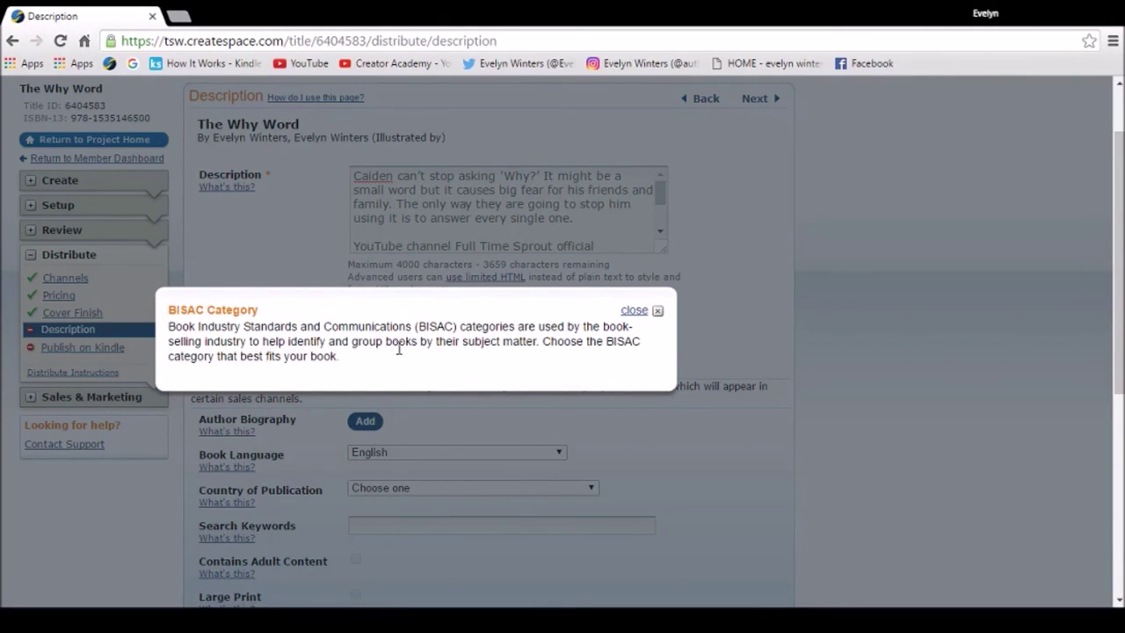
{"action": "left_click", "coordinate": [633, 311]}
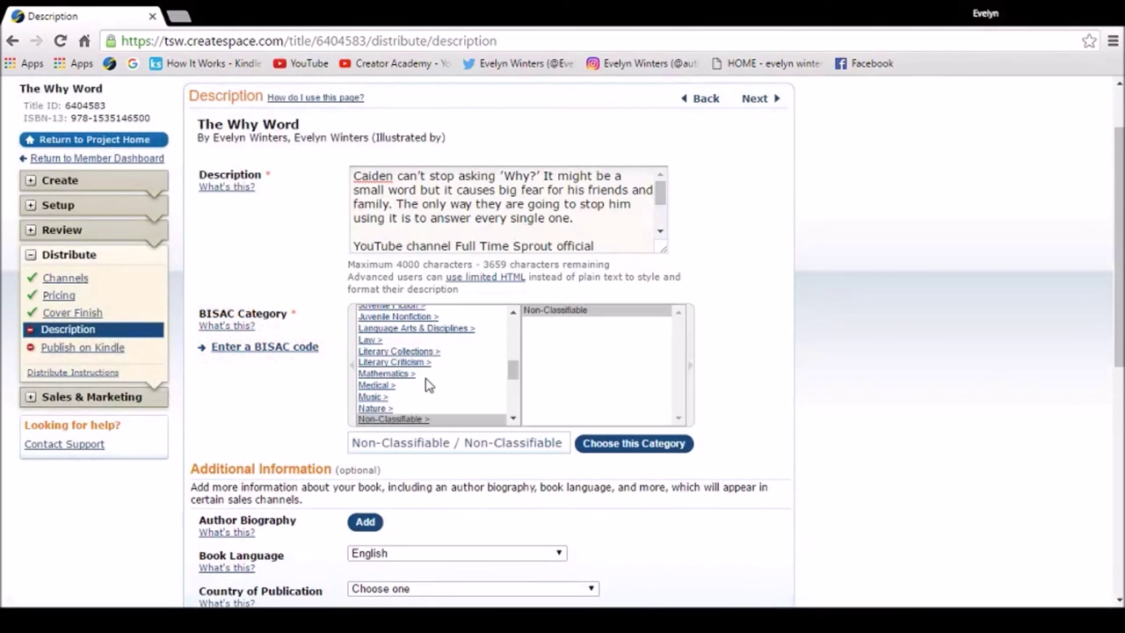
{"action": "left_click_drag", "start_coordinate": [508, 367], "coordinate": [515, 326]}
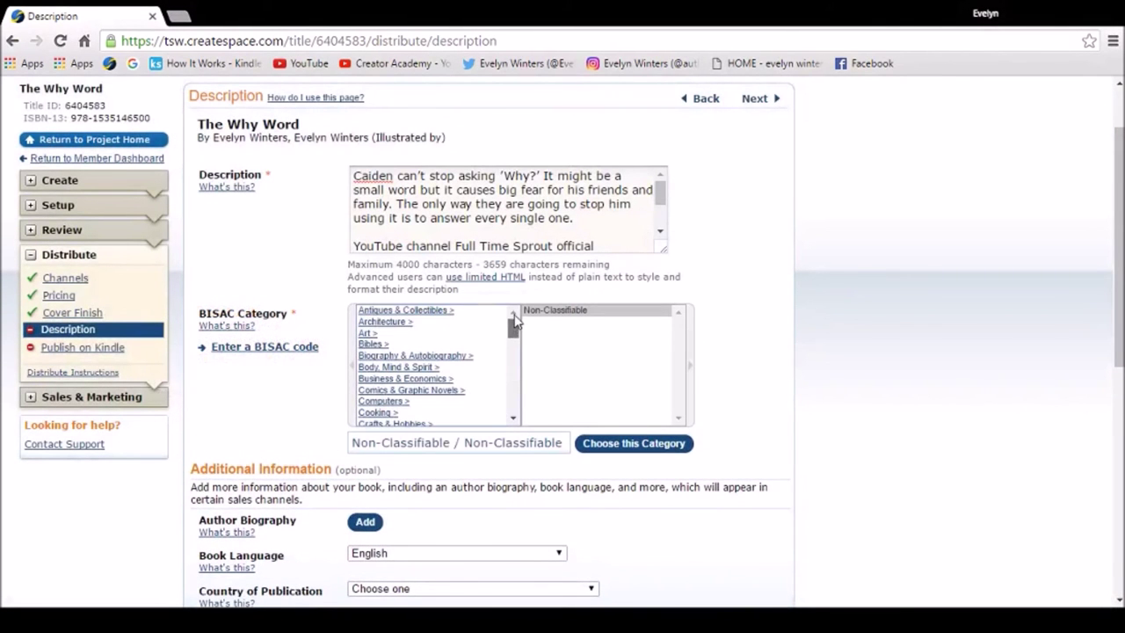
{"action": "scroll", "coordinate": [455, 380], "scroll_direction": "down", "scroll_amount": 3}
{"action": "left_click", "coordinate": [378, 315]}
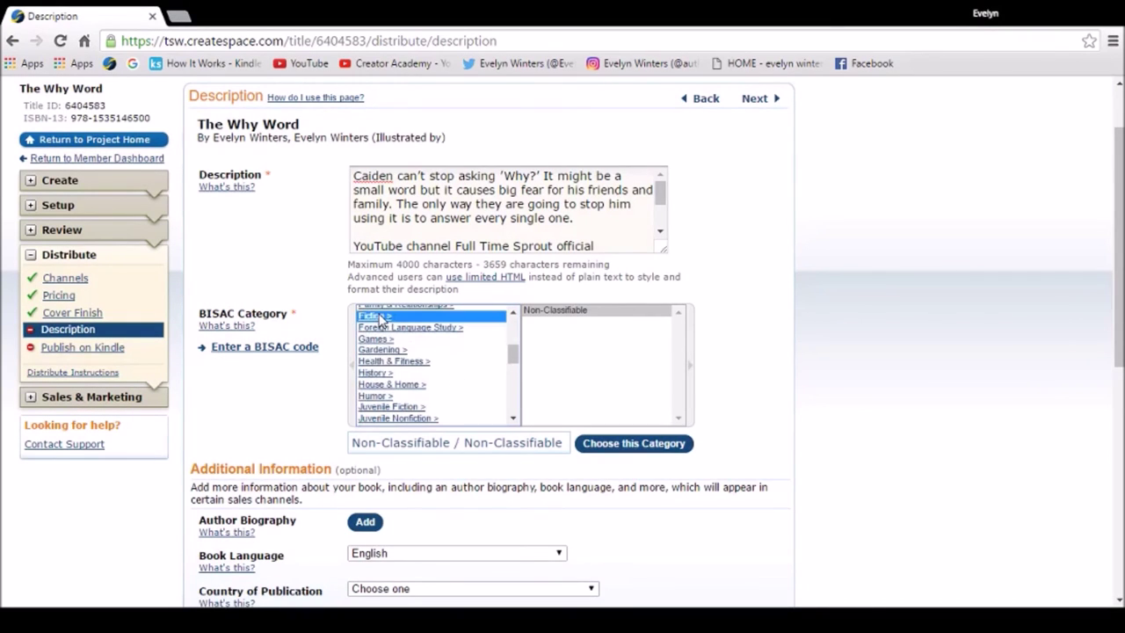
{"action": "left_click", "coordinate": [680, 420]}
{"action": "left_click", "coordinate": [680, 420]}
{"action": "left_click", "coordinate": [680, 420]}
{"action": "left_click", "coordinate": [680, 420]}
{"action": "left_click", "coordinate": [680, 420]}
{"action": "left_click", "coordinate": [680, 420]}
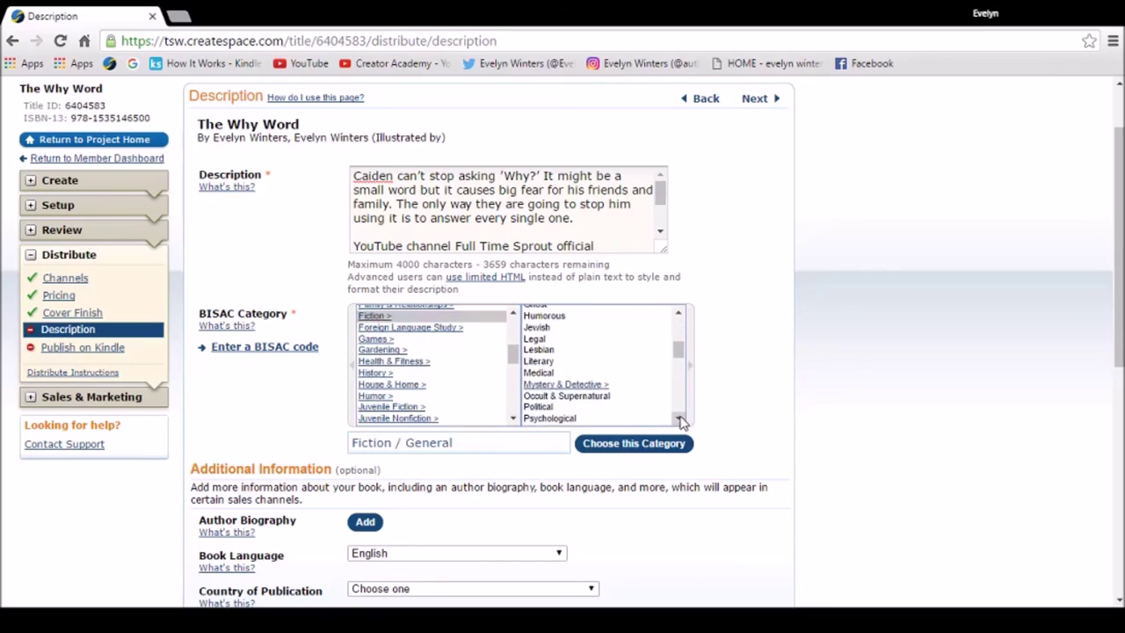
{"action": "left_click", "coordinate": [680, 420]}
{"action": "left_click", "coordinate": [680, 420]}
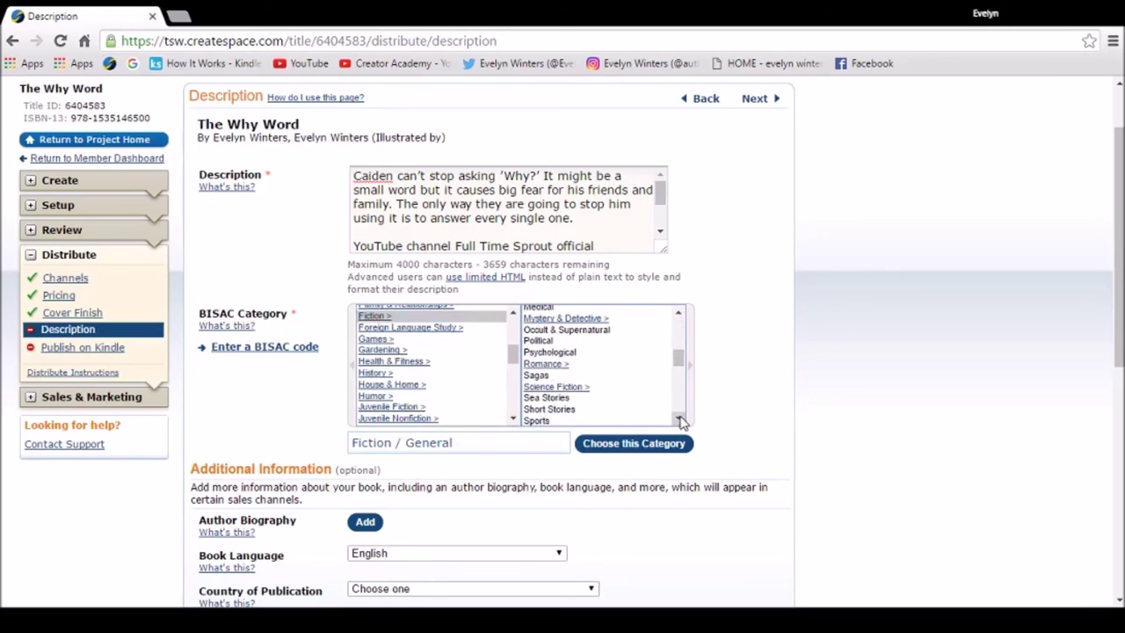
{"action": "left_click", "coordinate": [622, 409]}
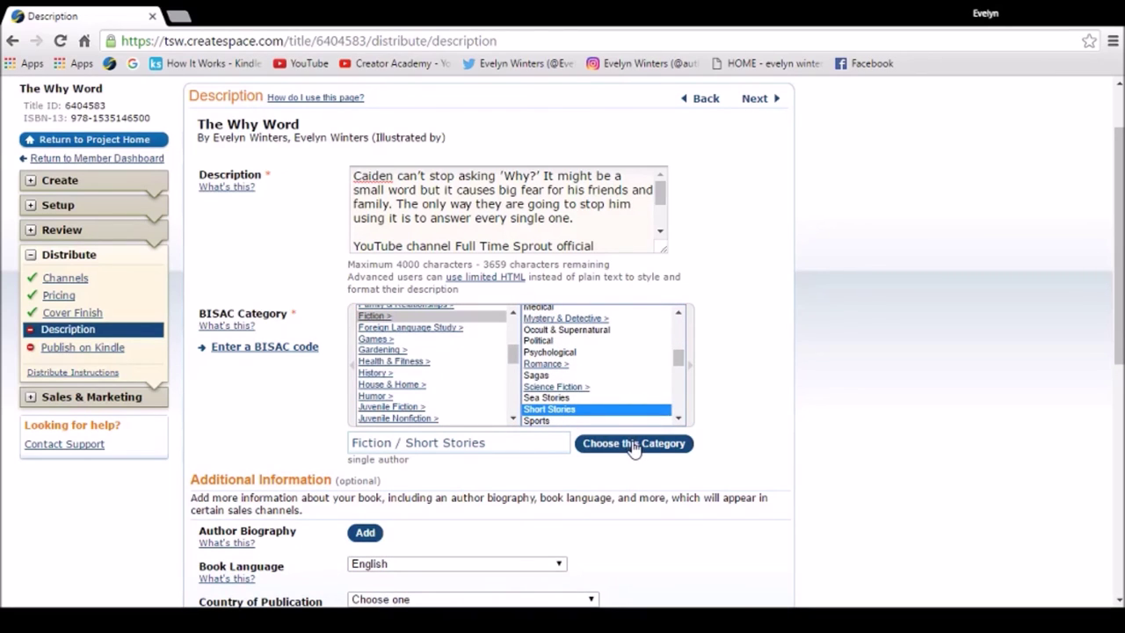
{"action": "left_click", "coordinate": [632, 444]}
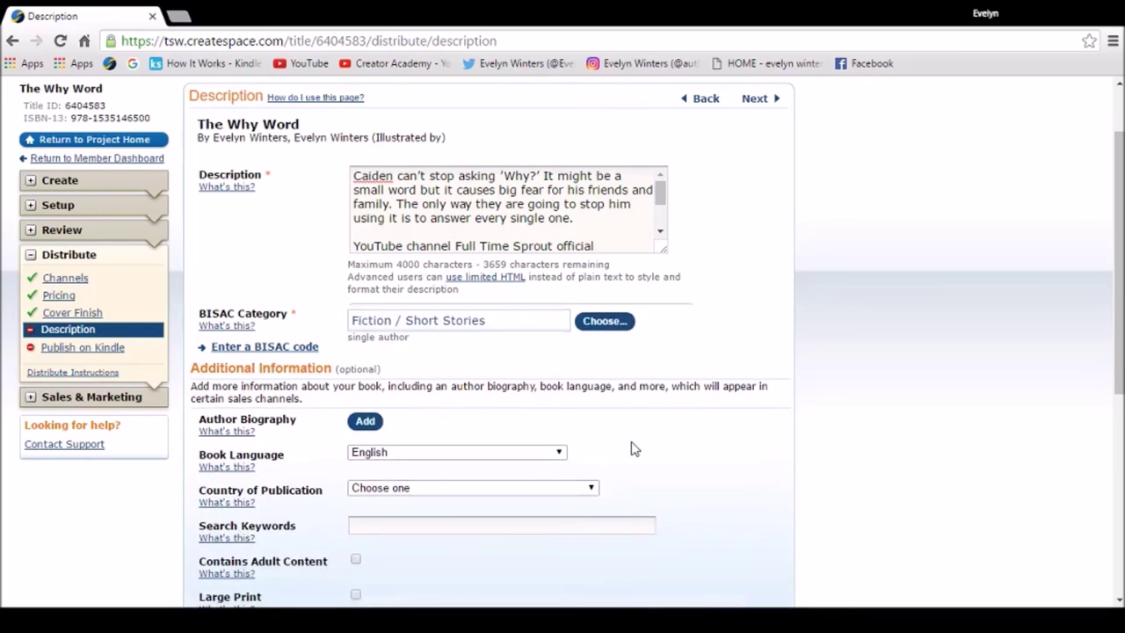
- Open the author biography for entry and set the Country of Publication to United Kingdom
{"action": "left_click", "coordinate": [364, 421]}
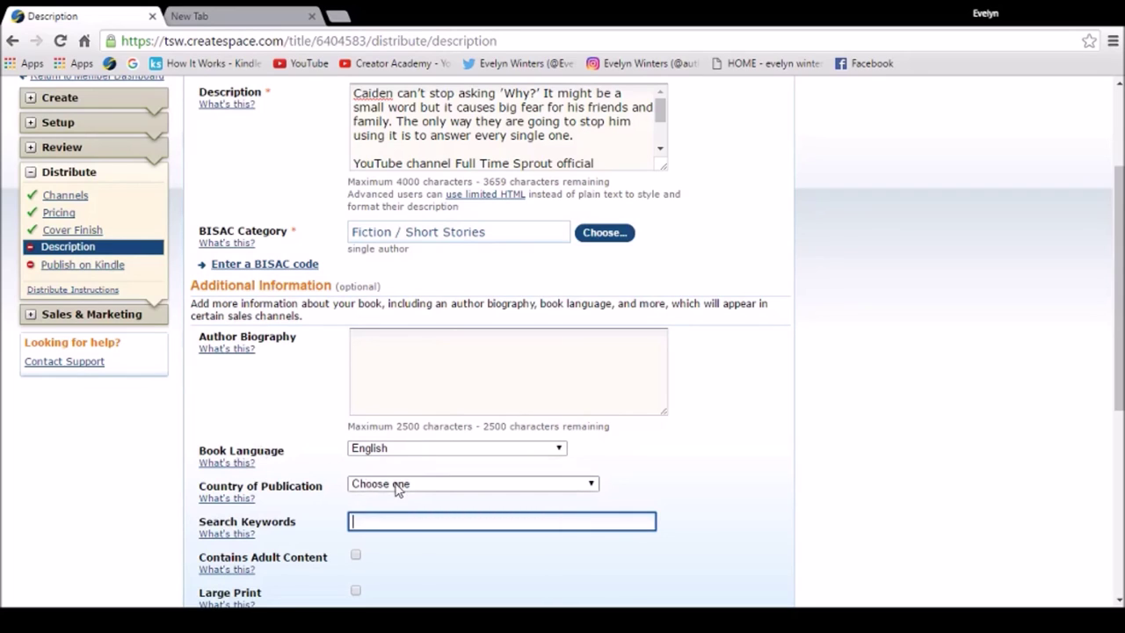
{"action": "left_click_drag", "start_coordinate": [395, 489], "coordinate": [435, 435]}
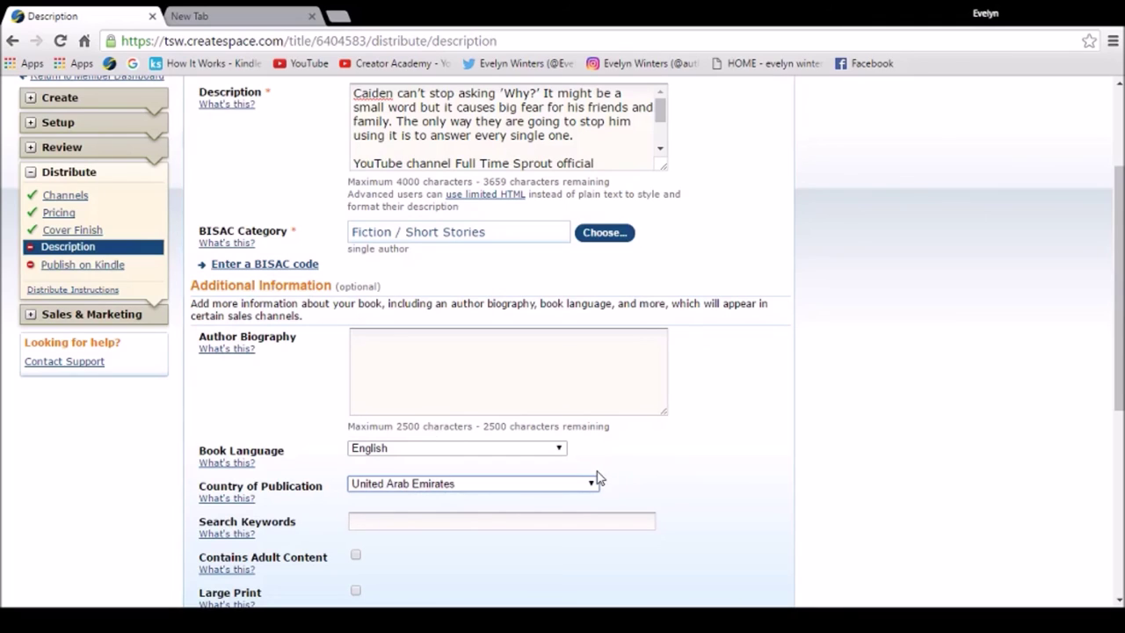
{"action": "key", "text": "Down"}
- Enter the search keywords "chester, Picture book, children's book," after checking their guidelines, then save the description details and continue
{"action": "left_click", "coordinate": [411, 520]}
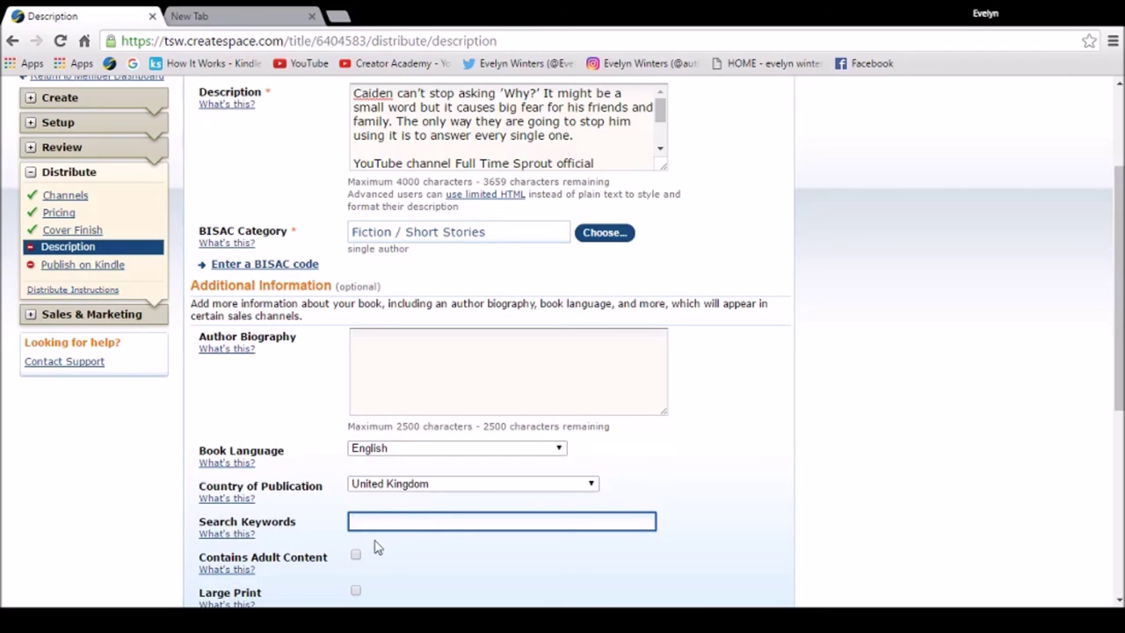
{"action": "left_click", "coordinate": [225, 533]}
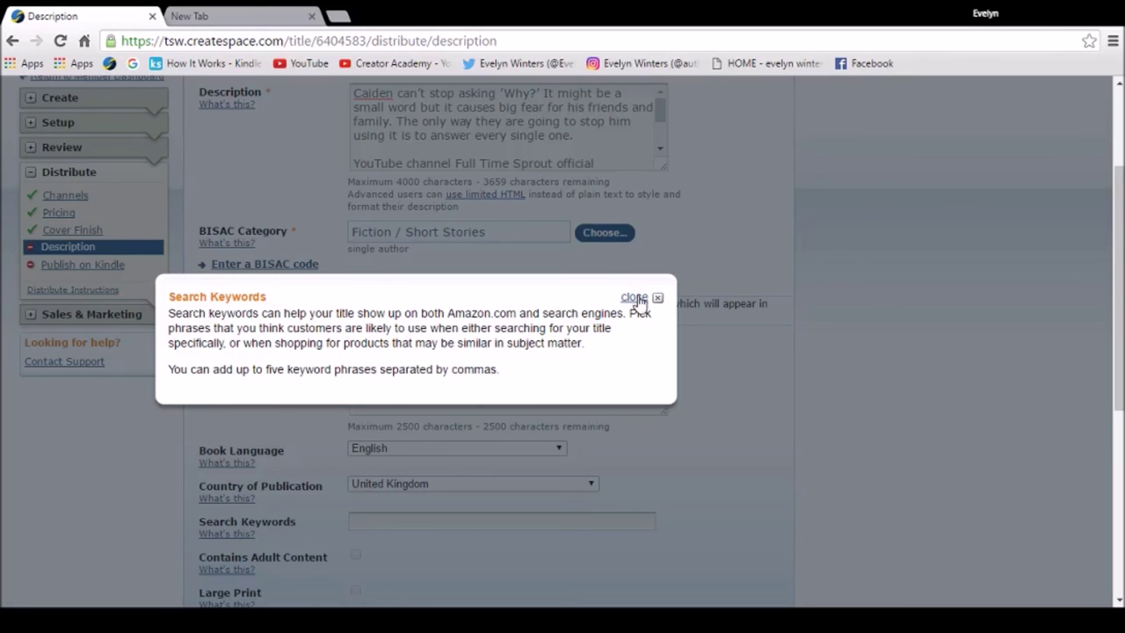
{"action": "left_click", "coordinate": [625, 406]}
{"action": "left_click", "coordinate": [387, 522]}
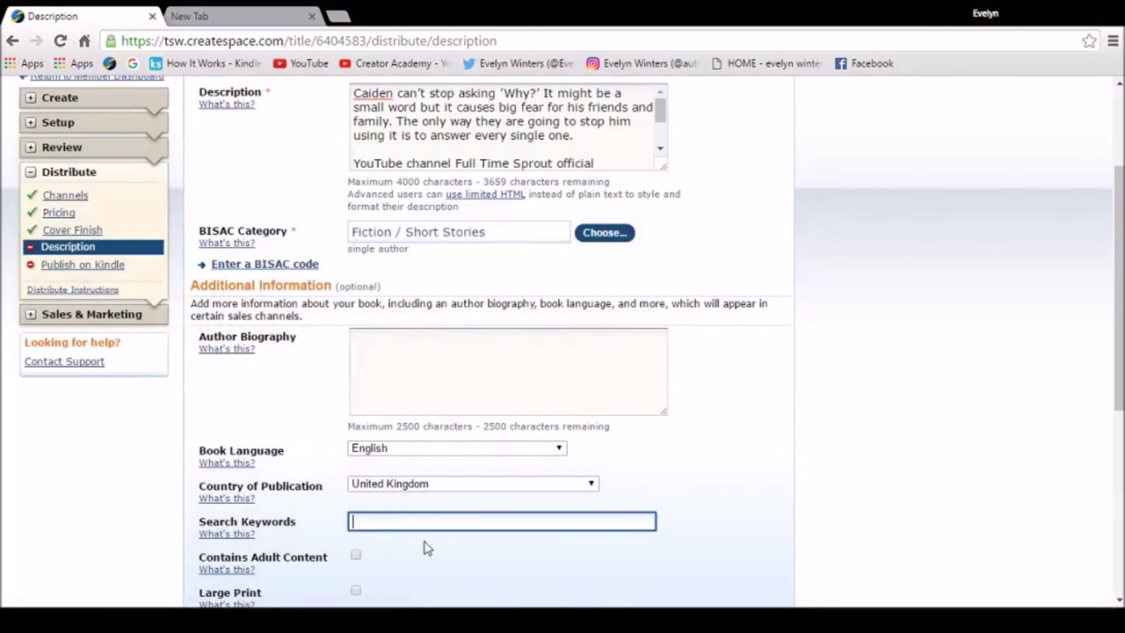
{"action": "type", "text": "cheste"}
{"action": "type", "text": "r."}
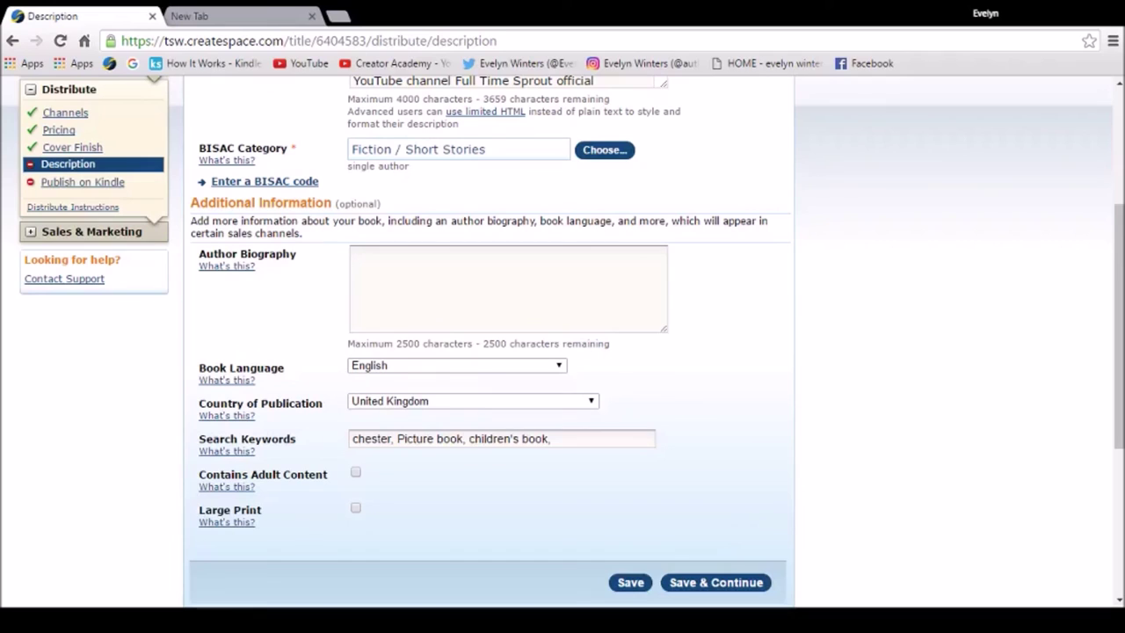
{"action": "left_click", "coordinate": [501, 438]}
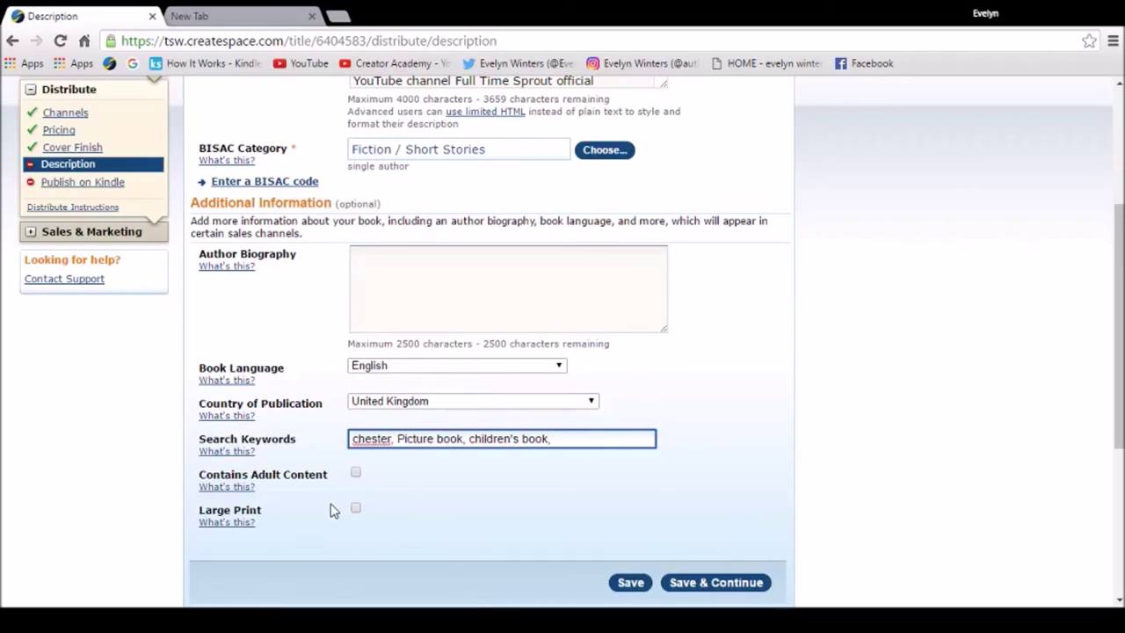
{"action": "left_click", "coordinate": [710, 584]}
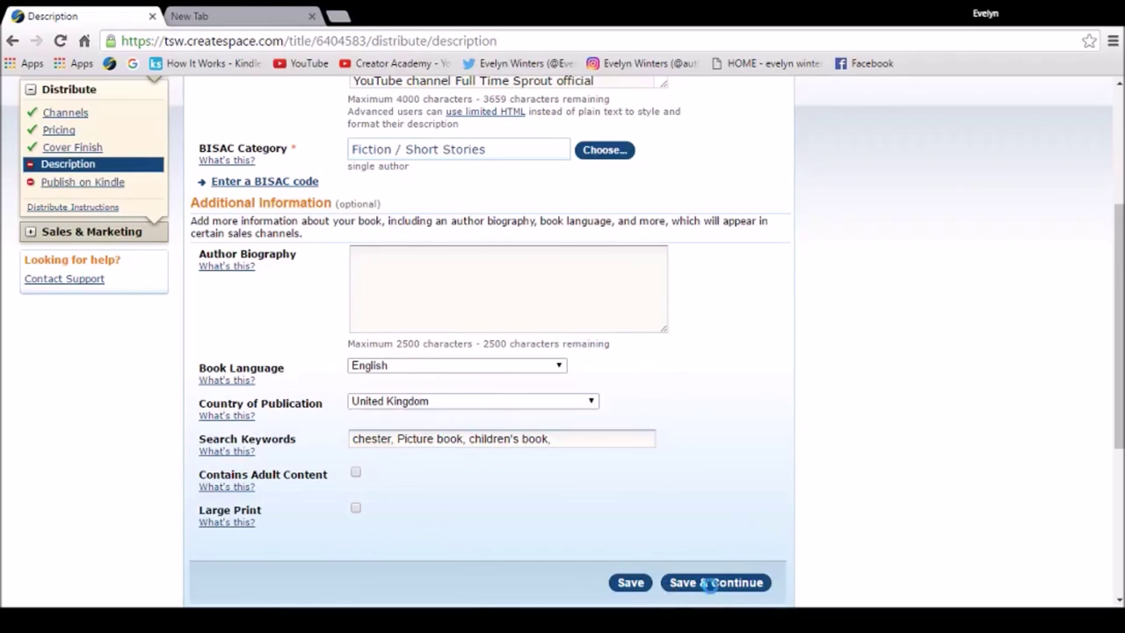